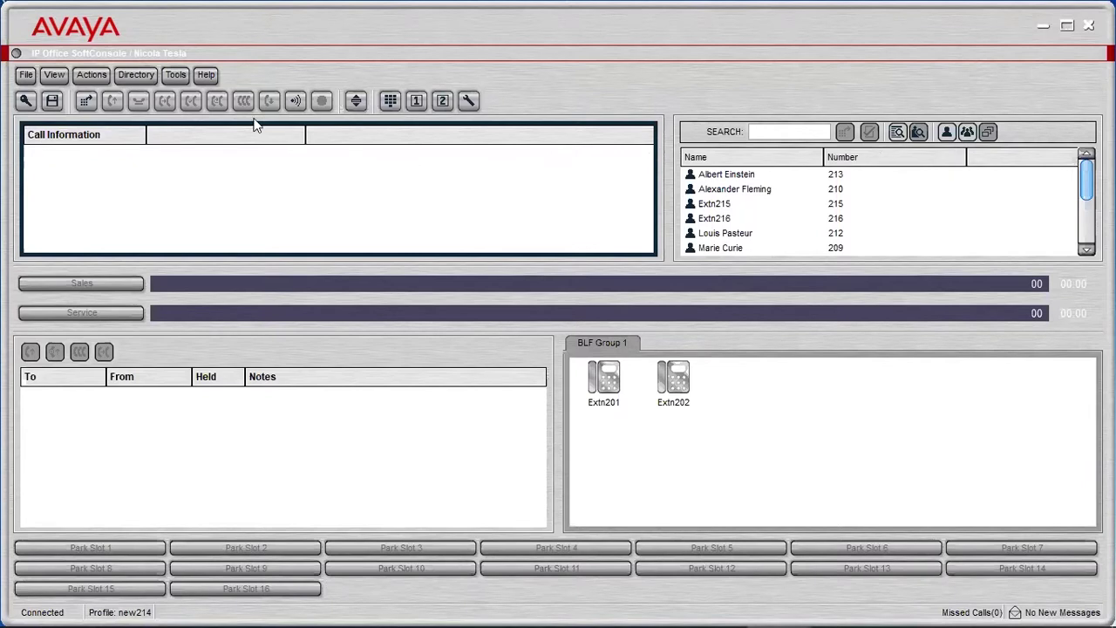
# Open the preferences configuration at the incoming calls and default call handling settings
pyautogui.click(177, 77)
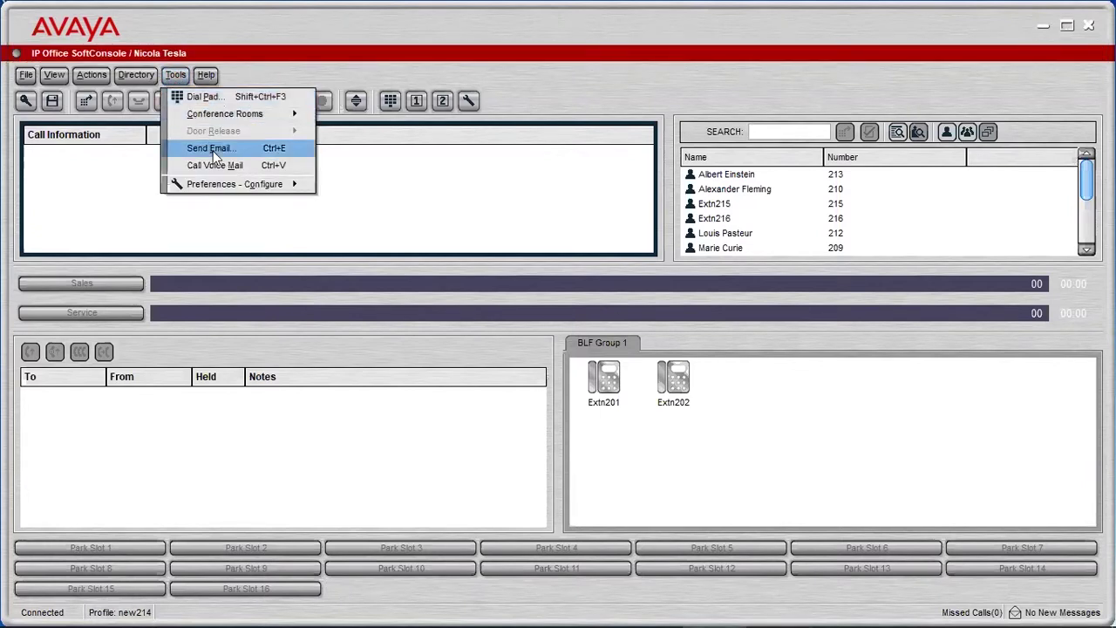
pyautogui.moveTo(209, 184)
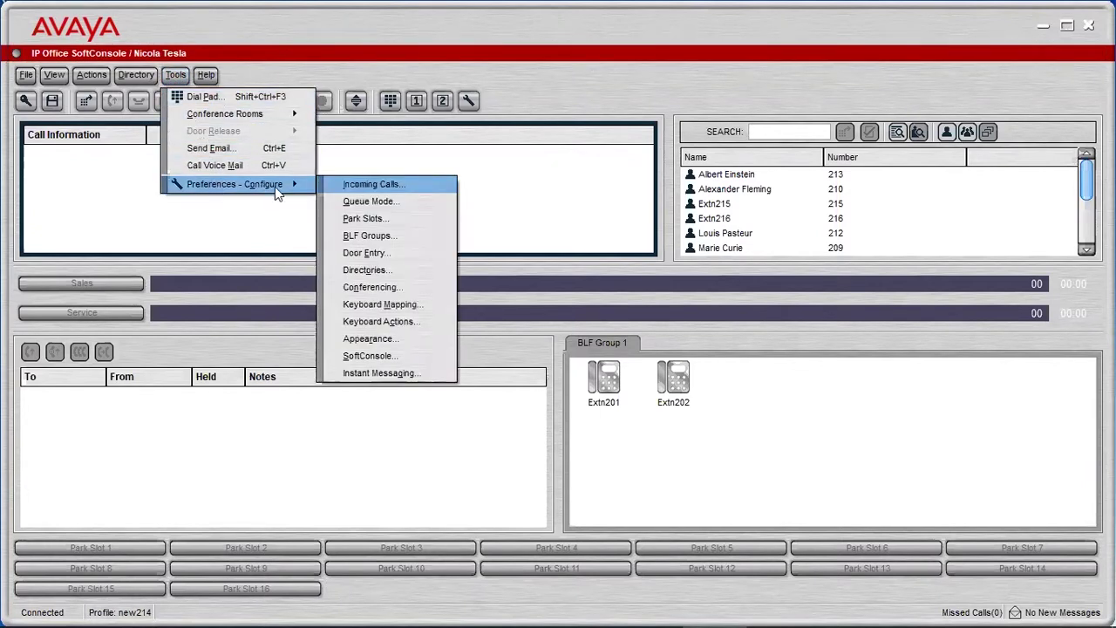
pyautogui.click(473, 101)
pyautogui.click(467, 101)
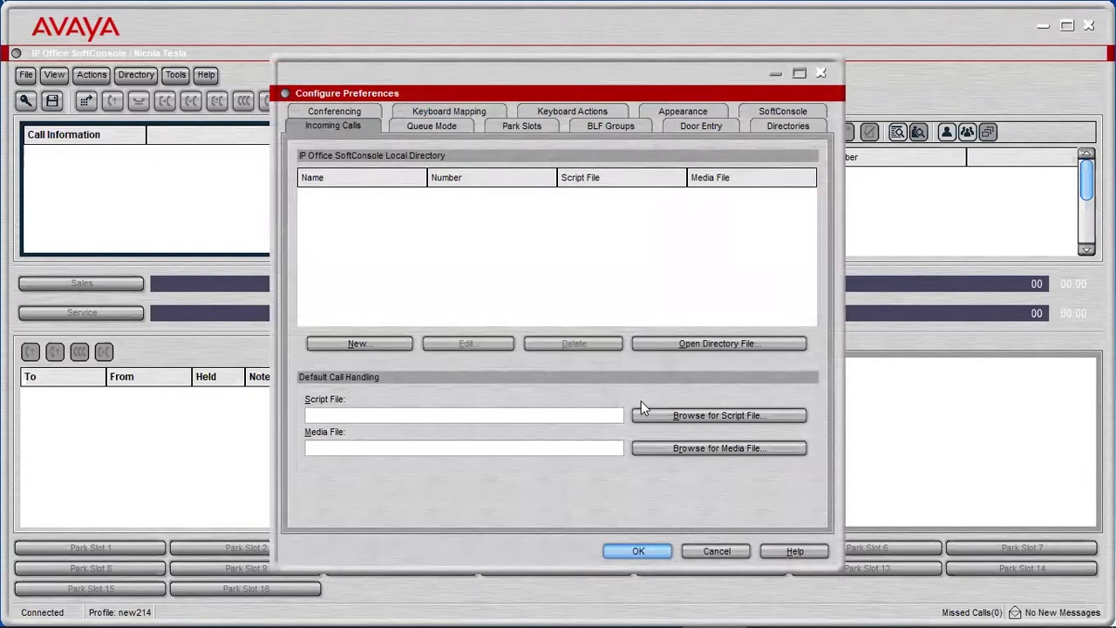
pyautogui.click(509, 444)
# Review the queue mode preferences and the Sales queue's shortcut and alarm properties
pyautogui.click(427, 129)
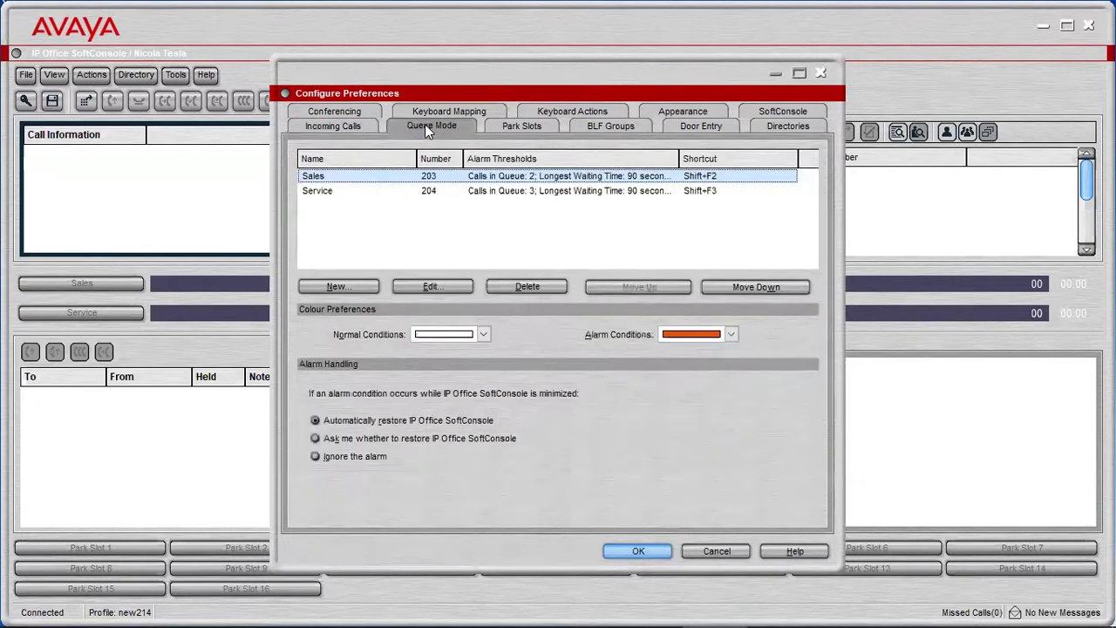
pyautogui.click(380, 190)
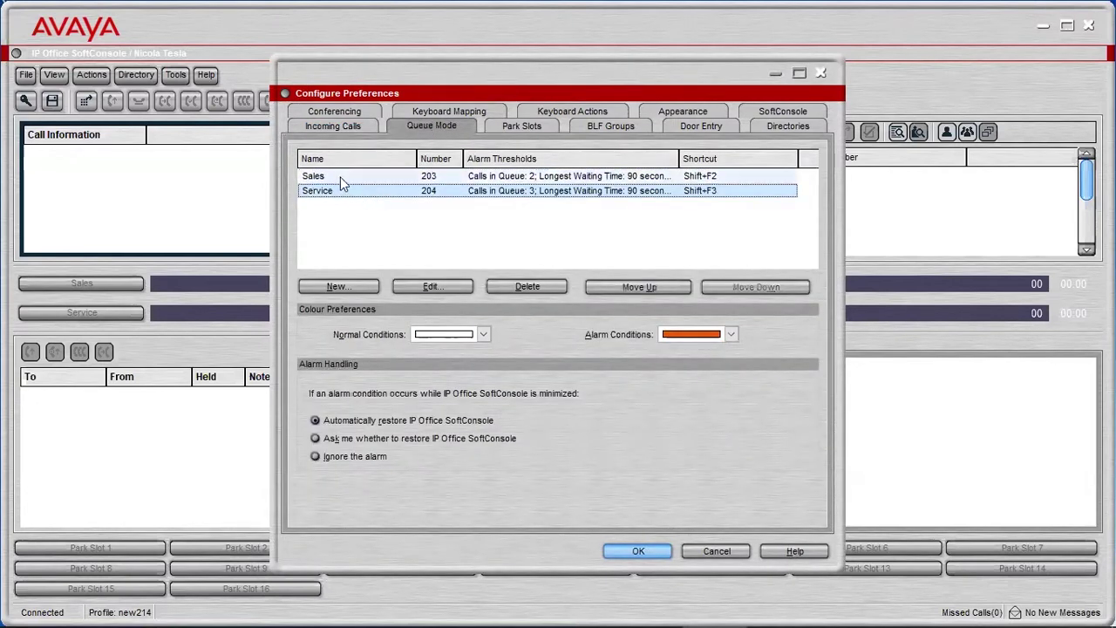
pyautogui.click(340, 177)
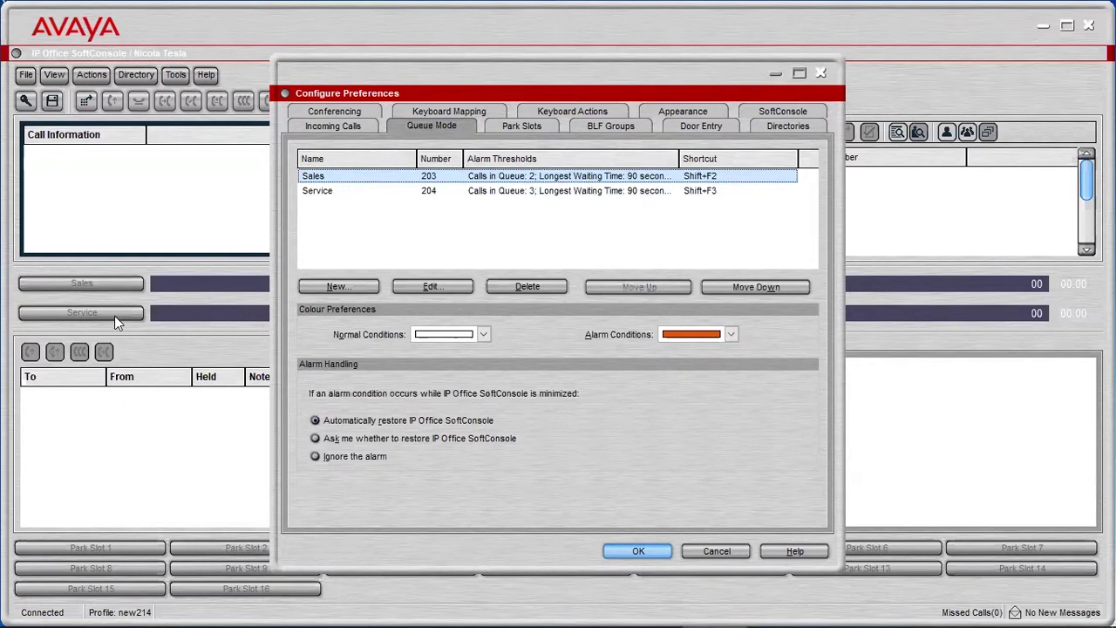
pyautogui.doubleClick(394, 182)
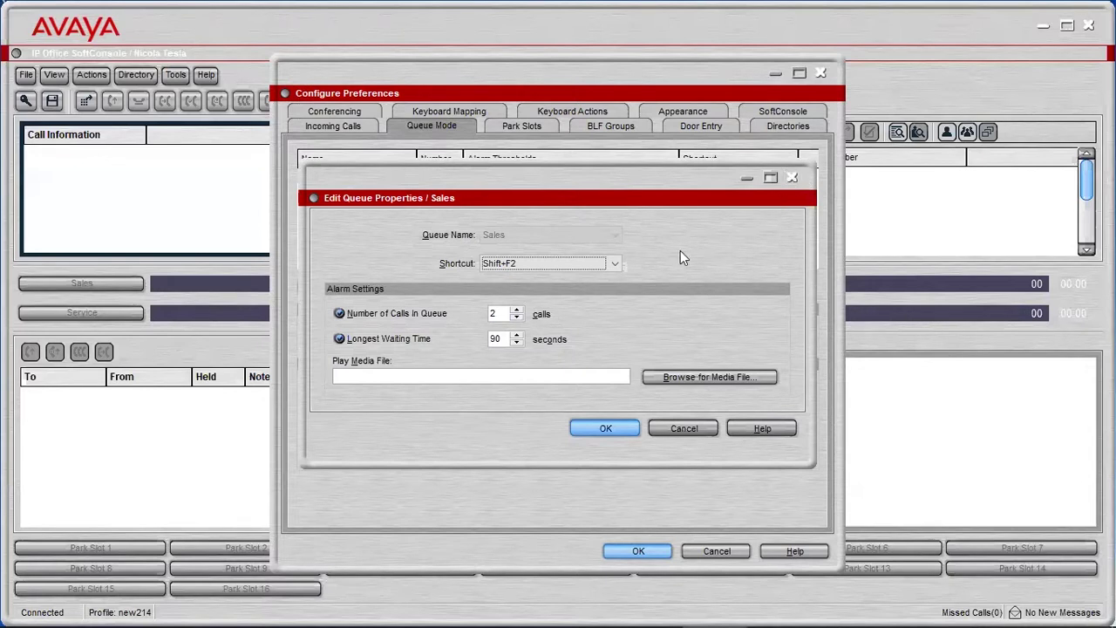
pyautogui.click(686, 430)
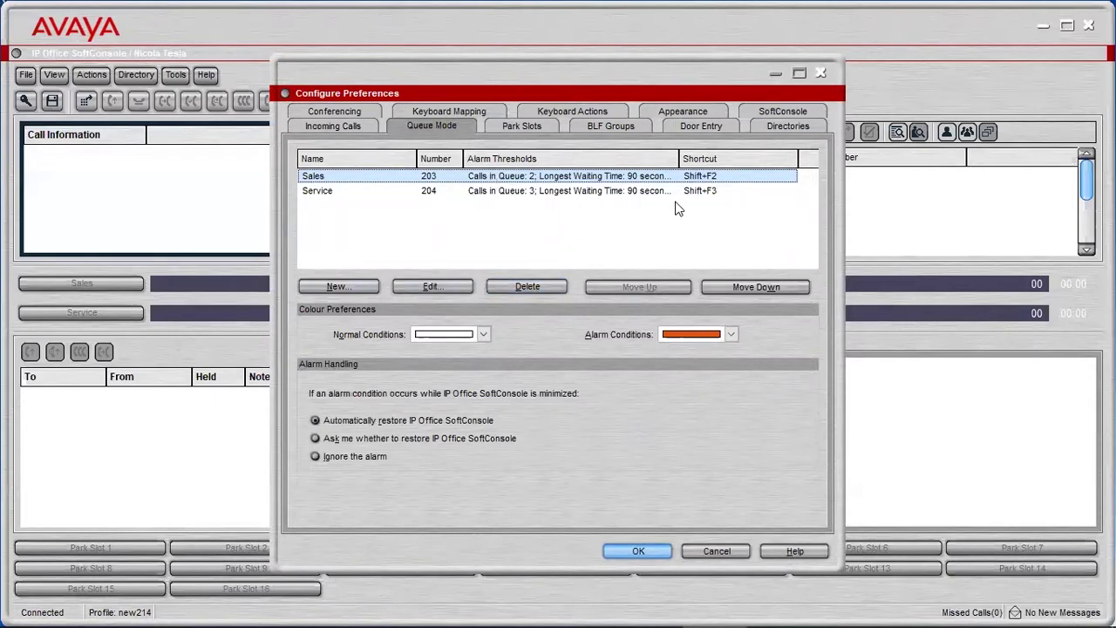
# Delete park slots 16 down to 5 so that only slots 1 to 4 are kept
pyautogui.click(520, 127)
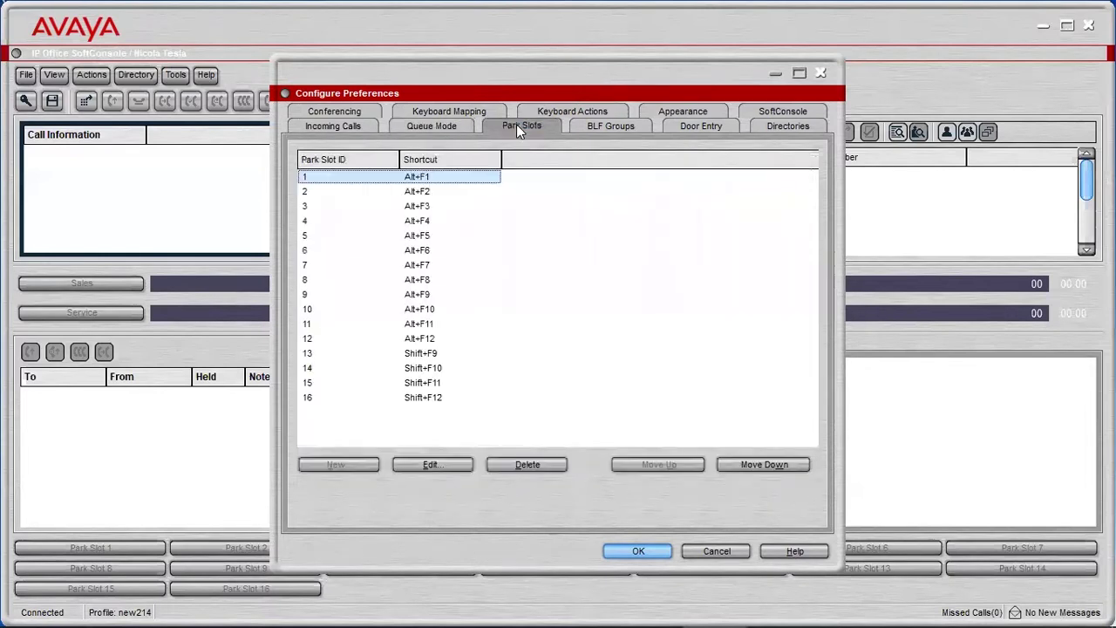
pyautogui.click(442, 400)
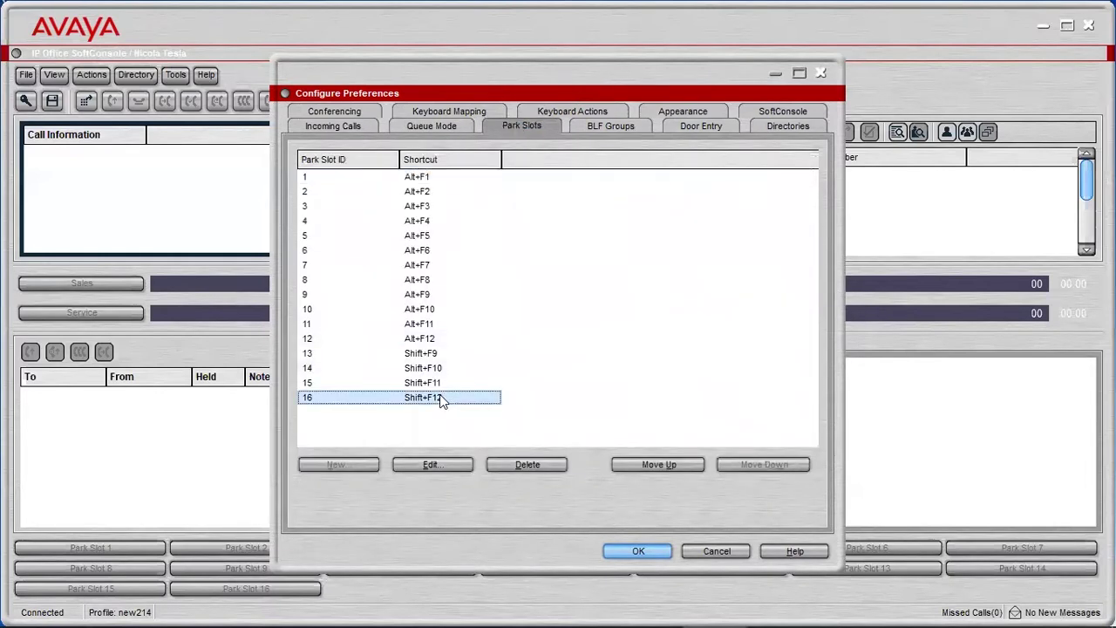
pyautogui.press('Delete')
pyautogui.press('Delete')
pyautogui.press('Delete')
pyautogui.press('Delete')
pyautogui.press('Delete')
pyautogui.press('Delete')
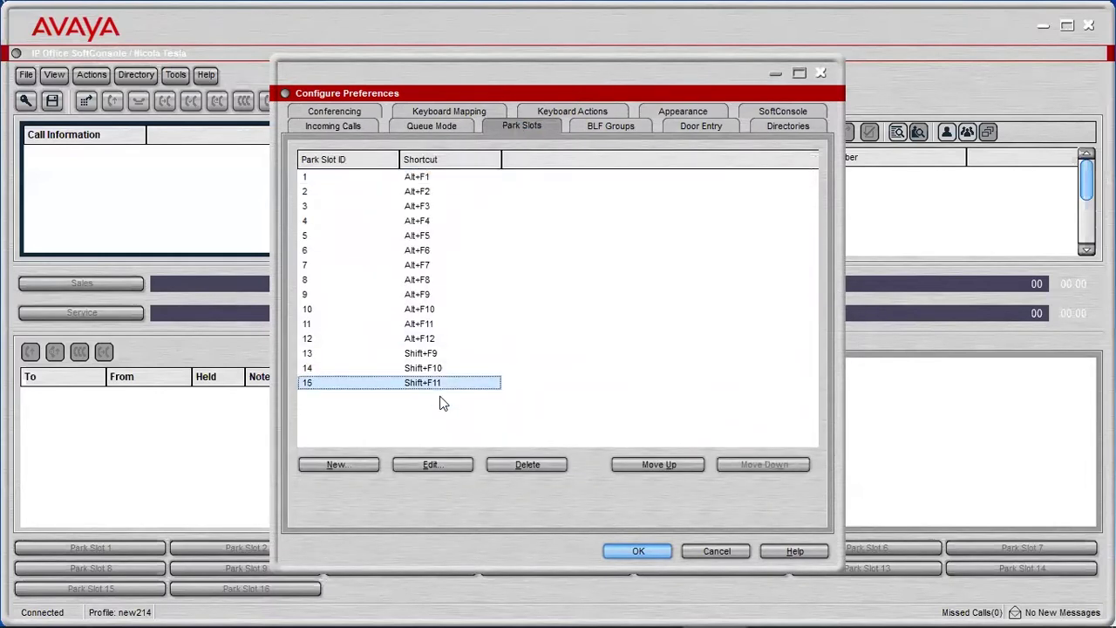
pyautogui.press('Delete')
pyautogui.press('Delete')
pyautogui.press('Delete')
pyautogui.press('Delete')
pyautogui.press('Delete')
pyautogui.press('Delete')
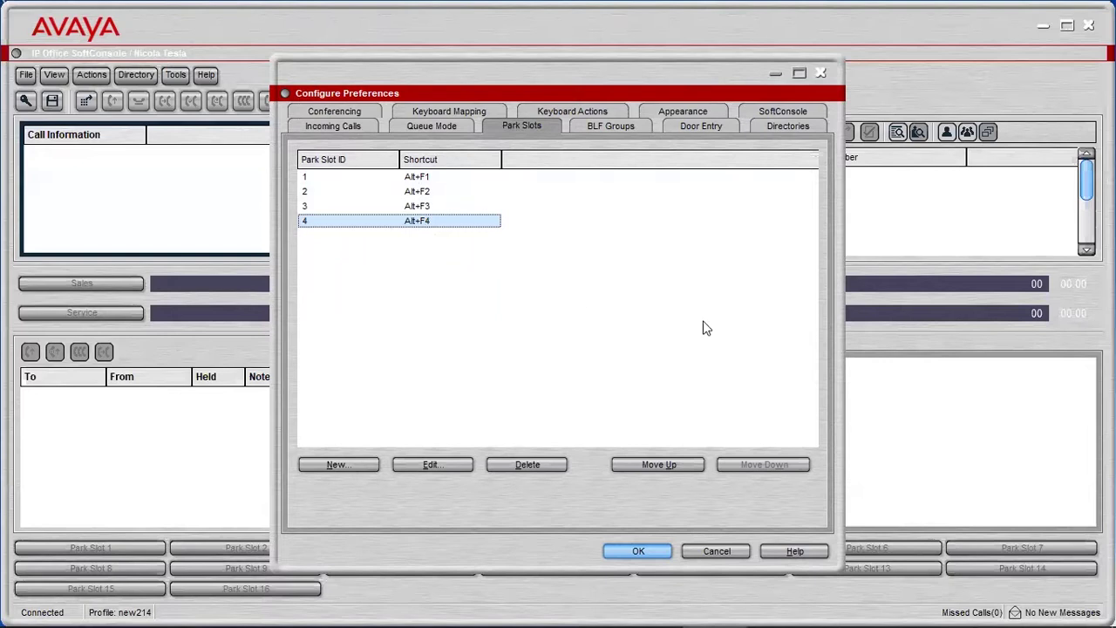
# Review the BLF group, door entry and directory access preferences
pyautogui.click(595, 123)
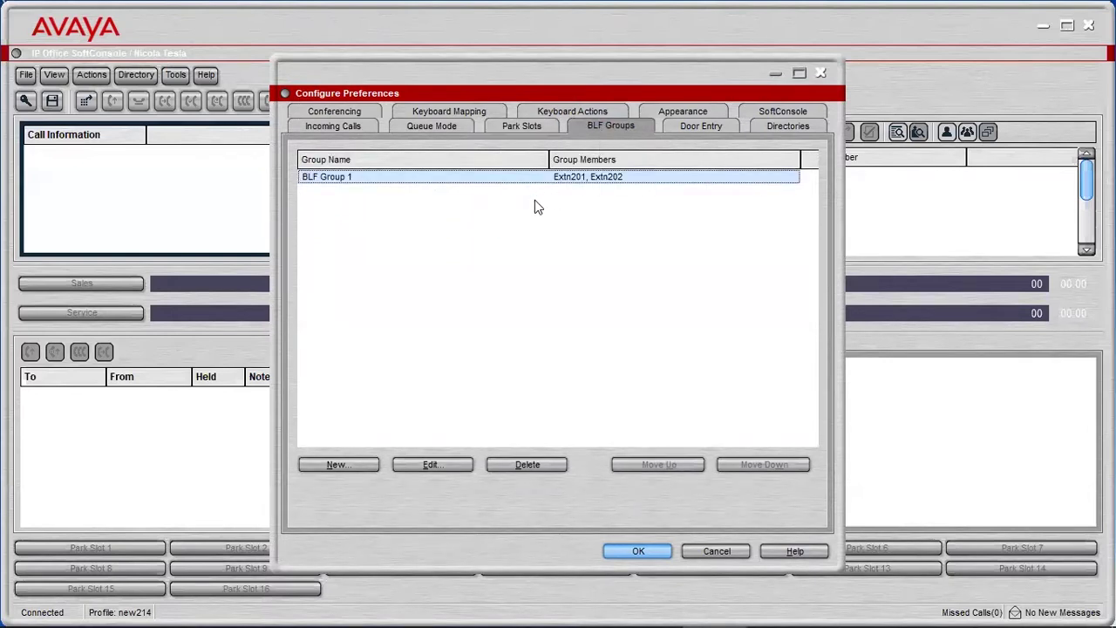
pyautogui.click(675, 128)
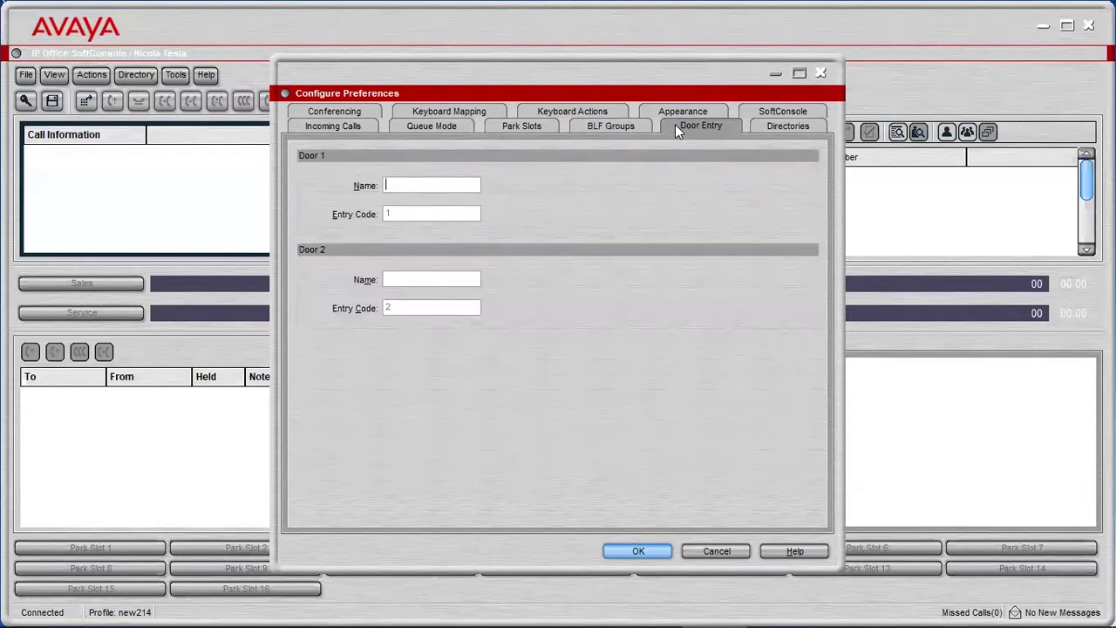
pyautogui.click(783, 127)
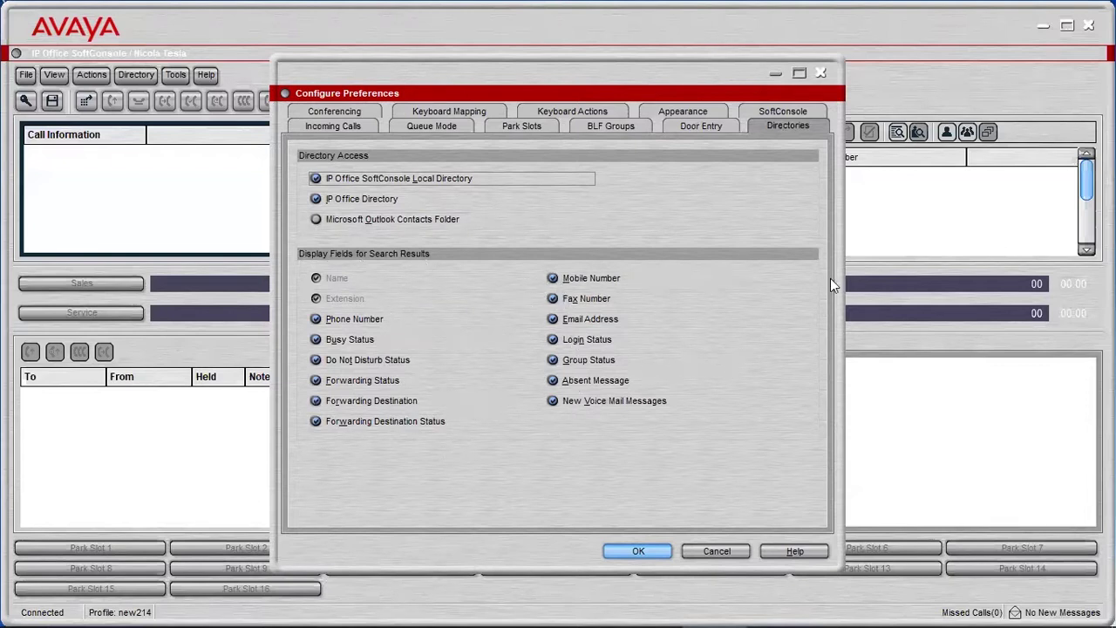
# Enable Hide on Close in the general SoftConsole preferences
pyautogui.click(787, 113)
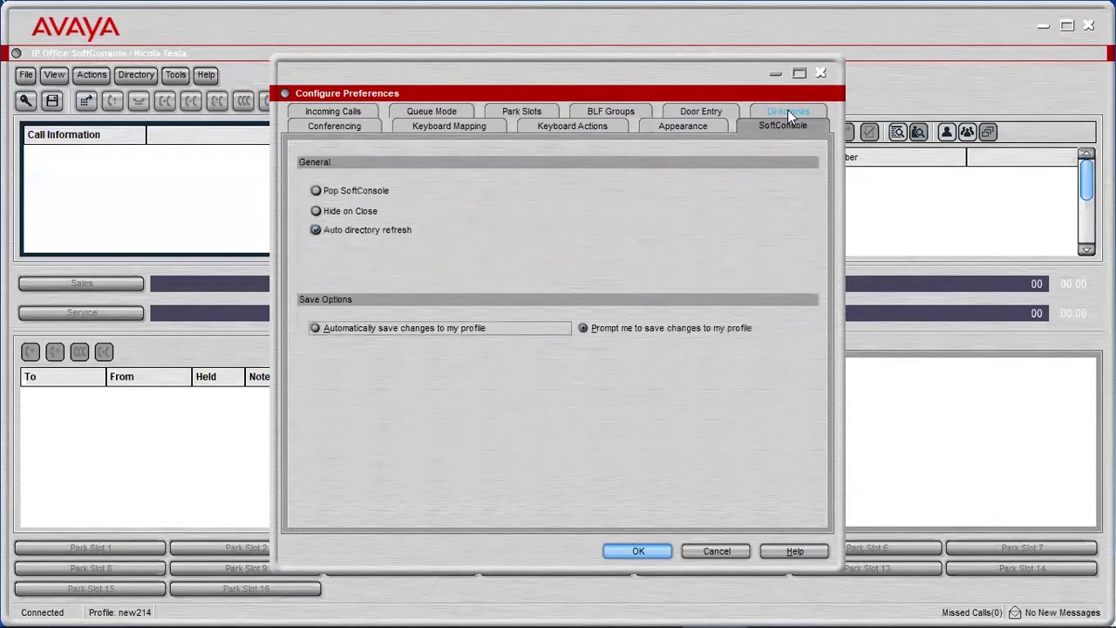
pyautogui.click(348, 211)
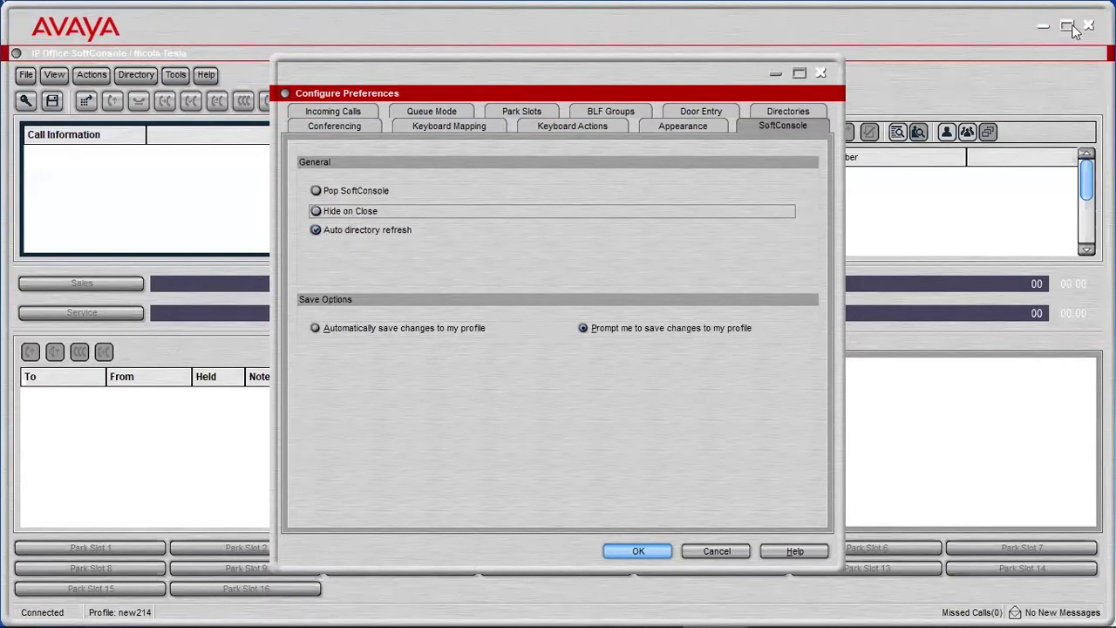
pyautogui.click(329, 214)
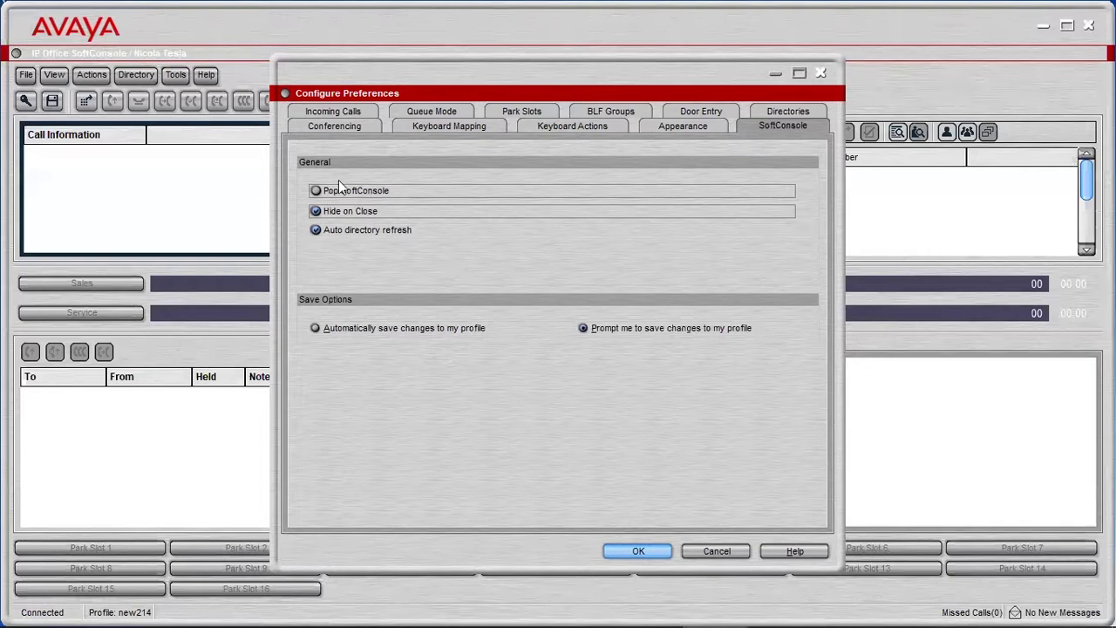
pyautogui.moveTo(451, 75); pyautogui.dragTo(488, 77)
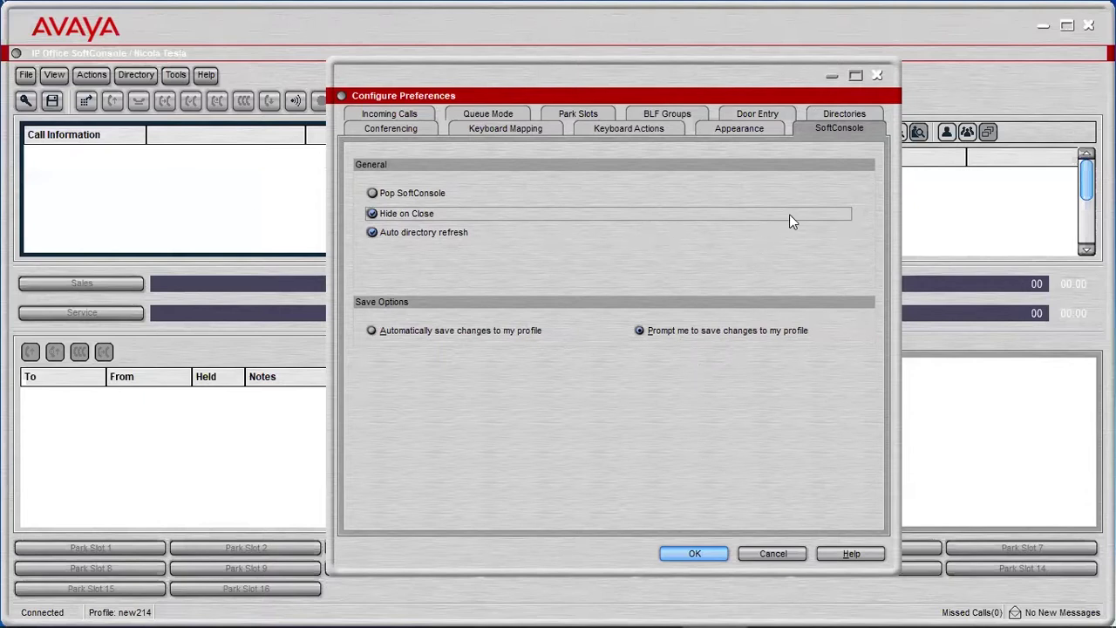
# Examine the name fields for Conference Room 1 and Conference Room 2 in the conferencing preferences
pyautogui.click(409, 125)
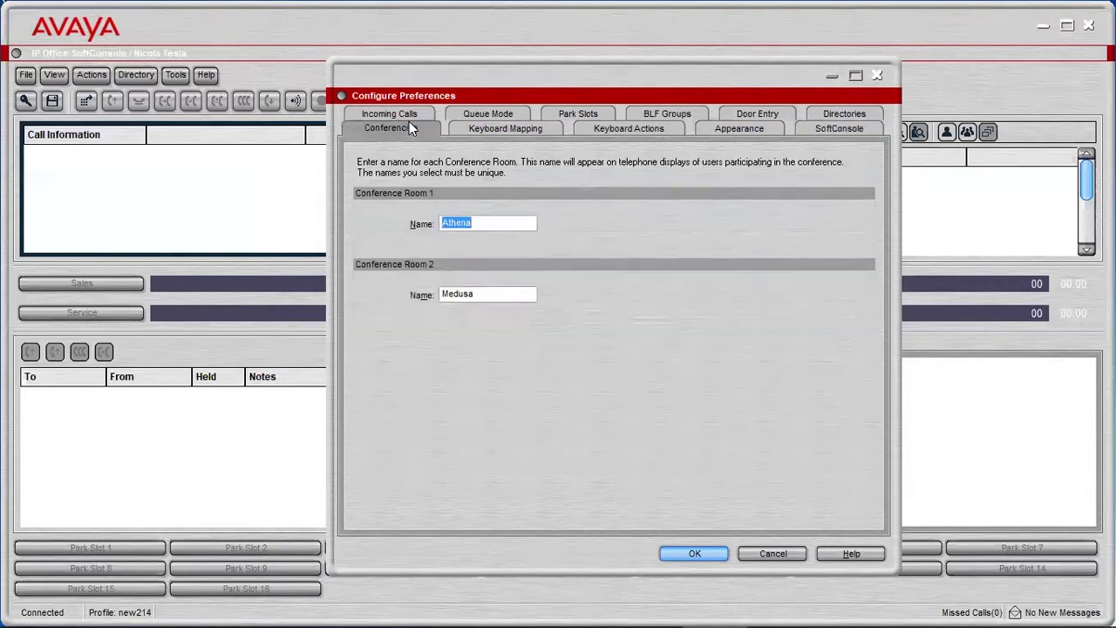
pyautogui.click(519, 225)
pyautogui.doubleClick(505, 290)
pyautogui.doubleClick(486, 222)
pyautogui.doubleClick(513, 296)
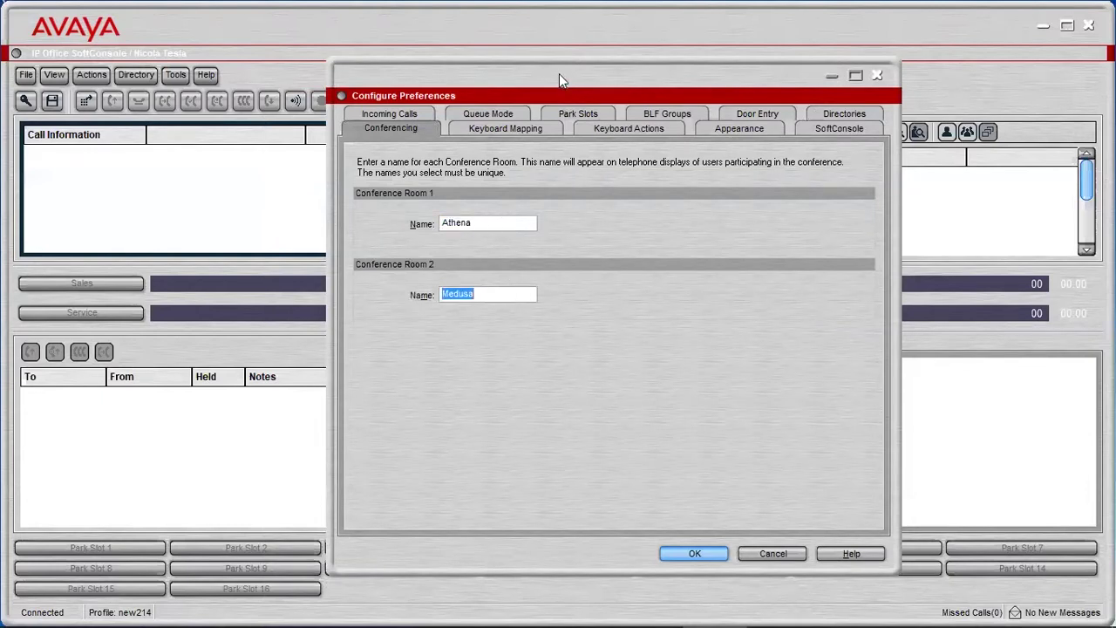
pyautogui.moveTo(559, 73); pyautogui.dragTo(755, 53)
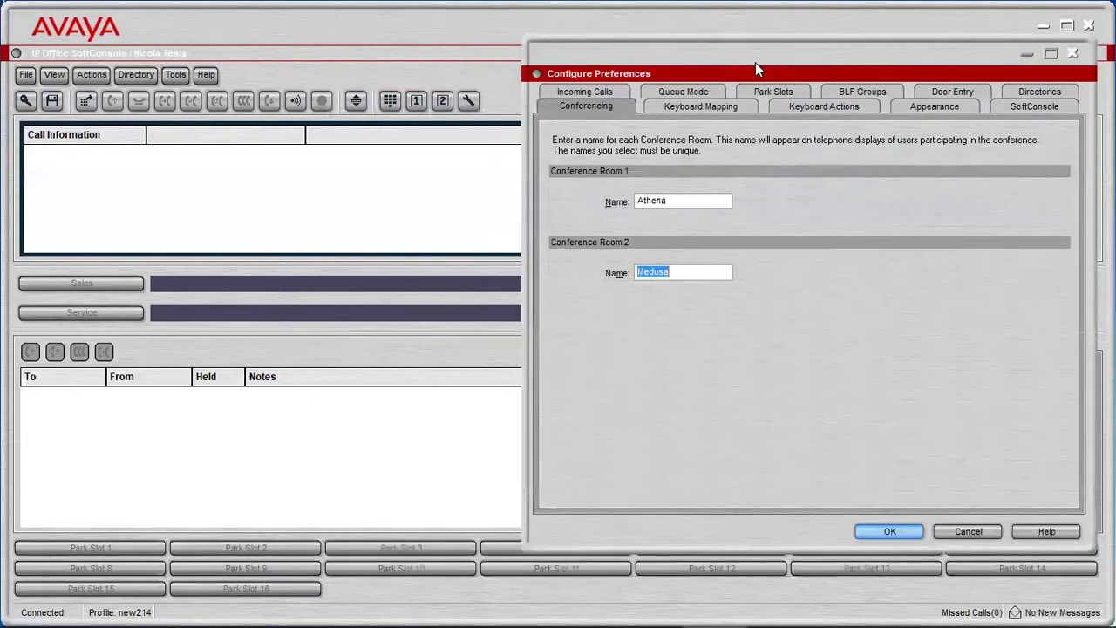
pyautogui.doubleClick(699, 202)
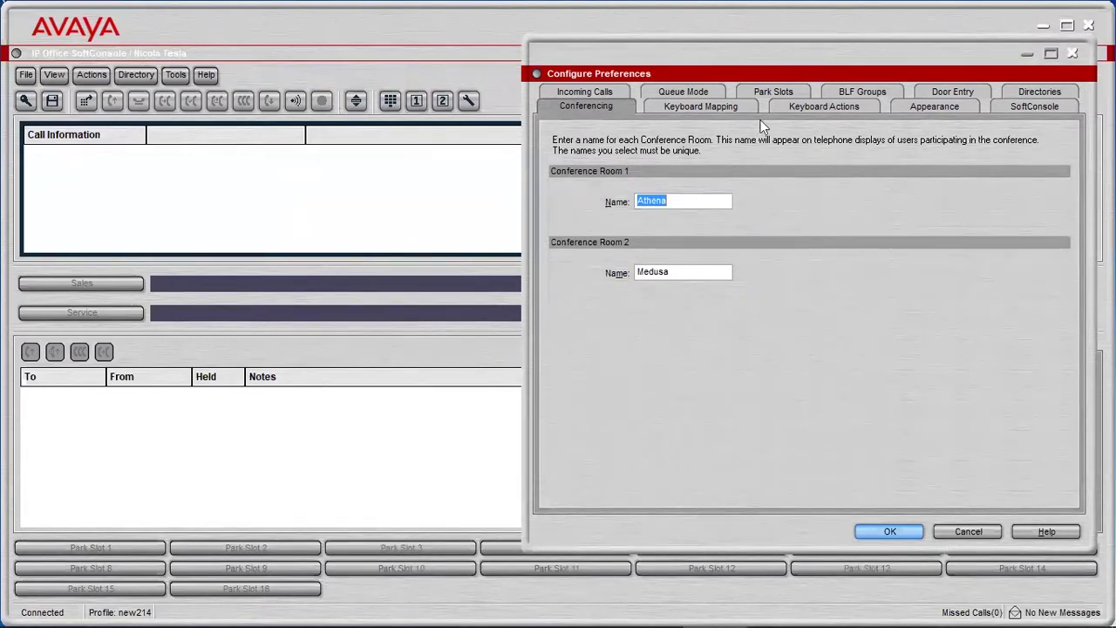
pyautogui.moveTo(747, 55); pyautogui.dragTo(708, 56)
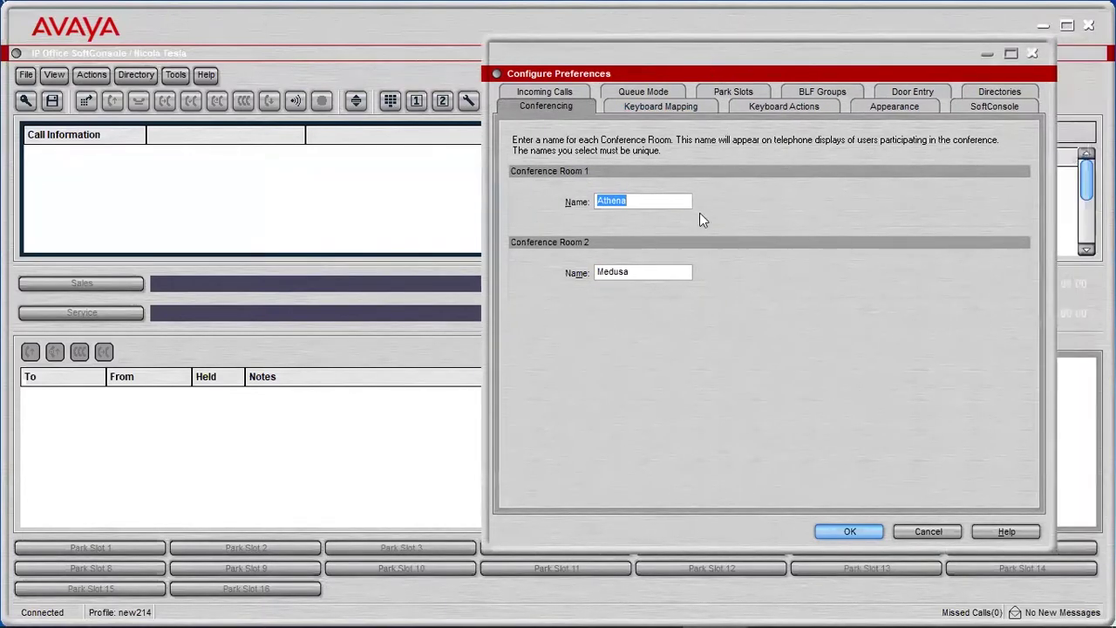
pyautogui.click(668, 271)
pyautogui.doubleClick(656, 271)
pyautogui.doubleClick(629, 206)
# Review the call control keyboard shortcuts and the default actions for alphabetic and numeric keystrokes
pyautogui.click(651, 108)
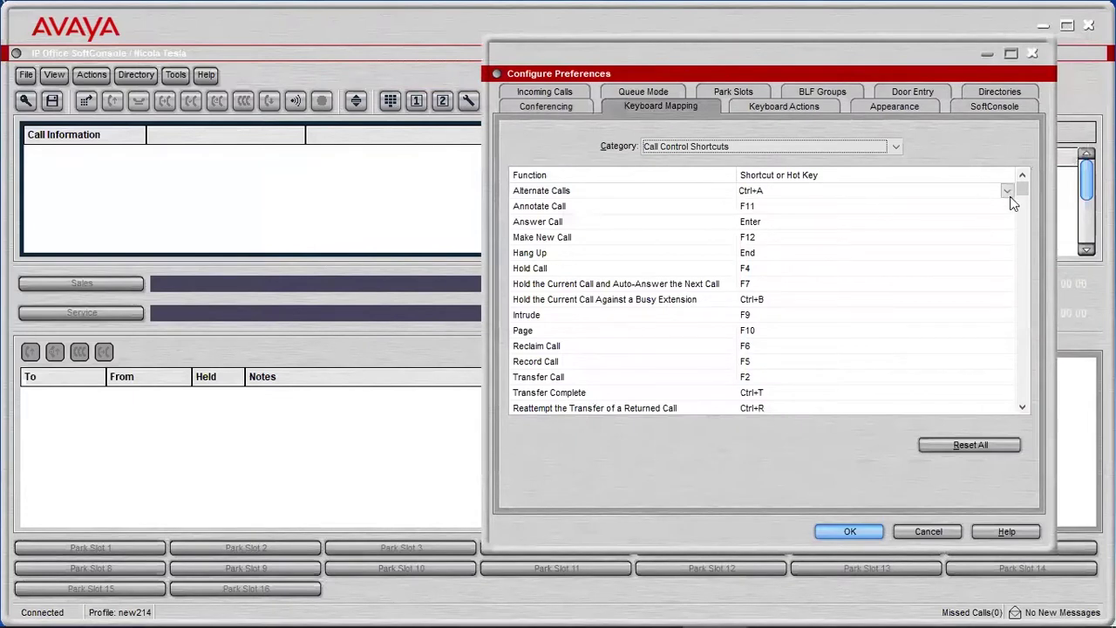
pyautogui.moveTo(1022, 192); pyautogui.dragTo(1023, 403)
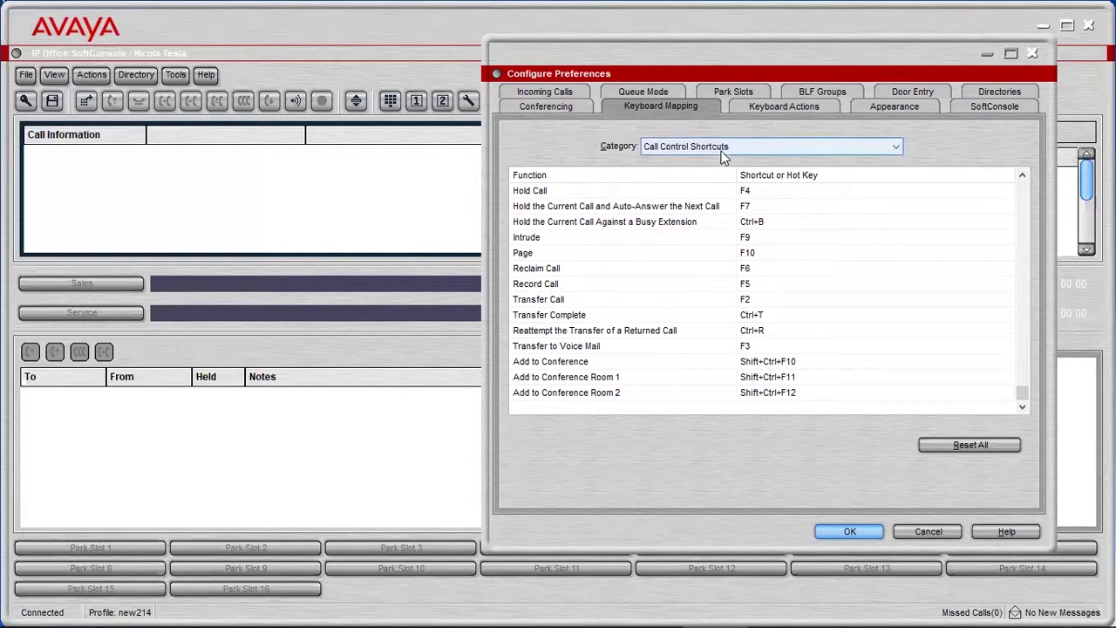
pyautogui.click(750, 106)
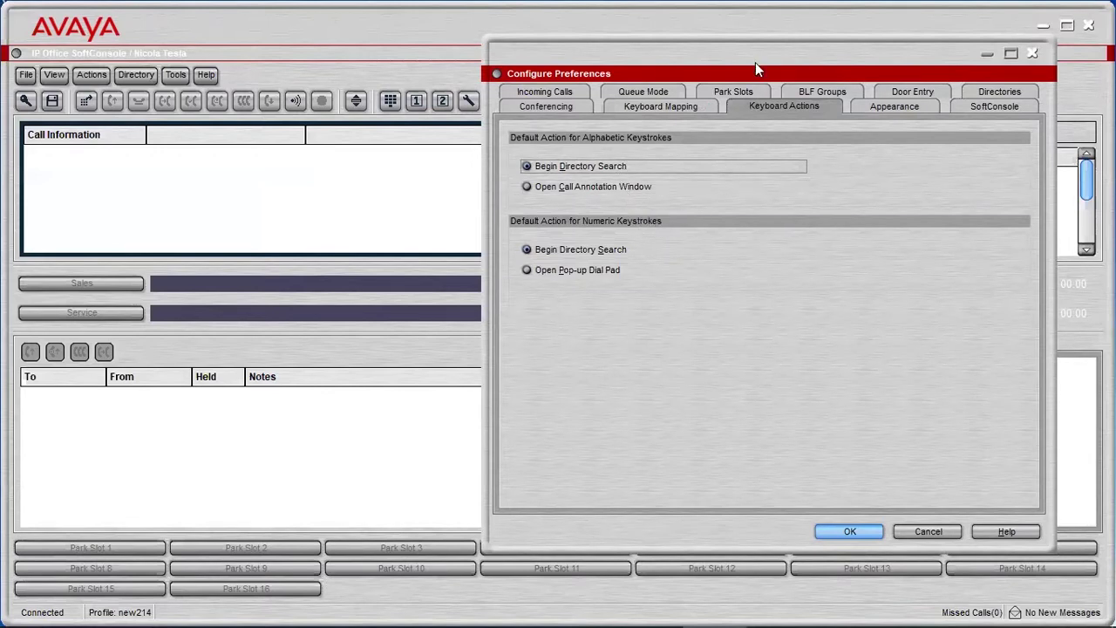
pyautogui.moveTo(744, 41); pyautogui.dragTo(739, 34)
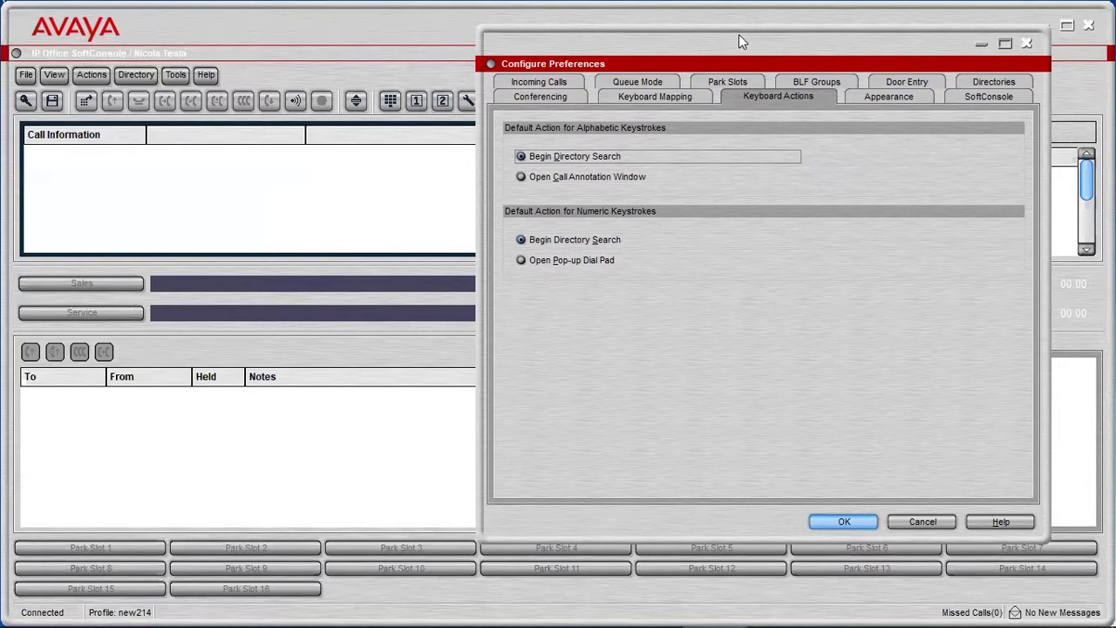
# Look through the appearance preferences, including the font choices, and apply the preference changes
pyautogui.click(873, 98)
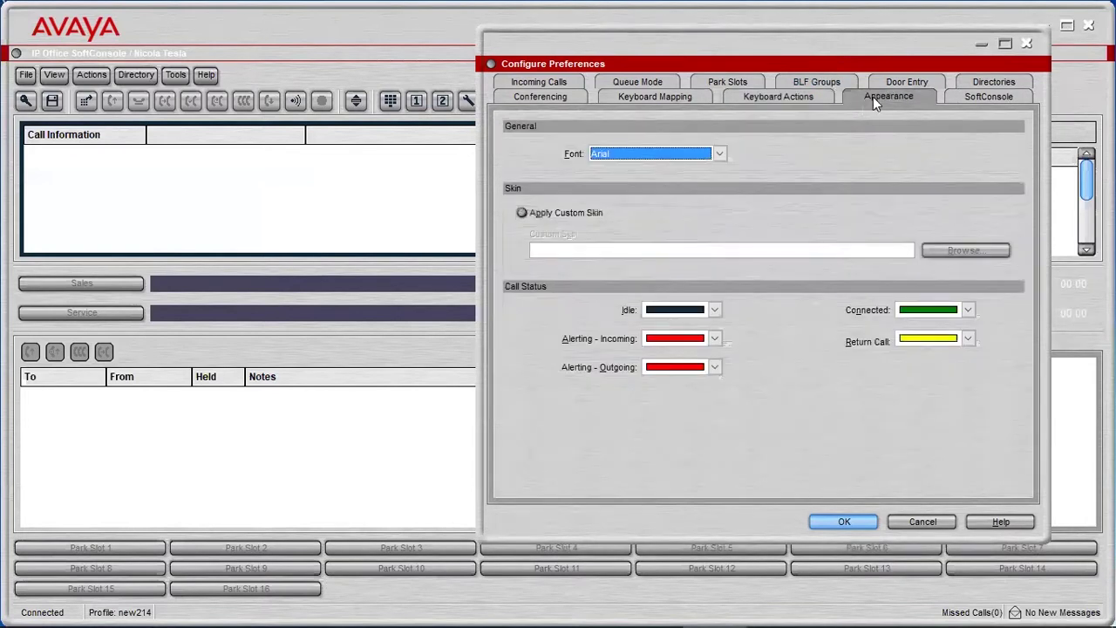
pyautogui.click(719, 160)
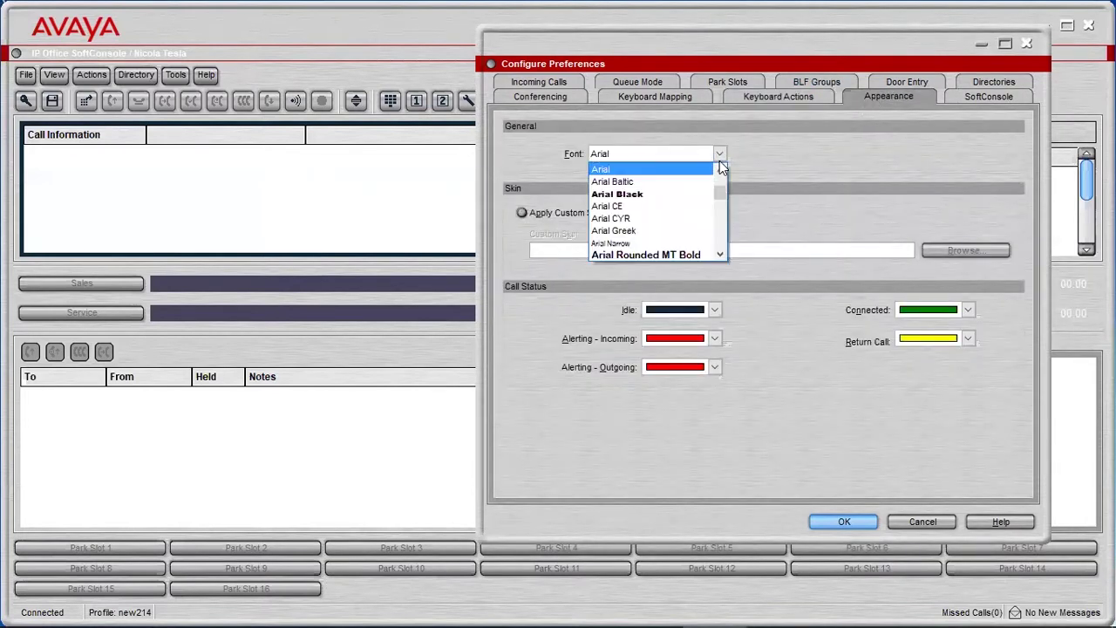
pyautogui.click(792, 342)
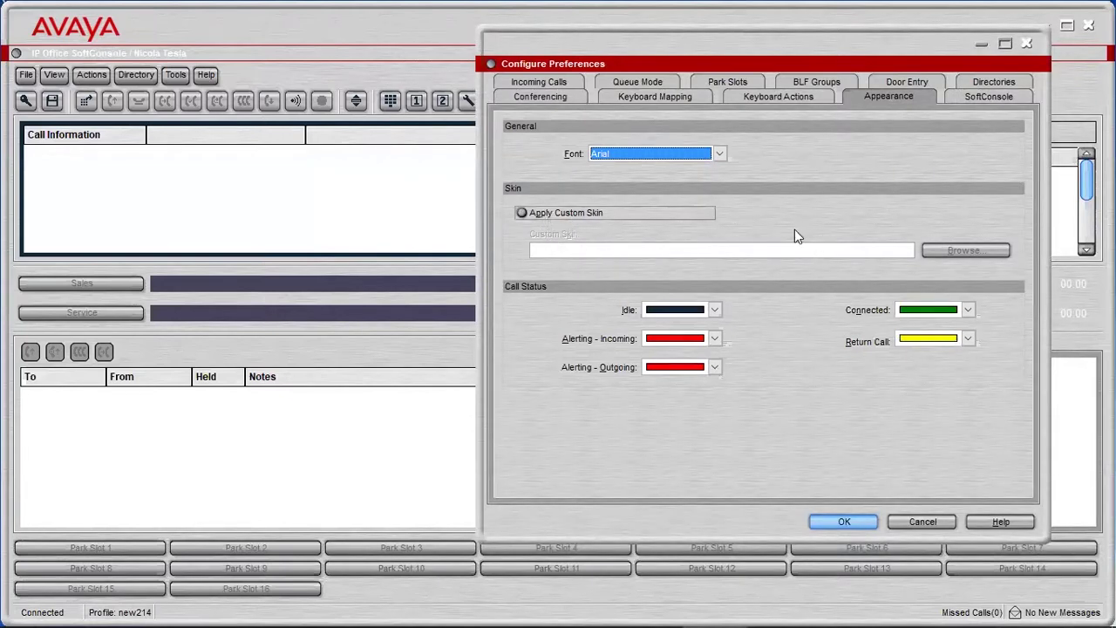
pyautogui.click(842, 522)
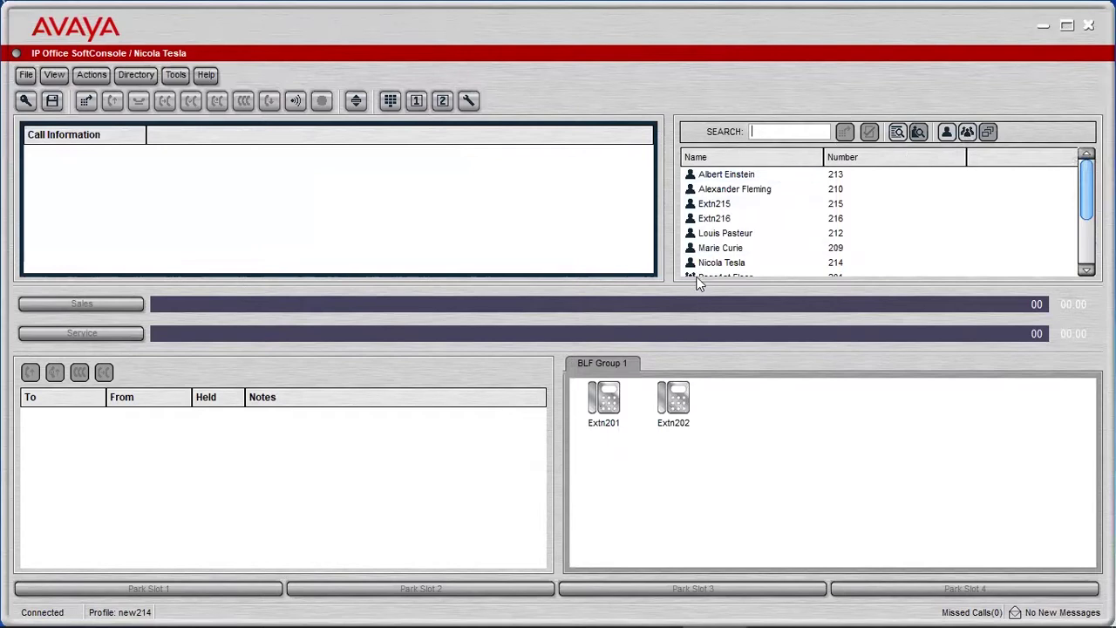
# Enlarge the call information and directory areas downward, and hide and reshow the directory's group entries
pyautogui.moveTo(692, 281); pyautogui.dragTo(705, 459)
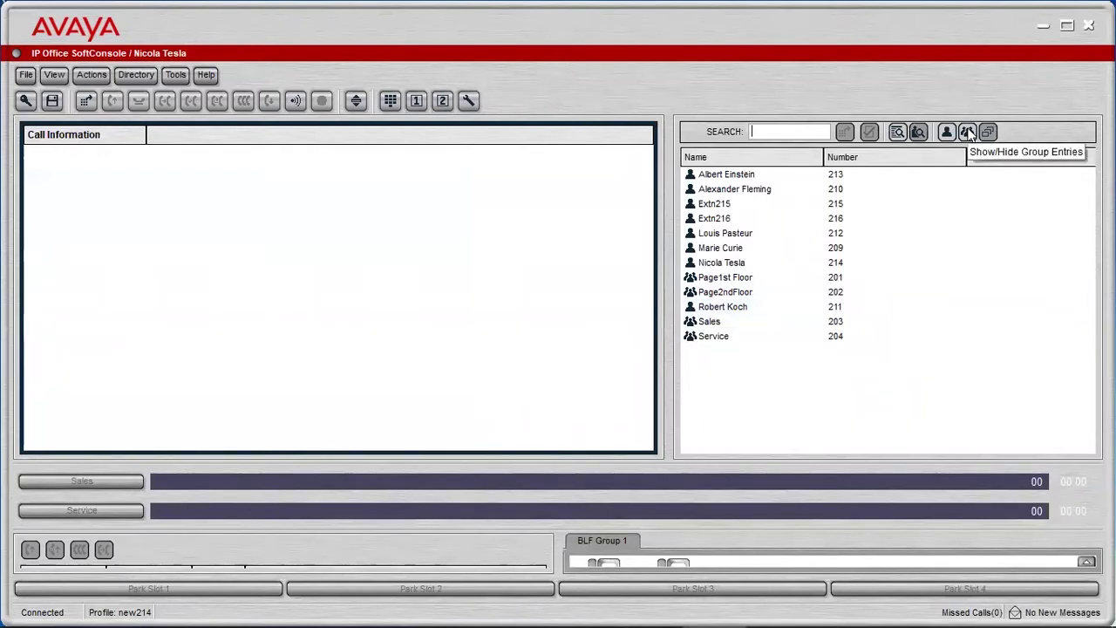
pyautogui.click(968, 132)
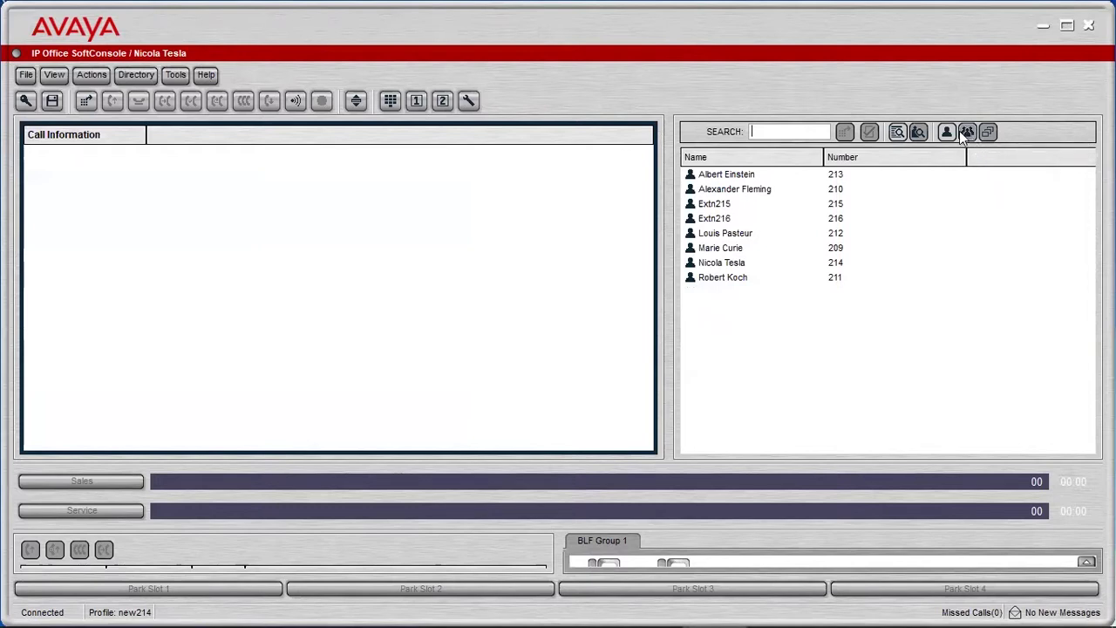
pyautogui.click(960, 132)
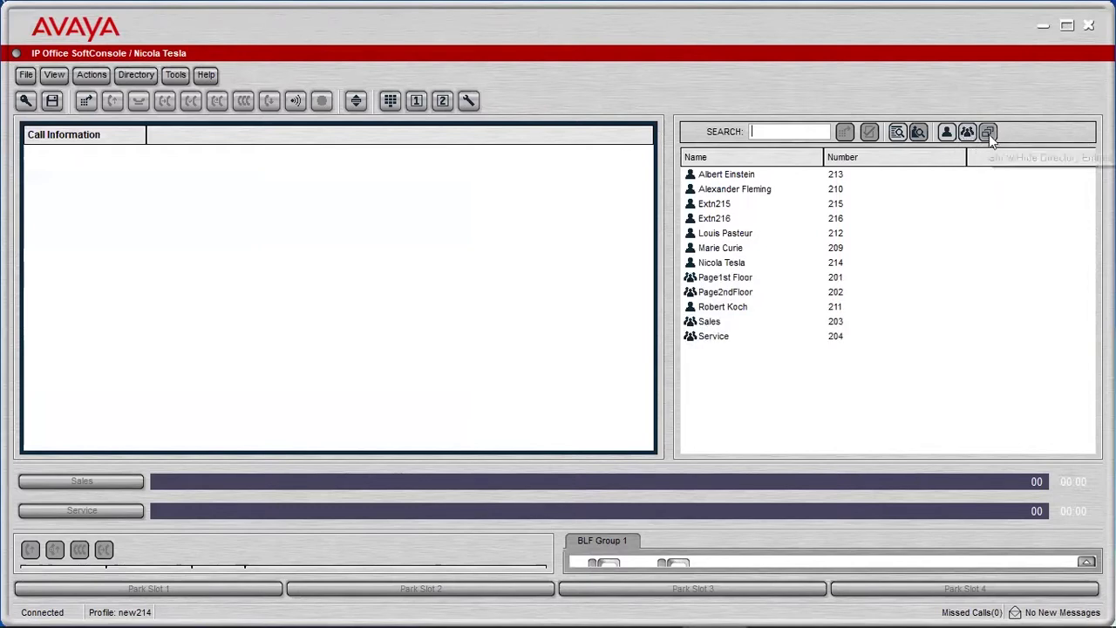
# Show the directory entries in the directory list, and sort the list by number and then back by name
pyautogui.click(990, 133)
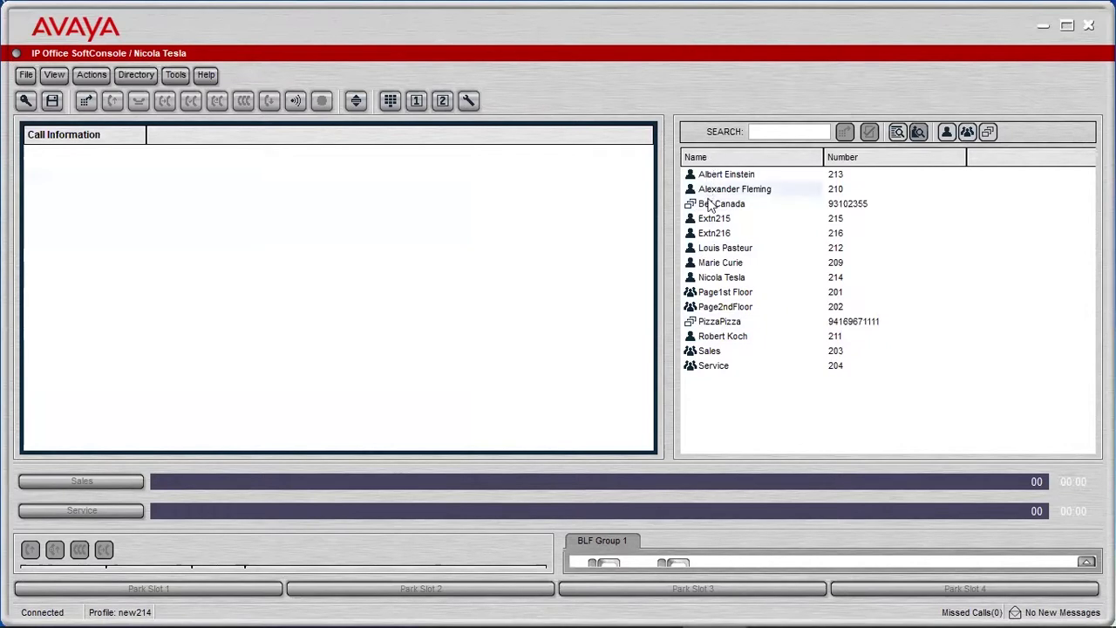
pyautogui.click(842, 158)
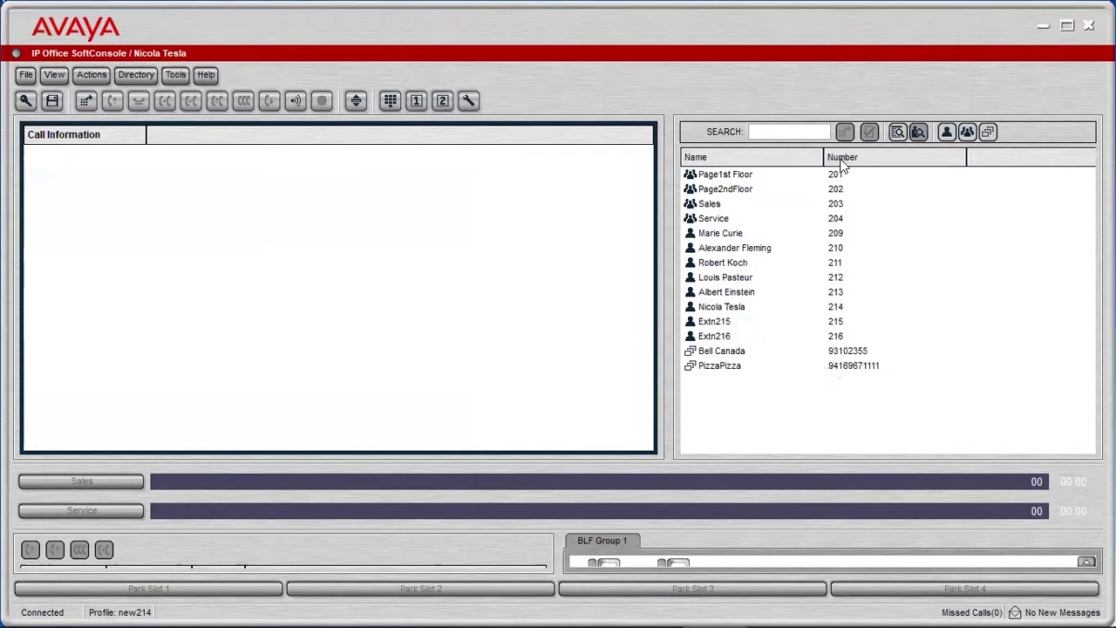
pyautogui.click(776, 160)
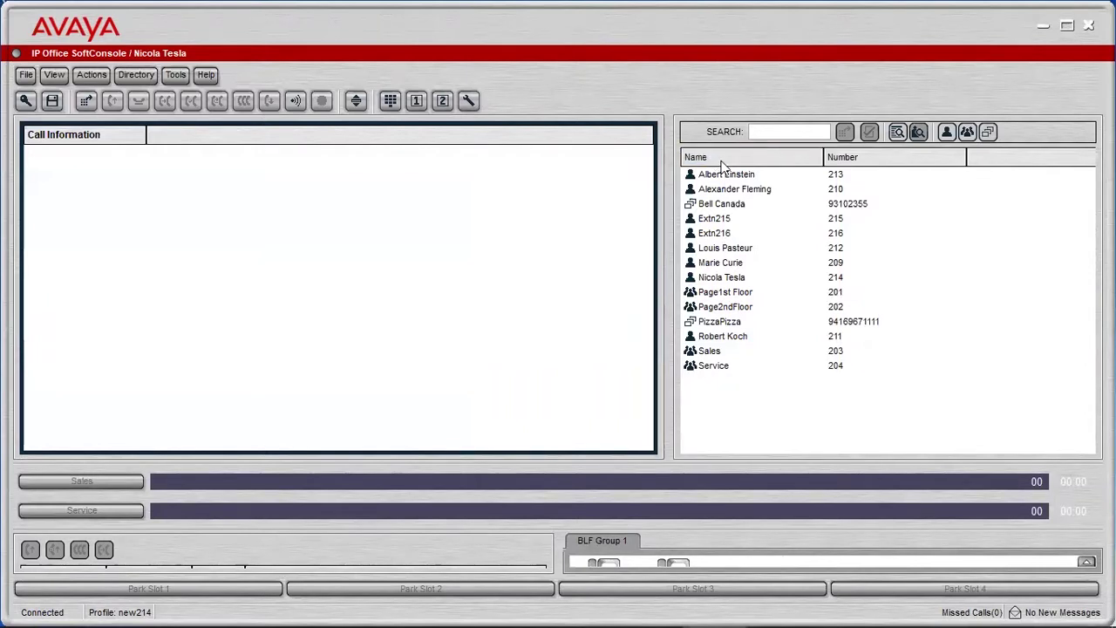
# Hide the directory and group entries in the directory list, and hide and reshow the user entries
pyautogui.click(988, 131)
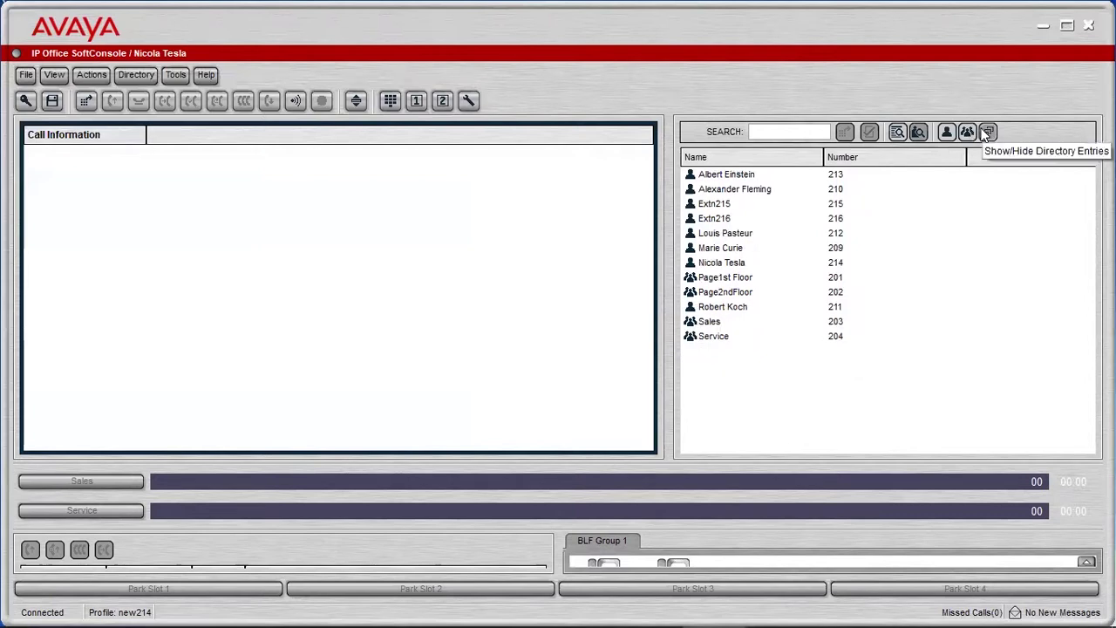
pyautogui.click(969, 132)
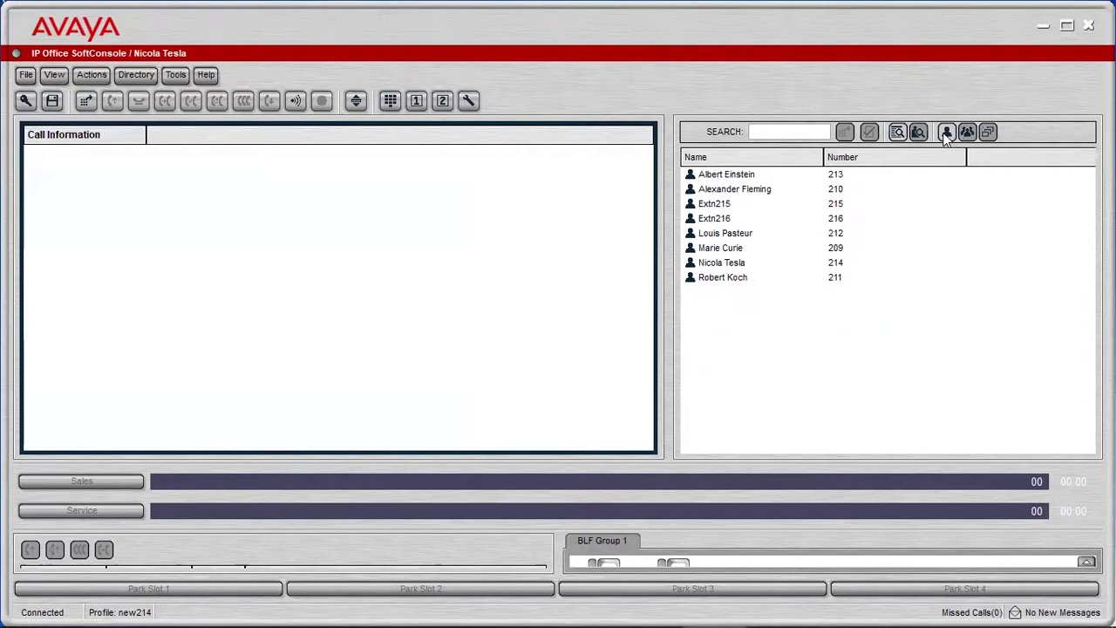
pyautogui.click(946, 135)
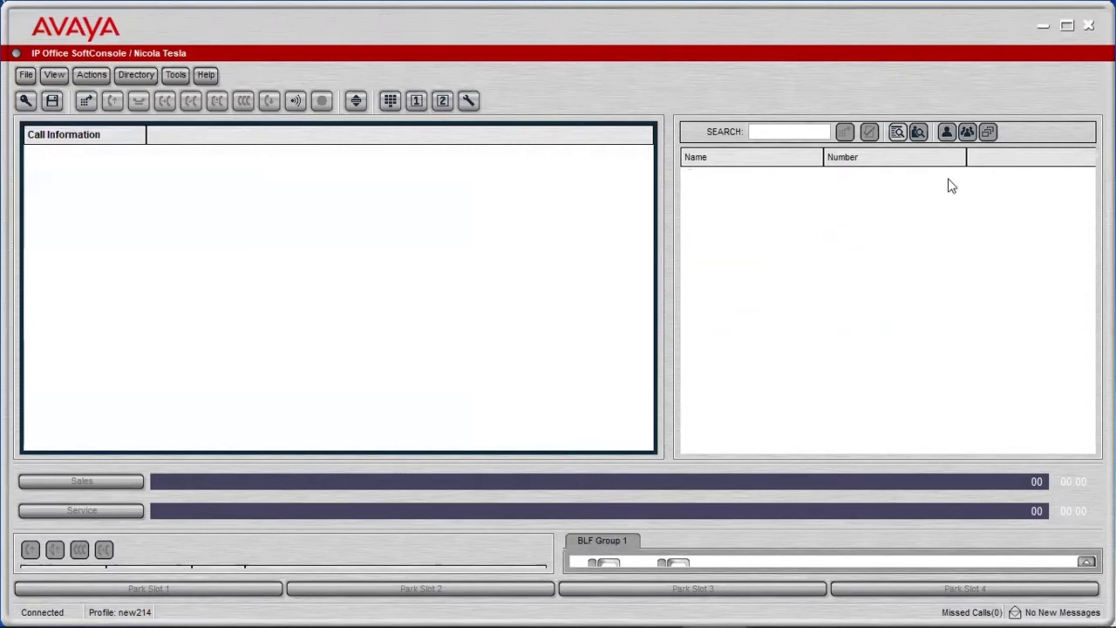
pyautogui.click(948, 132)
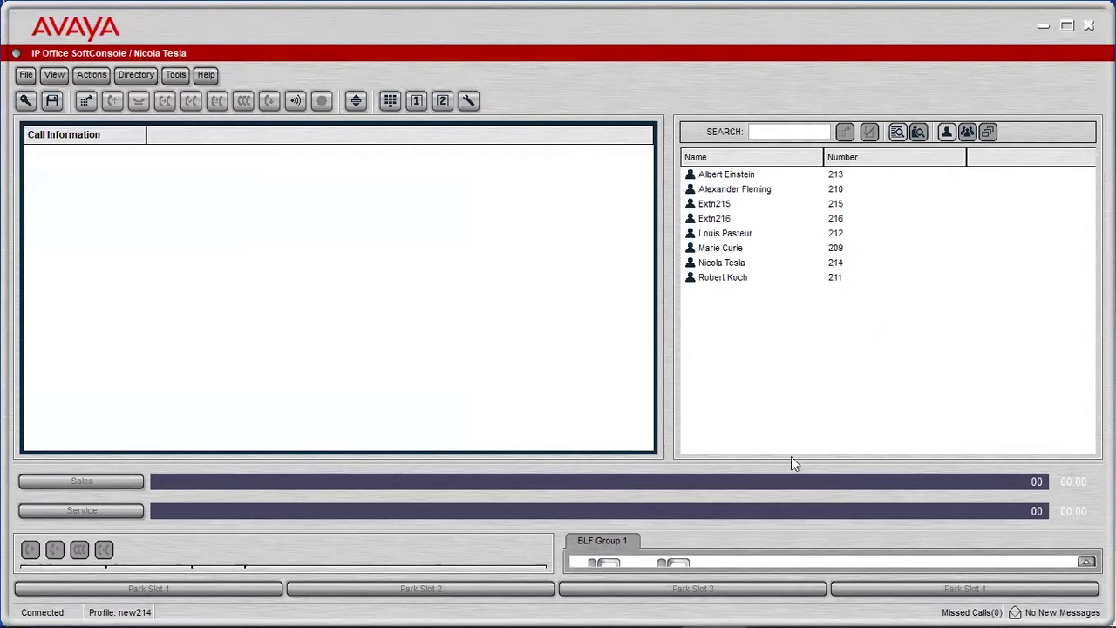
# Enlarge the BLF area upward and change the name of BLF Group 1 to "People I like" in its properties
pyautogui.moveTo(787, 461); pyautogui.dragTo(782, 250)
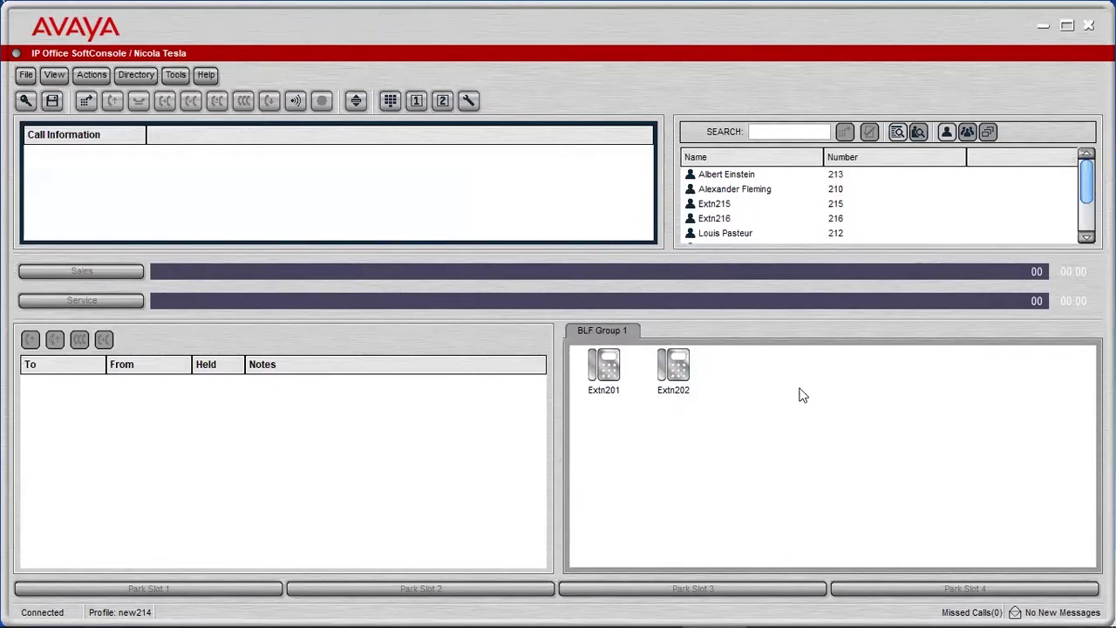
pyautogui.rightClick(733, 377)
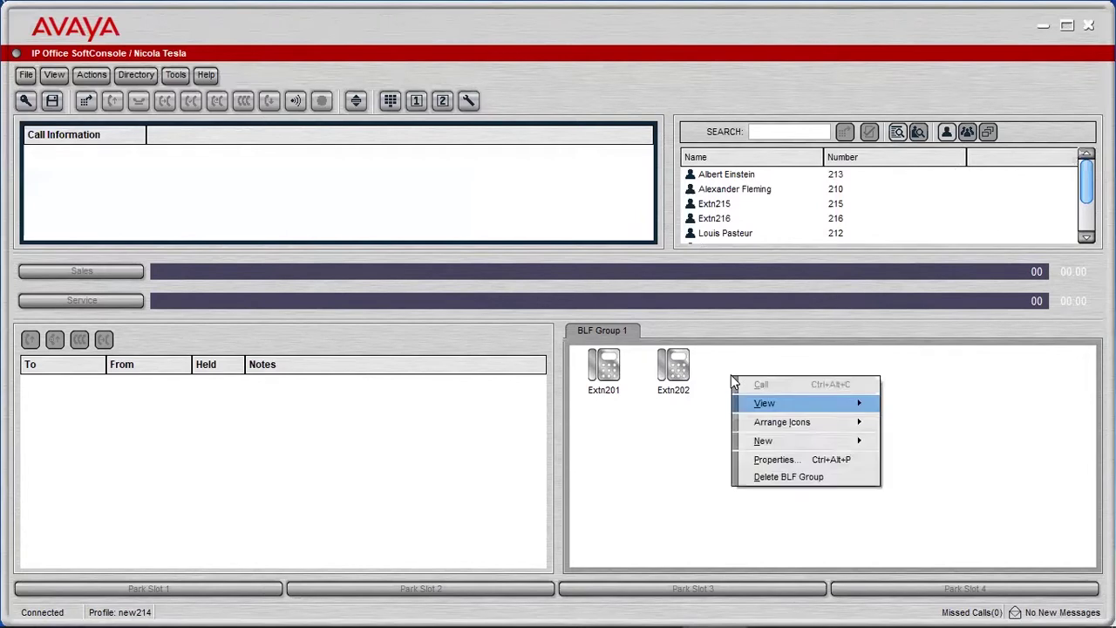
pyautogui.click(763, 462)
pyautogui.click(404, 206)
pyautogui.hotkey('ctrl', 'a')
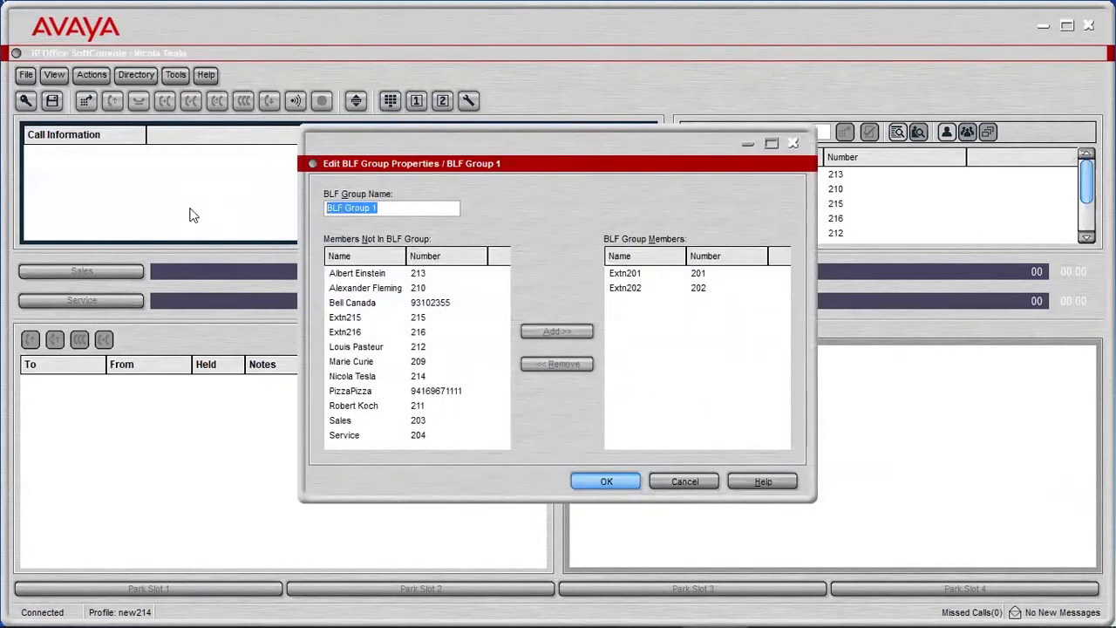
pyautogui.write('People I like')
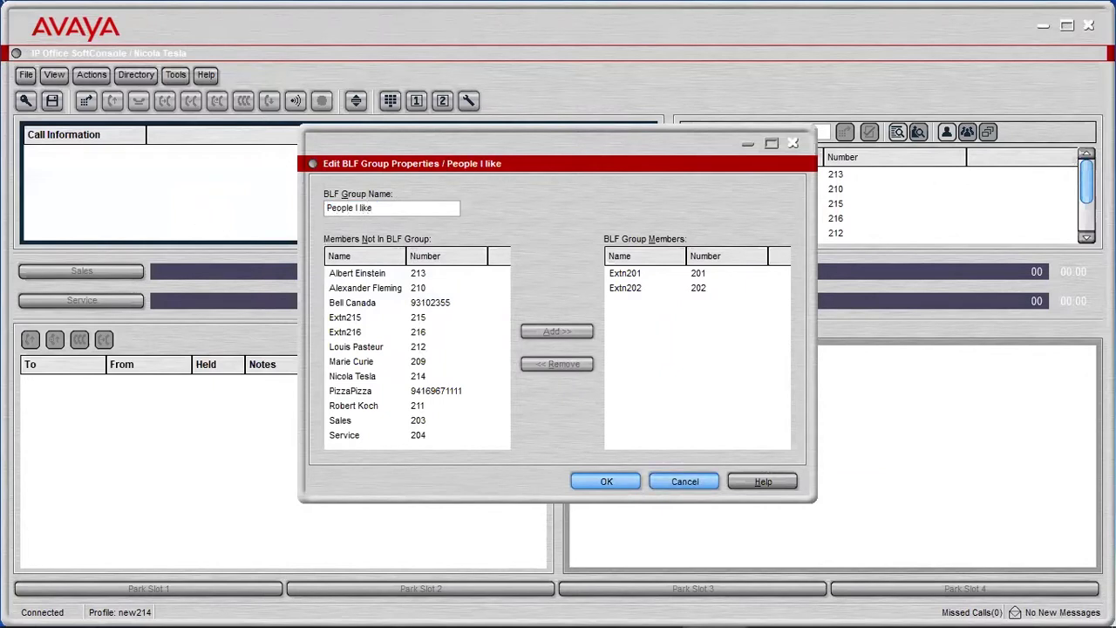
# Add Albert Einstein to the People I like group, remove Extn202 and Extn201, and save the group properties
pyautogui.doubleClick(349, 279)
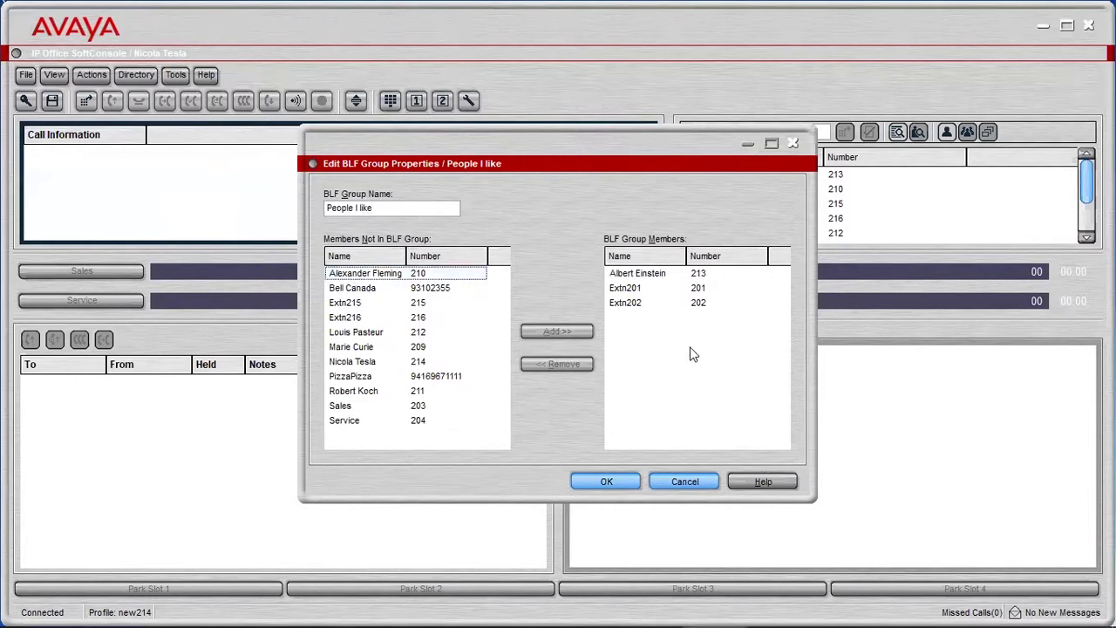
pyautogui.click(643, 305)
pyautogui.doubleClick(644, 305)
pyautogui.doubleClick(650, 288)
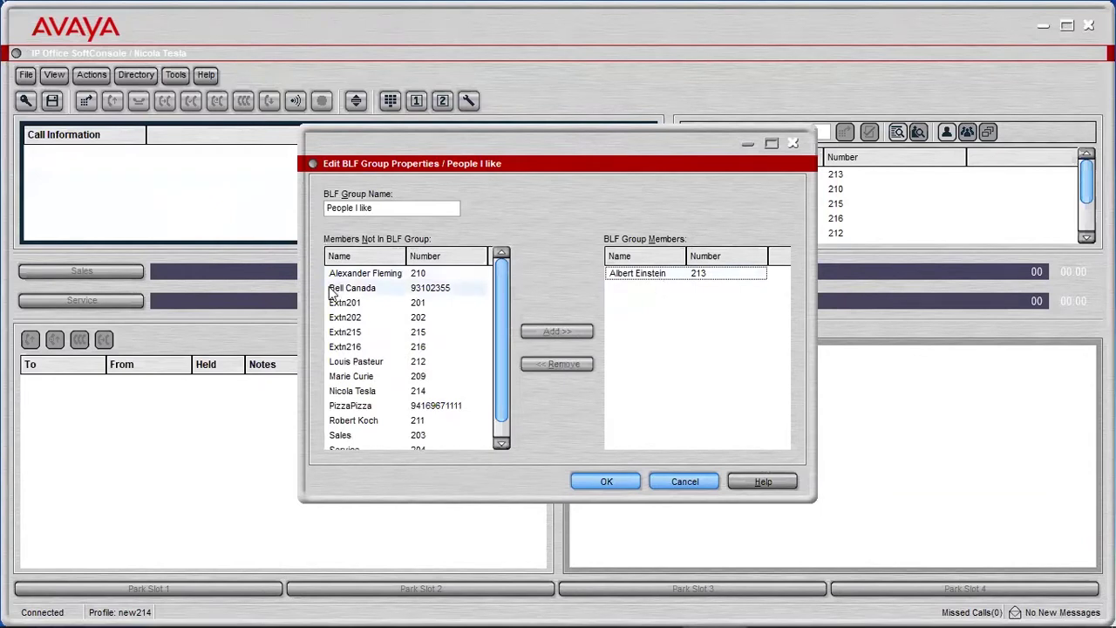
pyautogui.scroll(-1, 502, 300)
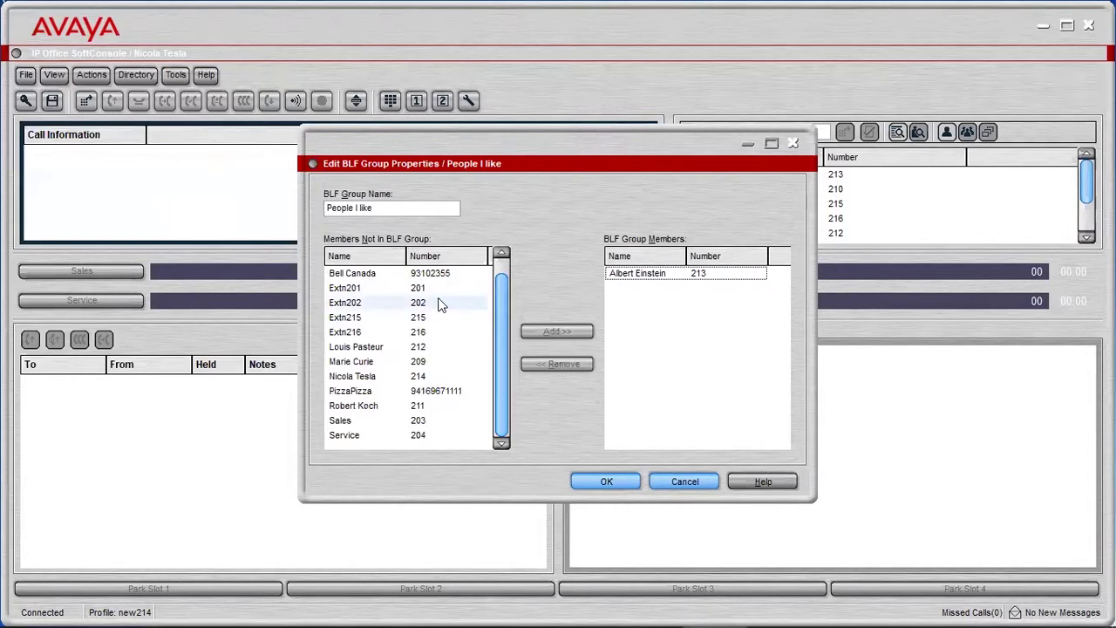
pyautogui.click(600, 479)
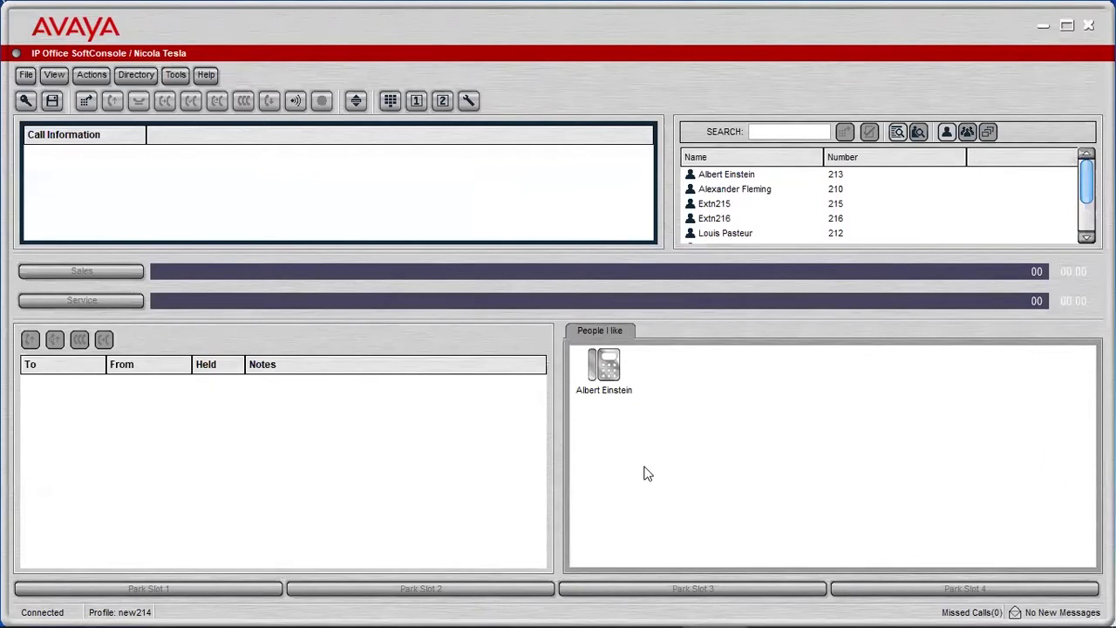
# Create a new BLF group named "People 1st Floor" with Alexander Fleming and Louis Pasteur as members
pyautogui.moveTo(588, 373)
pyautogui.rightClick(667, 371)
pyautogui.moveTo(689, 441)
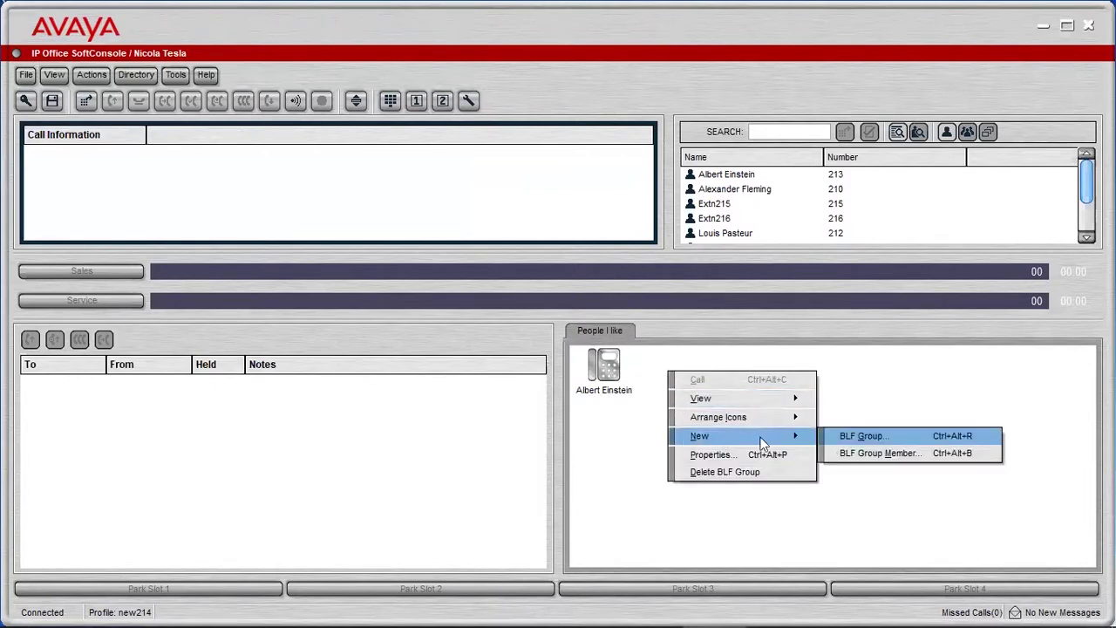
pyautogui.click(841, 434)
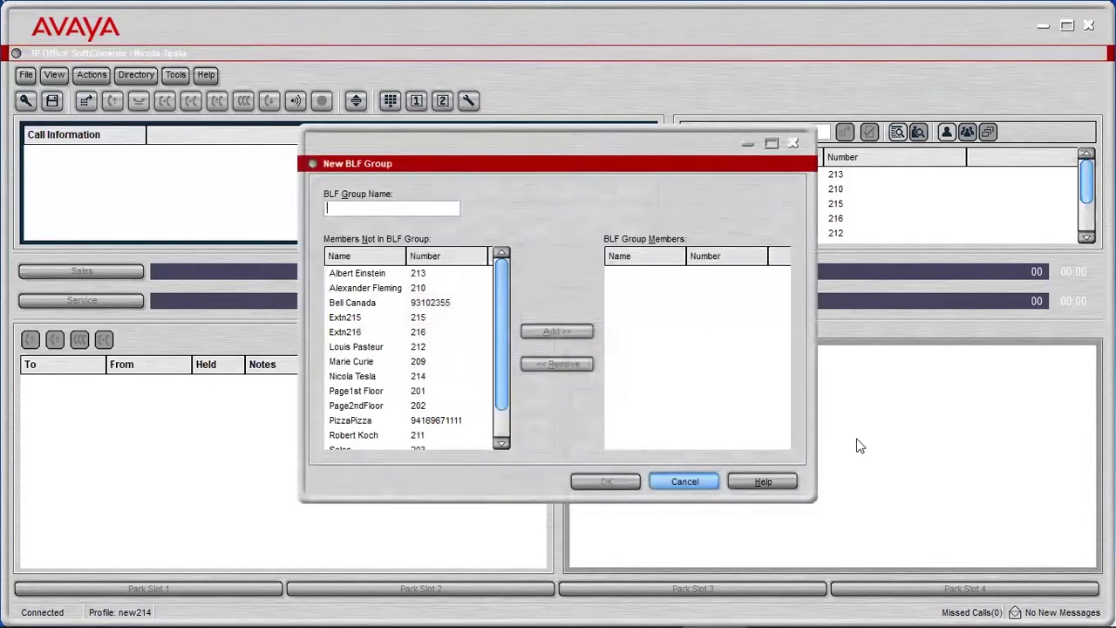
pyautogui.write('Peop')
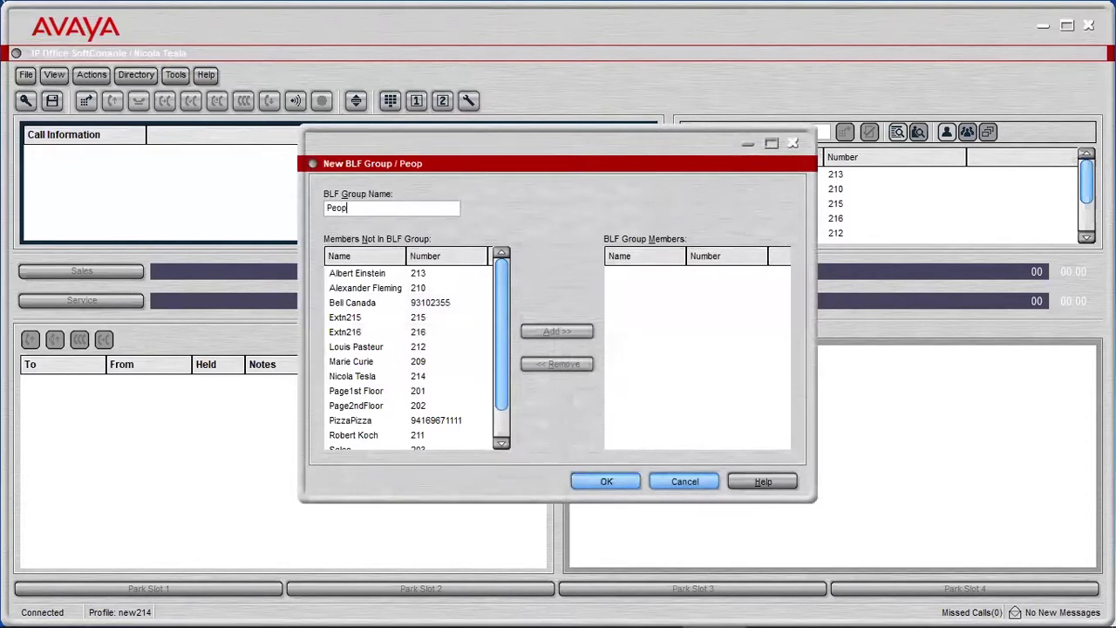
pyautogui.write('le 1st Floor')
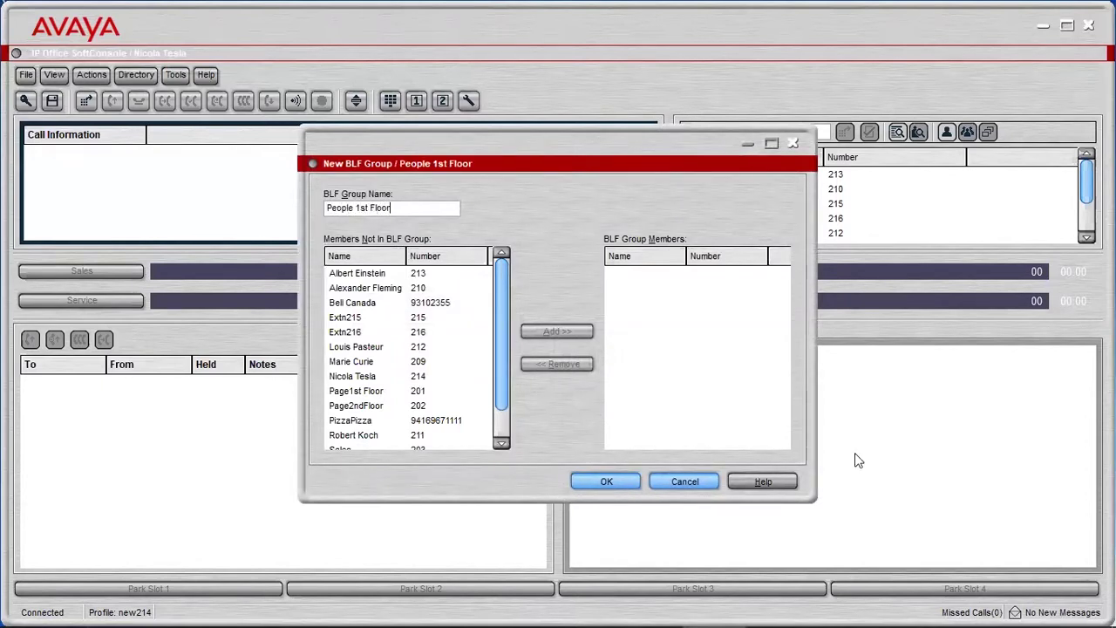
pyautogui.doubleClick(404, 290)
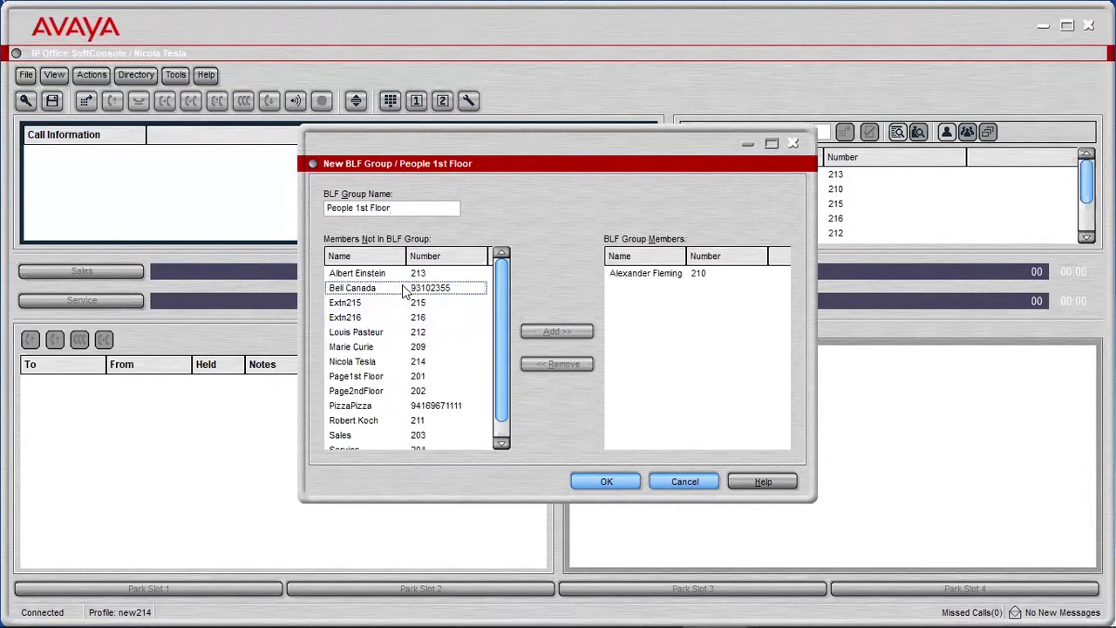
pyautogui.doubleClick(367, 334)
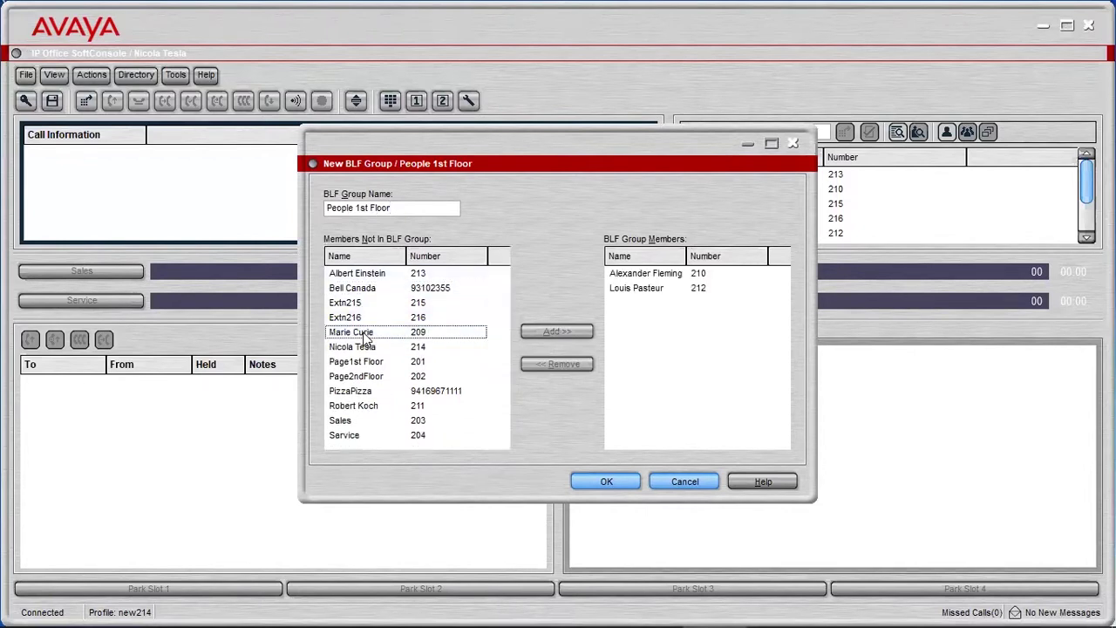
pyautogui.click(607, 485)
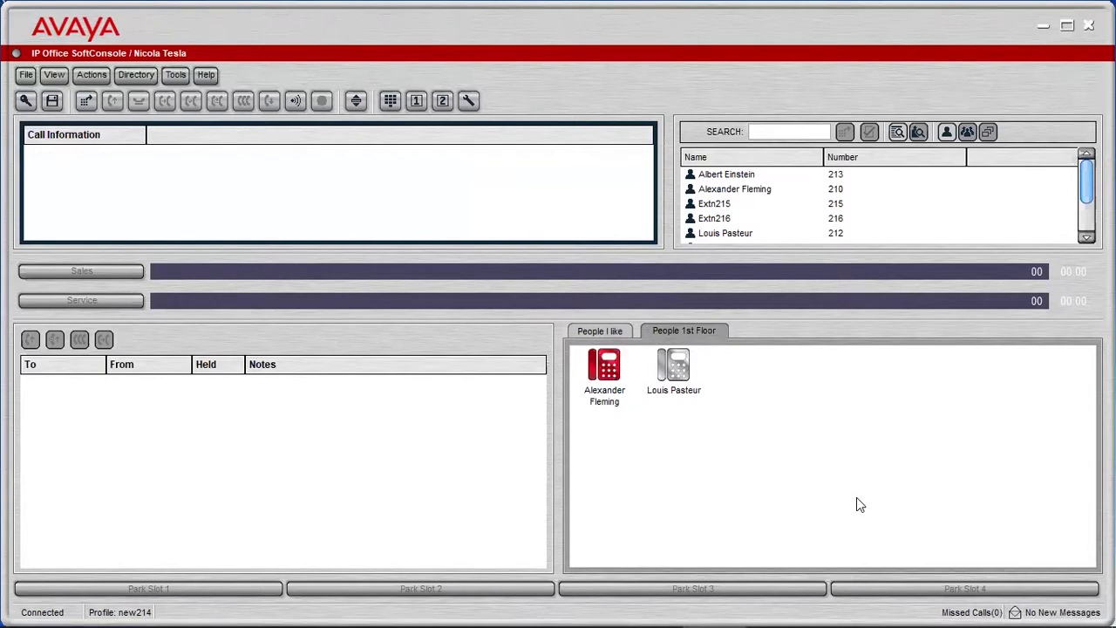
# Review the name and number properties of the Alexander Fleming member and close them without changes
pyautogui.moveTo(617, 382)
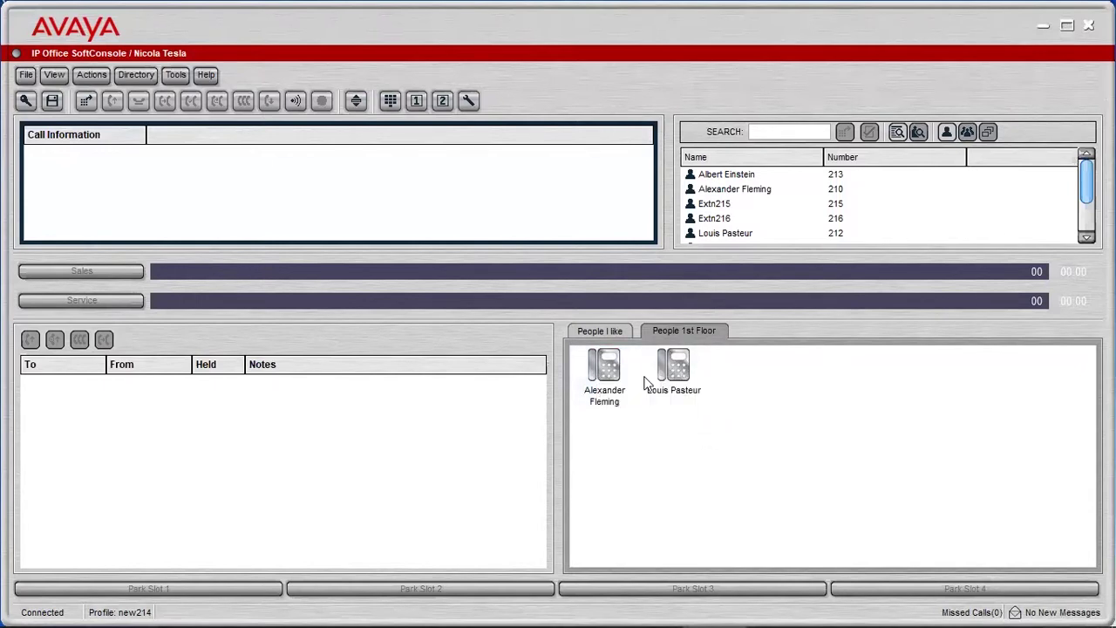
pyautogui.rightClick(602, 366)
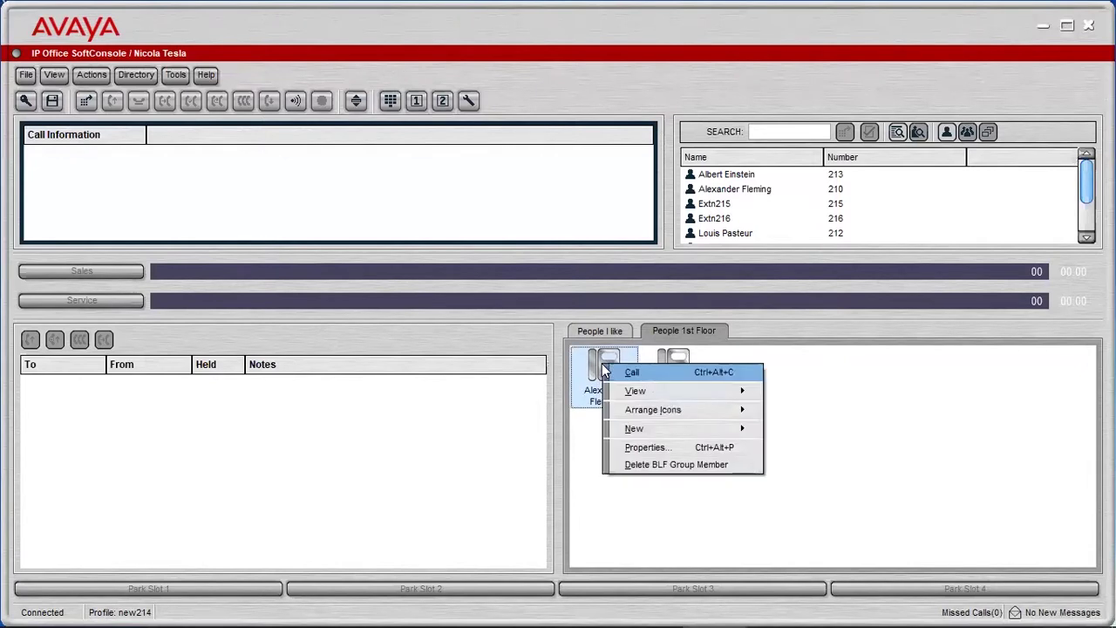
pyautogui.click(644, 448)
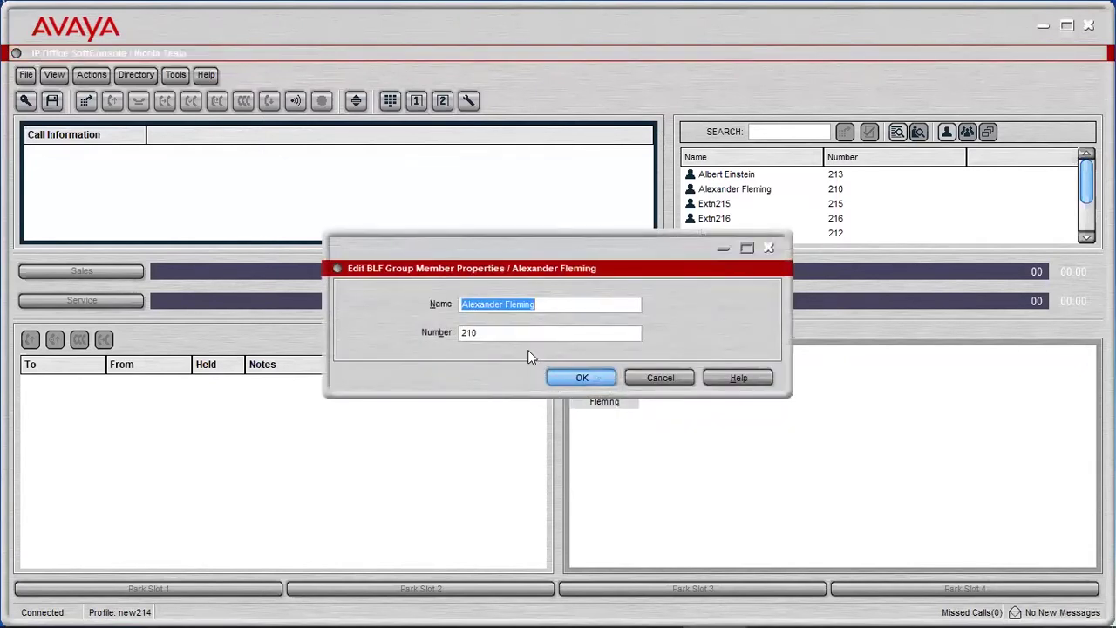
pyautogui.click(510, 332)
pyautogui.click(656, 379)
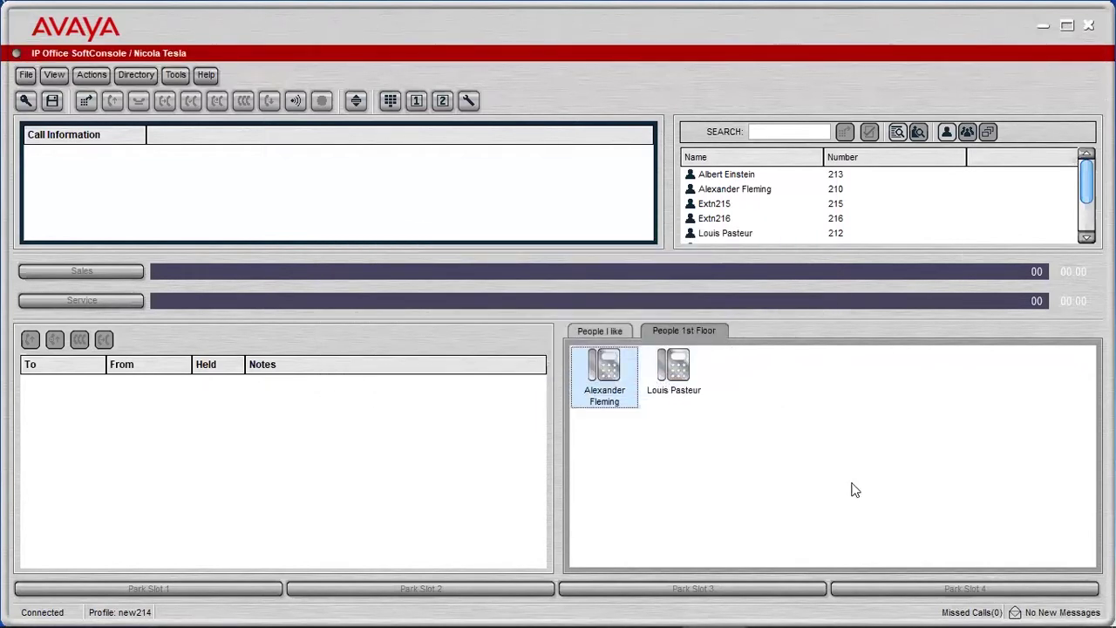
pyautogui.click(804, 404)
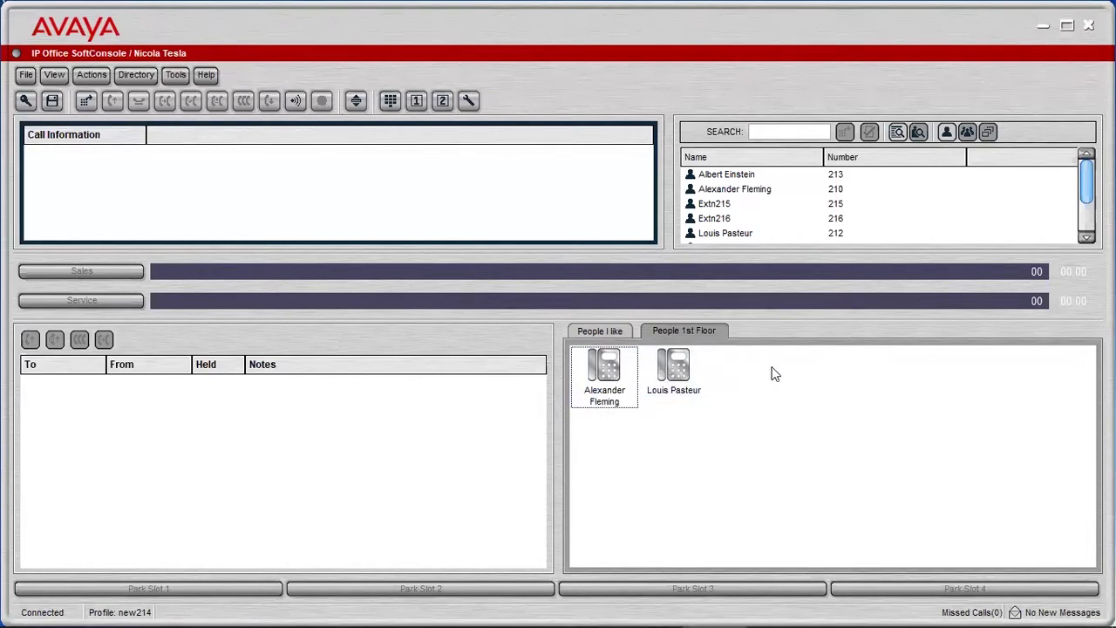
# Widen the BLF group area into the held calls area, and display the People 1st Floor members as small icons
pyautogui.moveTo(560, 340); pyautogui.dragTo(441, 344)
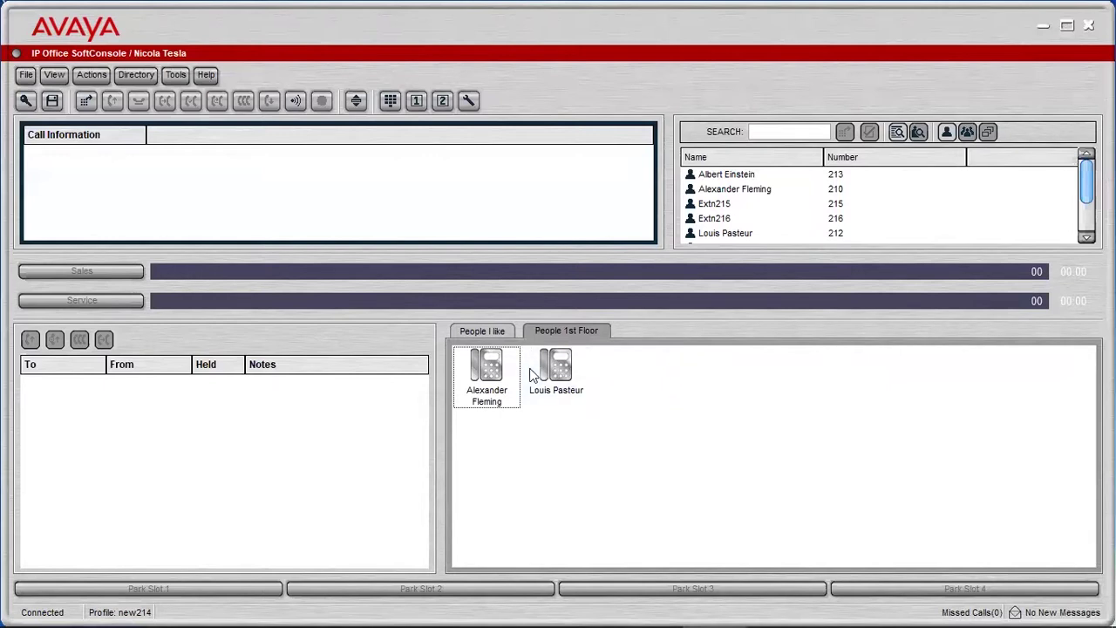
pyautogui.rightClick(649, 379)
pyautogui.moveTo(707, 408)
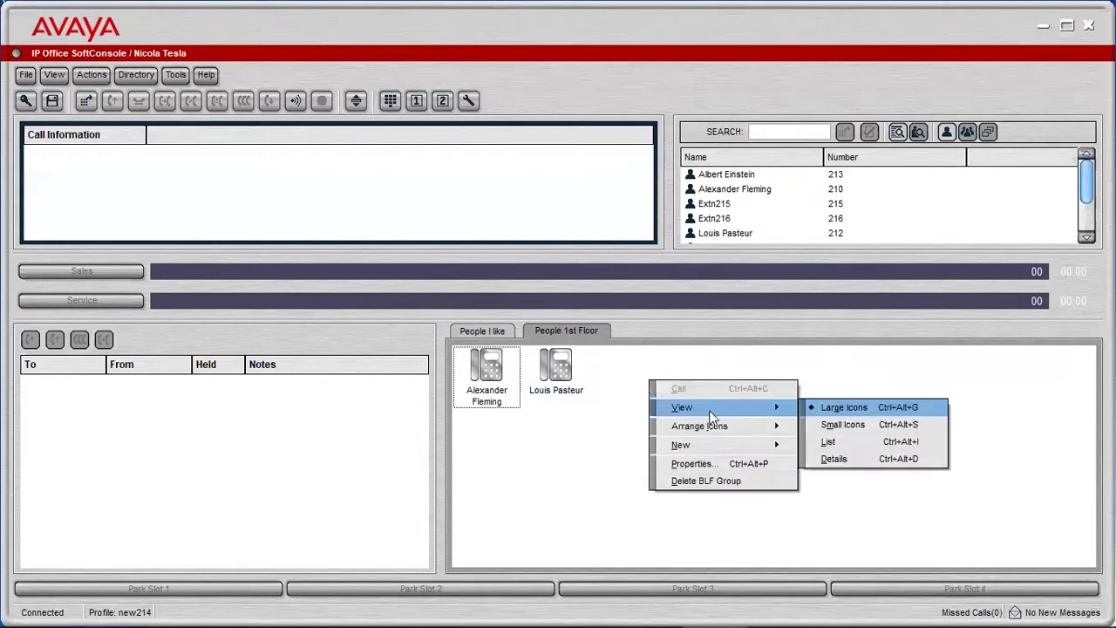
pyautogui.click(860, 424)
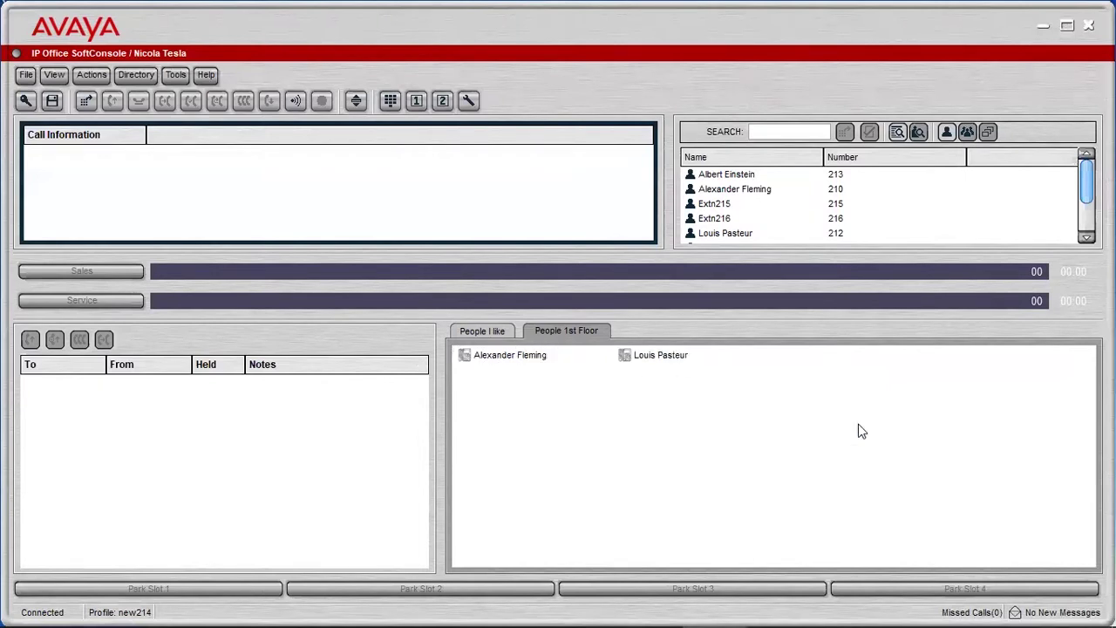
# Display the People 1st Floor members as a list
pyautogui.rightClick(809, 398)
pyautogui.moveTo(842, 426)
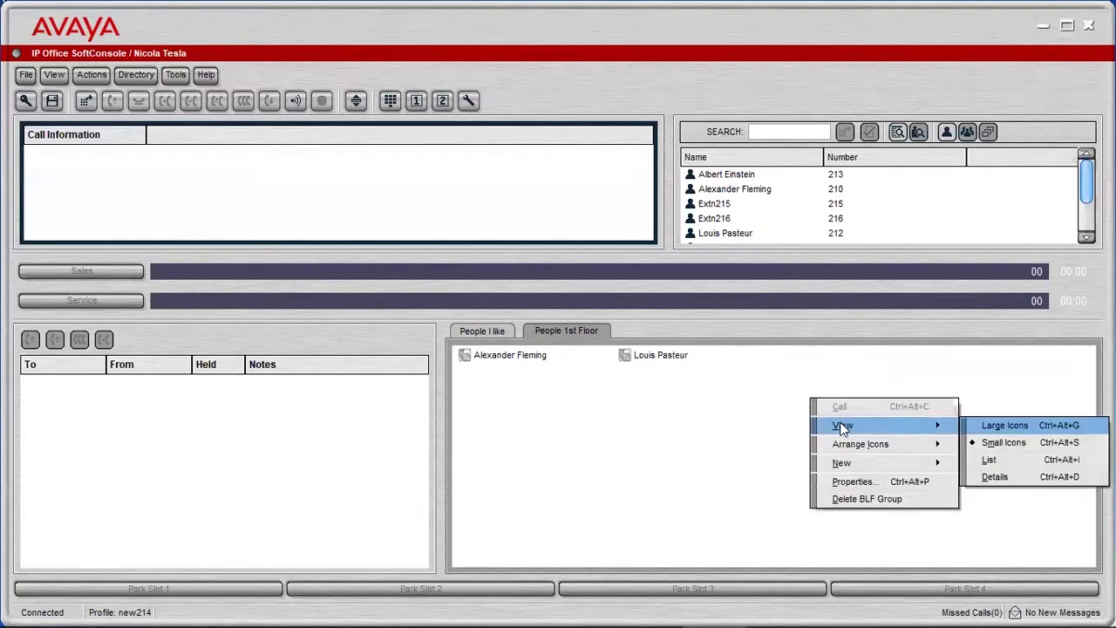
pyautogui.click(1004, 459)
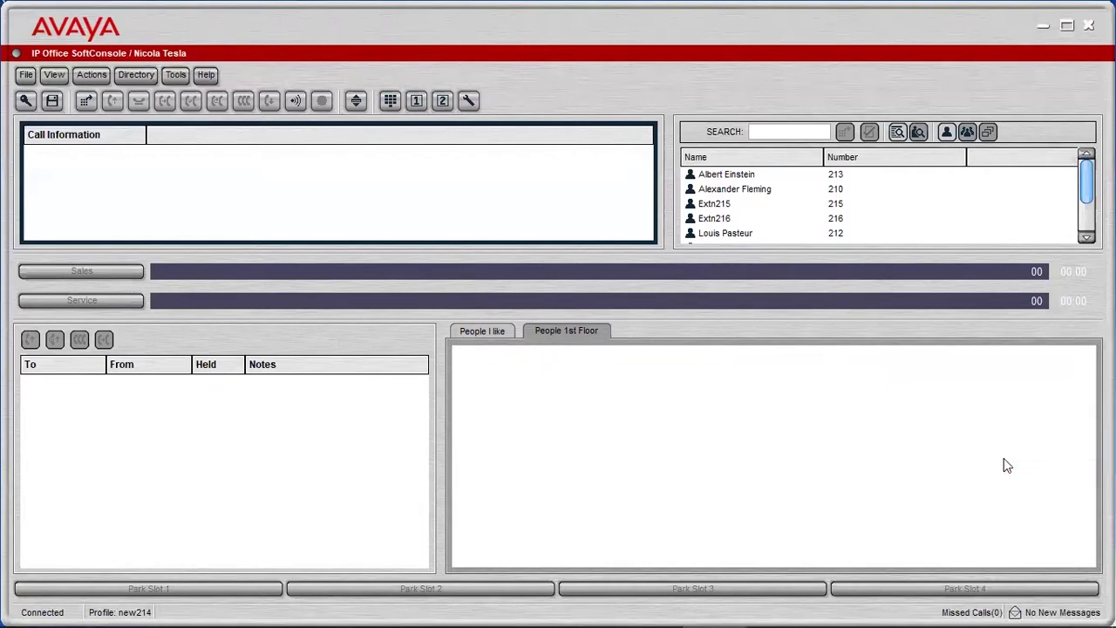
# Display the People 1st Floor members in the Details view
pyautogui.rightClick(743, 435)
pyautogui.moveTo(793, 481)
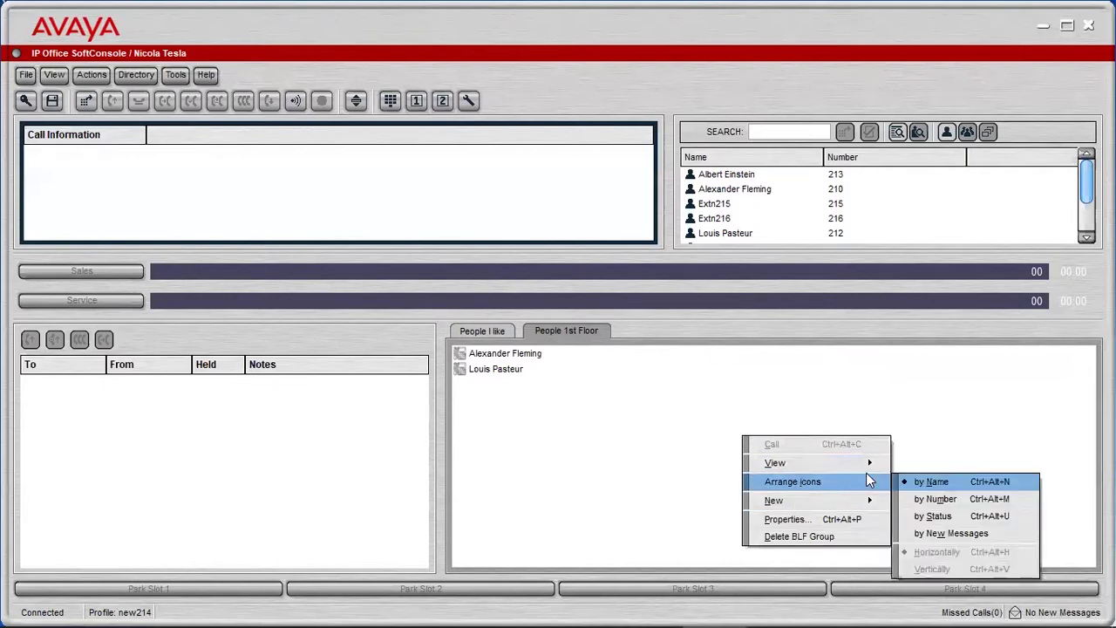
pyautogui.moveTo(870, 471)
pyautogui.click(947, 516)
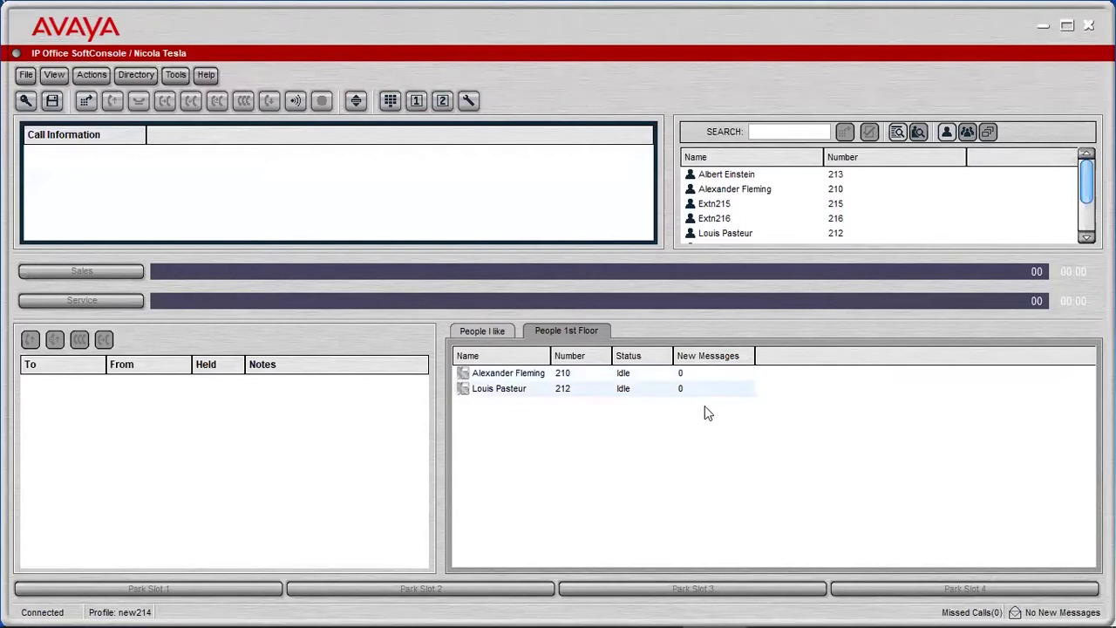
# Display the People 1st Floor members as large icons
pyautogui.rightClick(609, 433)
pyautogui.moveTo(686, 452)
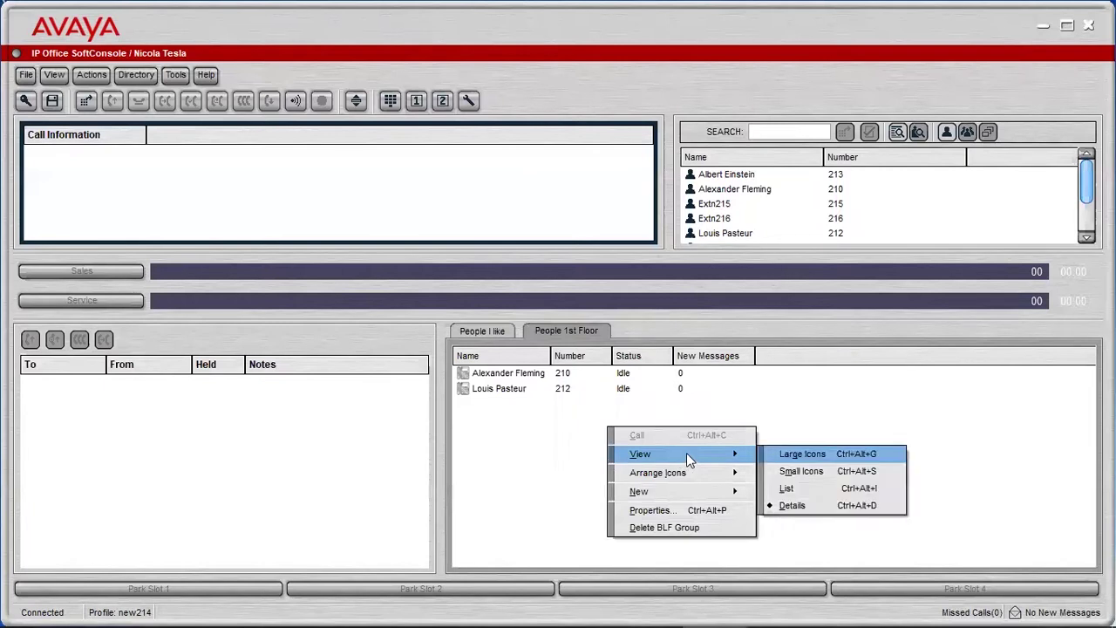
pyautogui.click(802, 457)
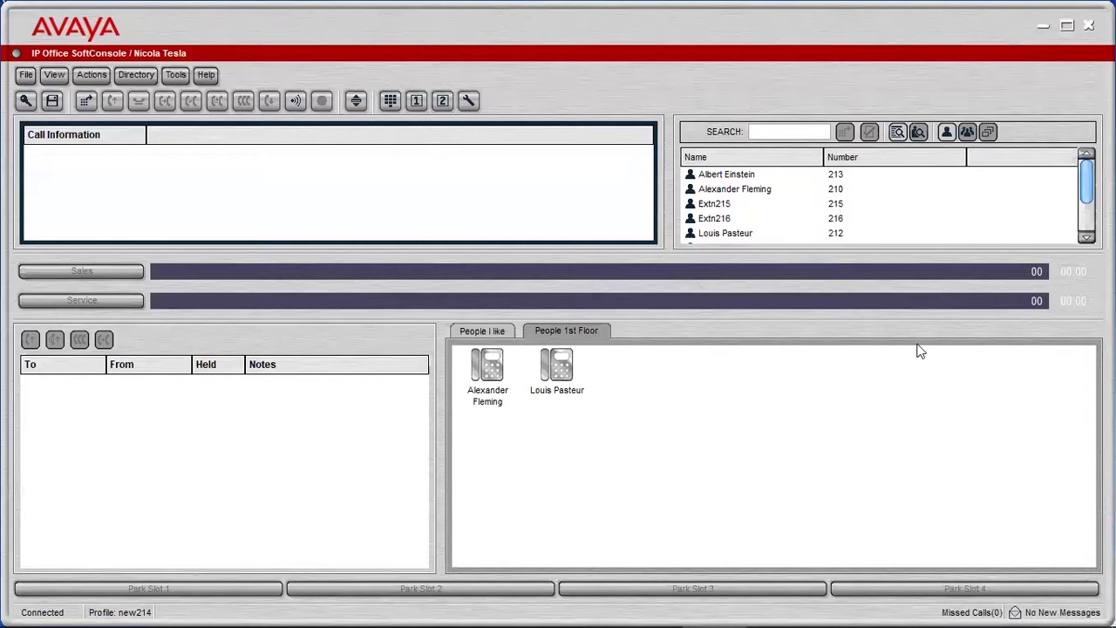
# Enable Do Not Disturb in Alexander Fleming's directory entry properties and check the status in the People 1st Floor group
pyautogui.click(779, 131)
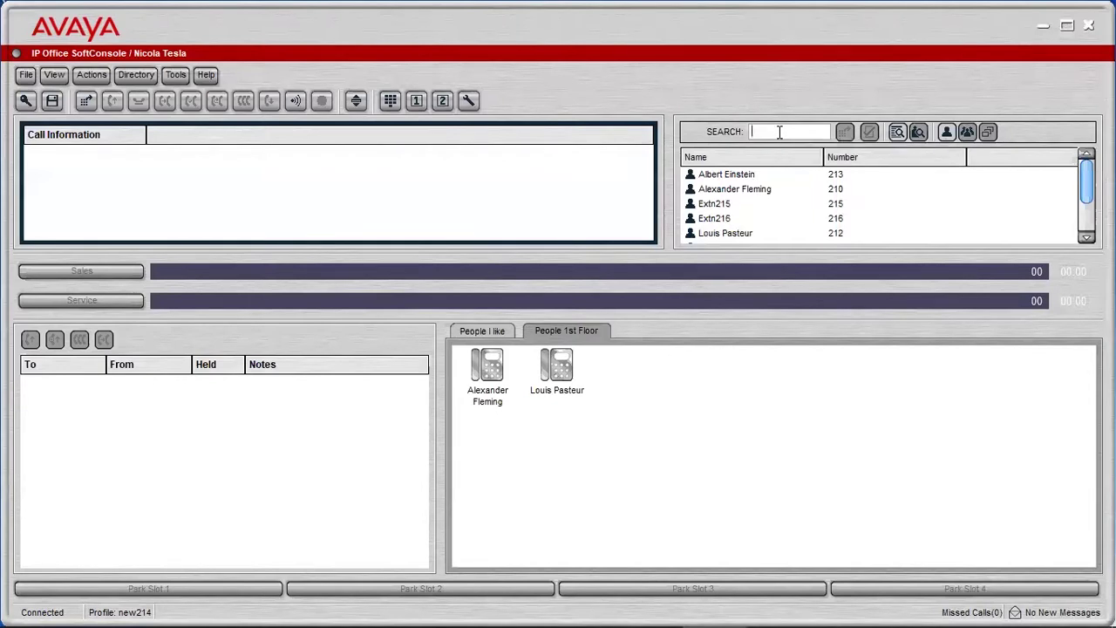
pyautogui.rightClick(714, 192)
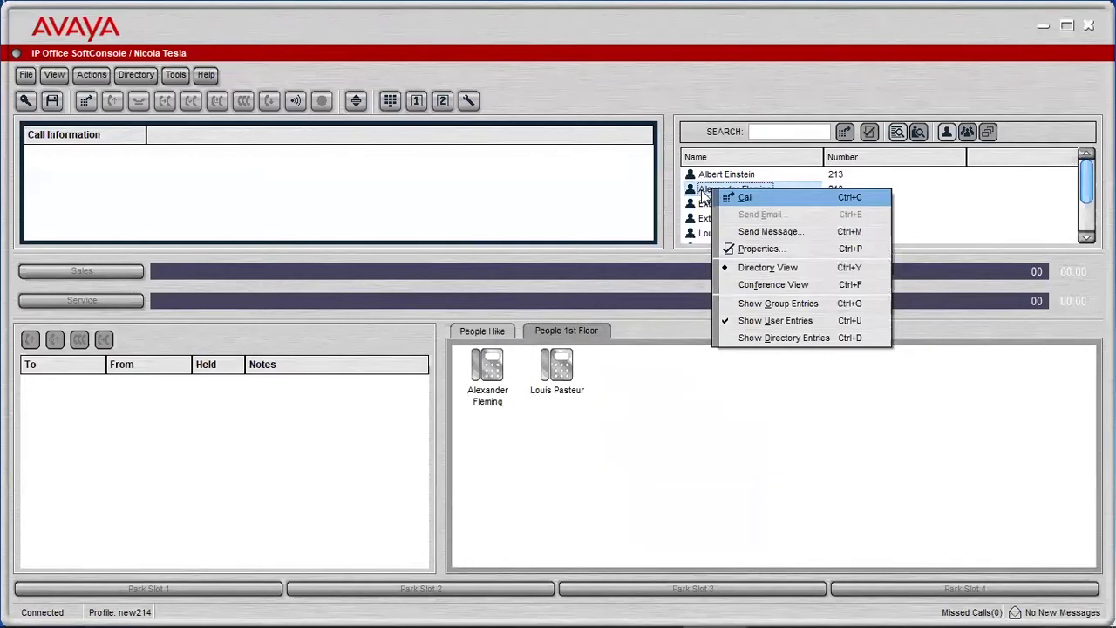
pyautogui.click(740, 250)
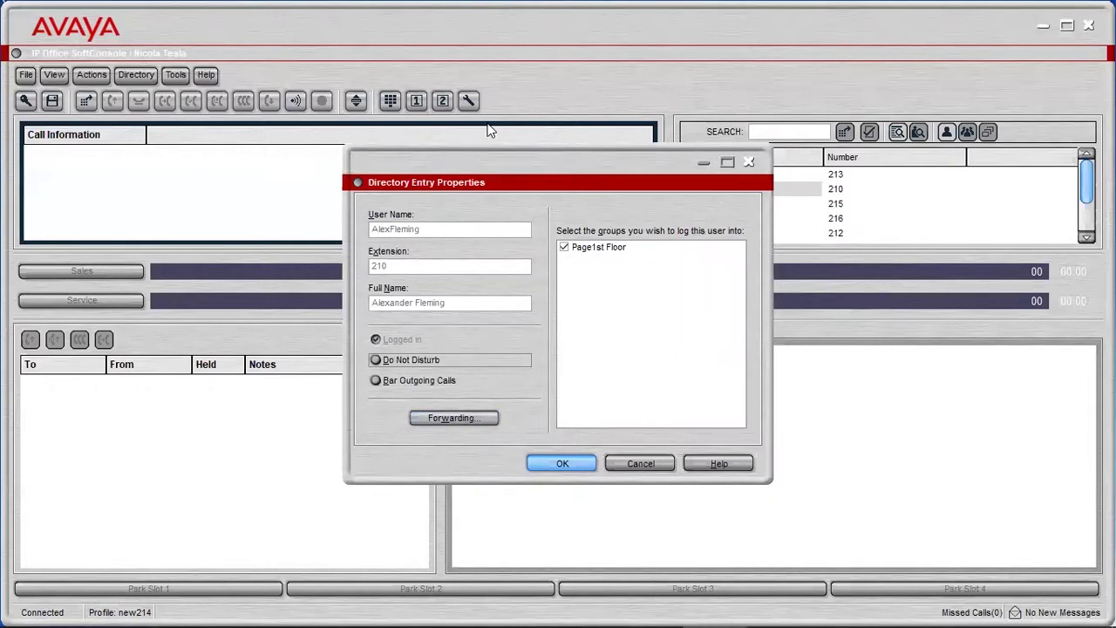
pyautogui.moveTo(475, 159); pyautogui.dragTo(153, 70)
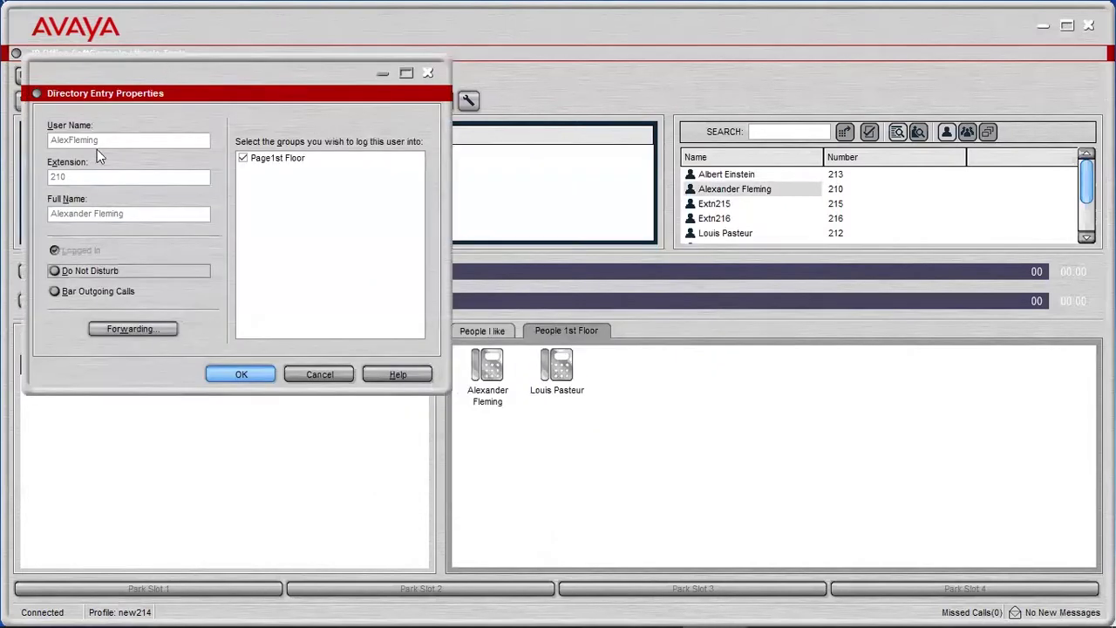
pyautogui.click(68, 272)
pyautogui.click(228, 375)
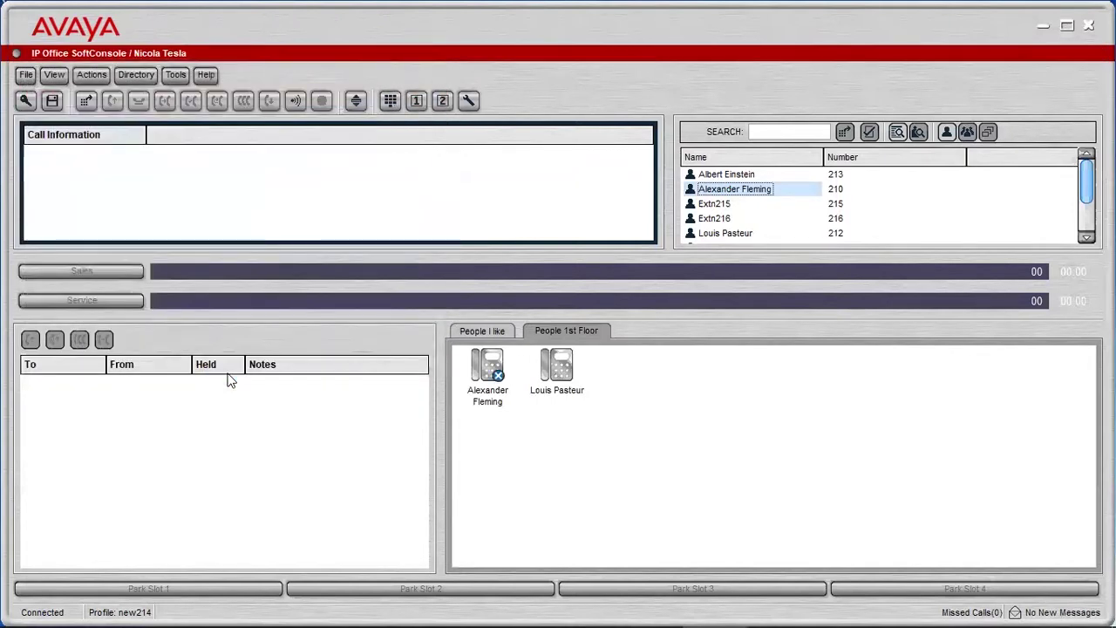
pyautogui.moveTo(492, 379)
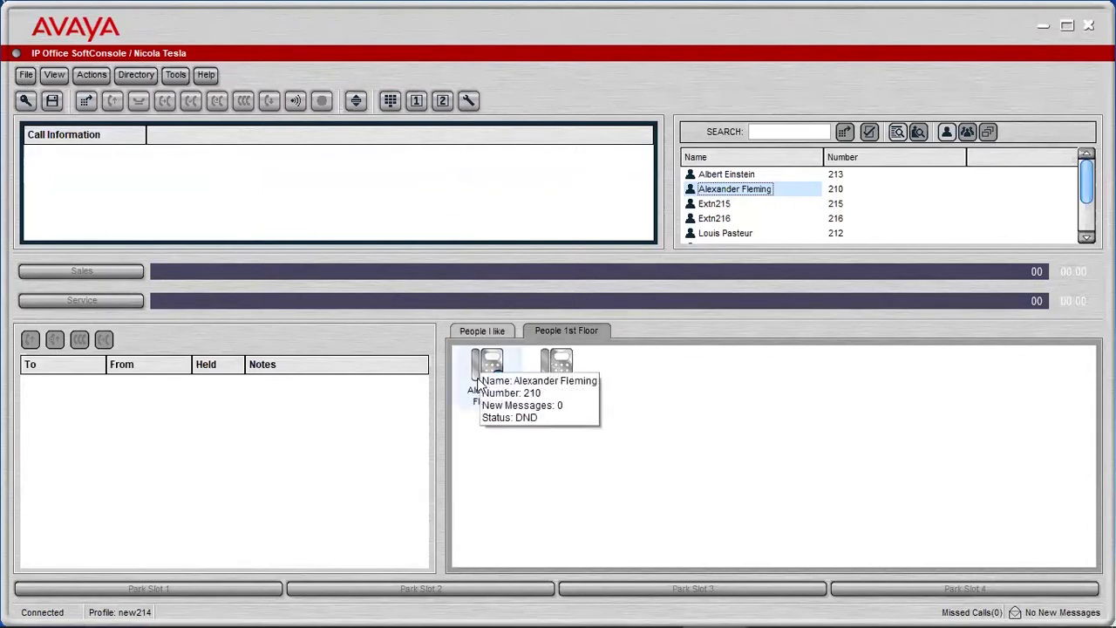
# In Alexander Fleming's directory entry properties, toggle Bar Outgoing Calls on and off, and disable Do Not Disturb
pyautogui.rightClick(698, 192)
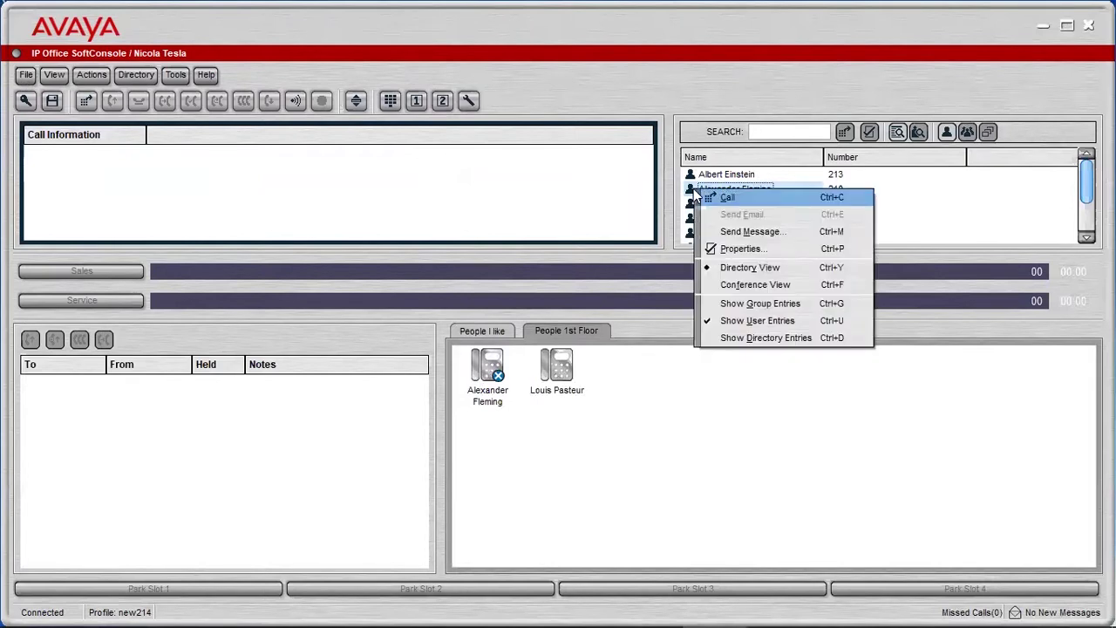
pyautogui.click(729, 251)
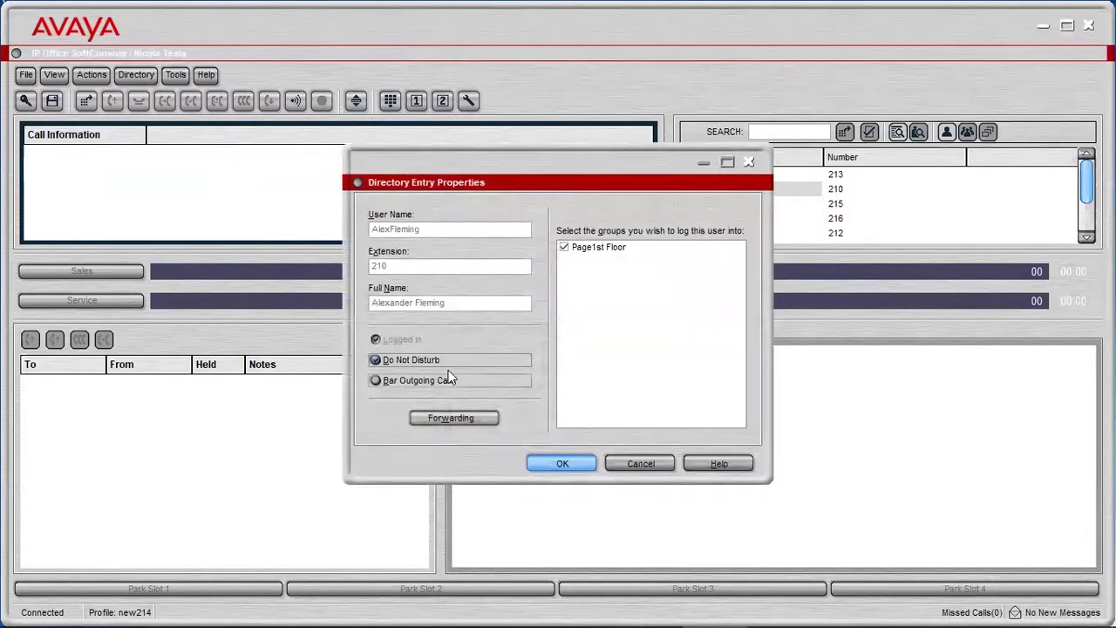
pyautogui.click(379, 378)
pyautogui.click(392, 382)
pyautogui.click(396, 360)
# Enable Forward Unconditional to 214 for Alexander Fleming, save both dialogs, and check the forwarding status in the People 1st Floor group
pyautogui.click(463, 420)
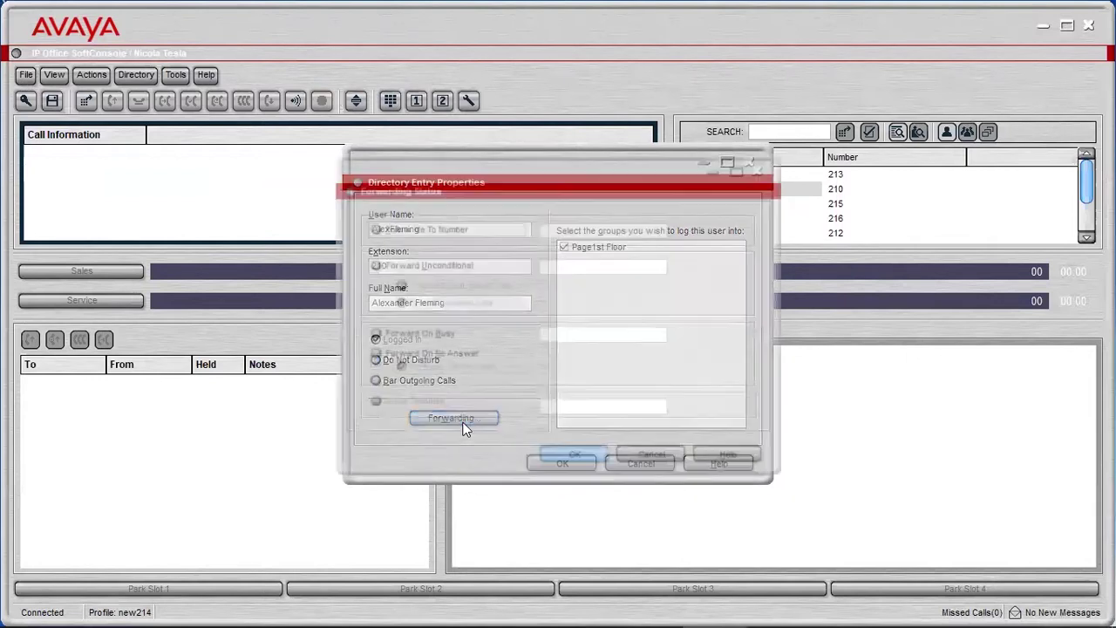
pyautogui.moveTo(444, 158); pyautogui.dragTo(203, 67)
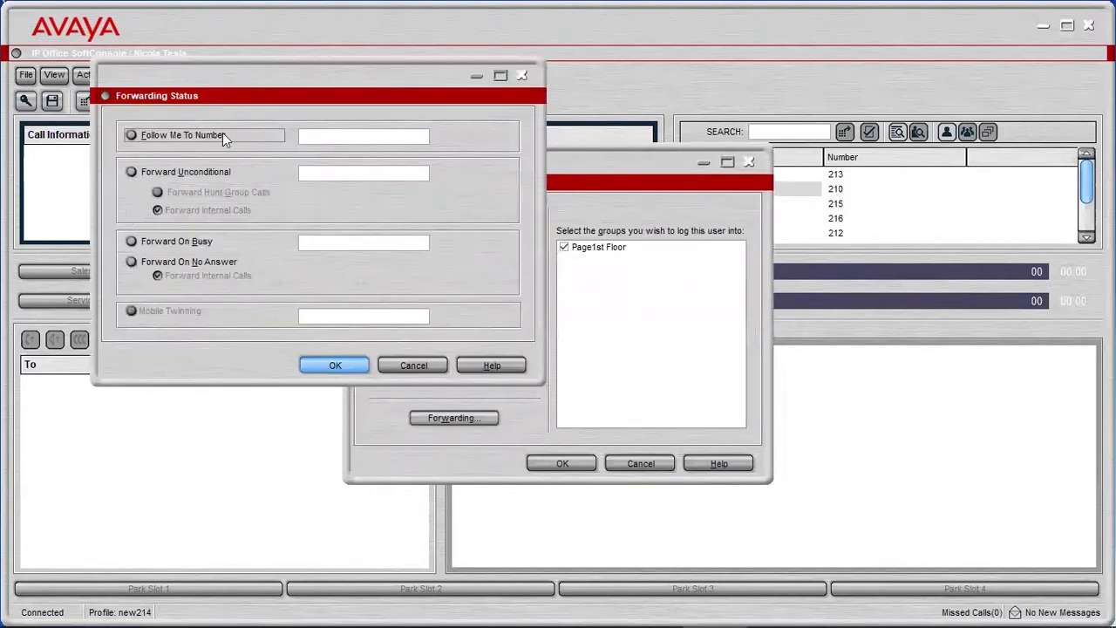
pyautogui.click(133, 172)
pyautogui.click(314, 179)
pyautogui.write('214')
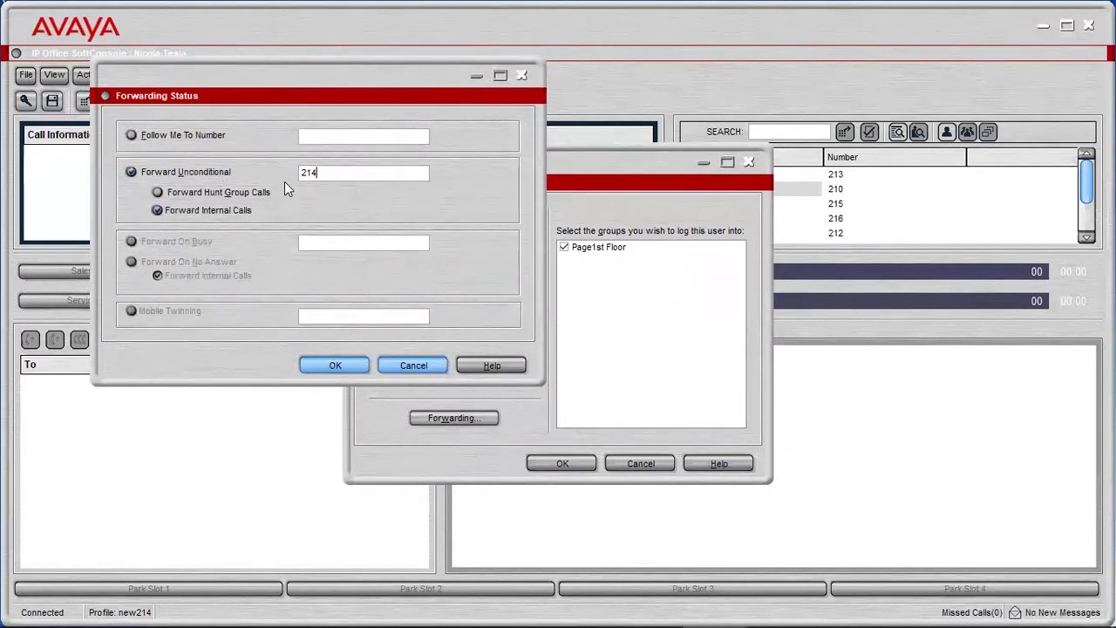
pyautogui.click(340, 364)
pyautogui.click(565, 464)
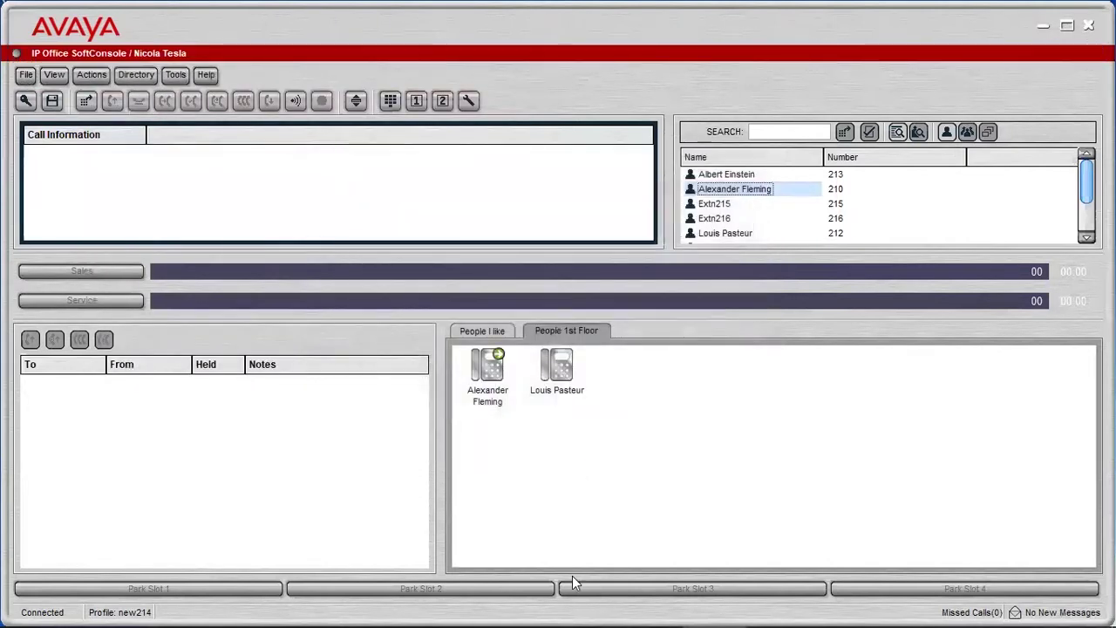
pyautogui.moveTo(505, 362)
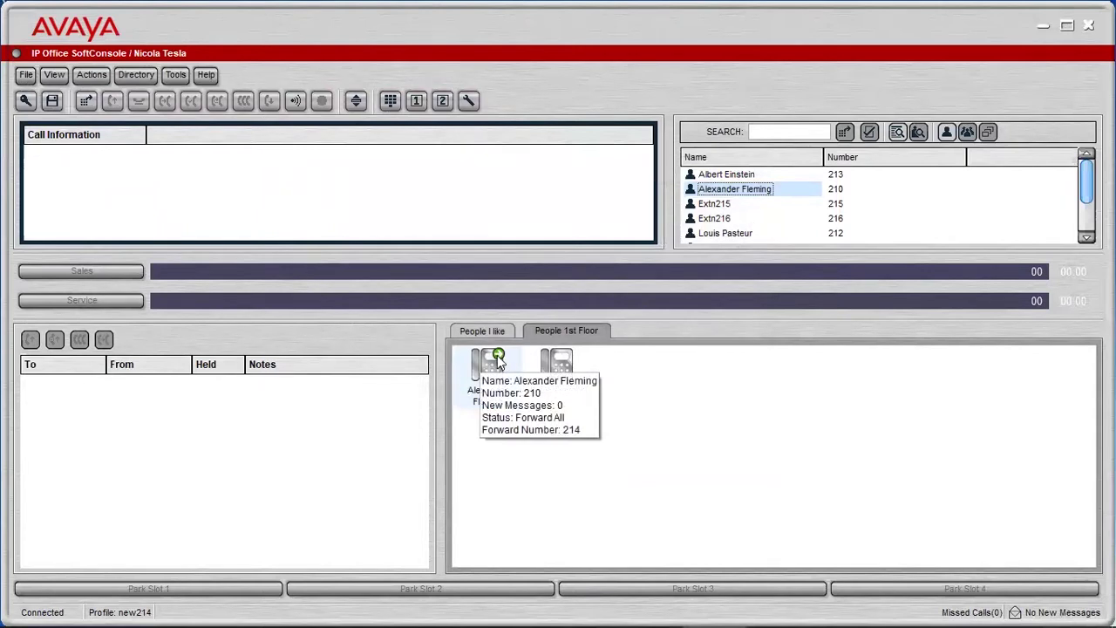
# Turn off Forward Unconditional for Alexander Fleming and save the directory entry properties
pyautogui.rightClick(722, 190)
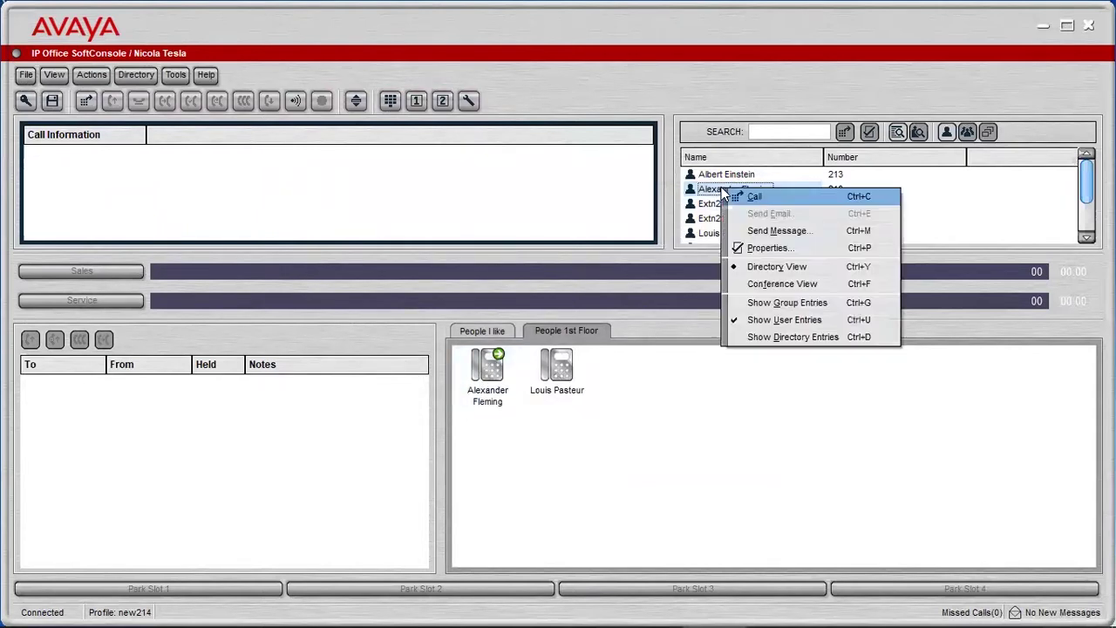
pyautogui.click(752, 252)
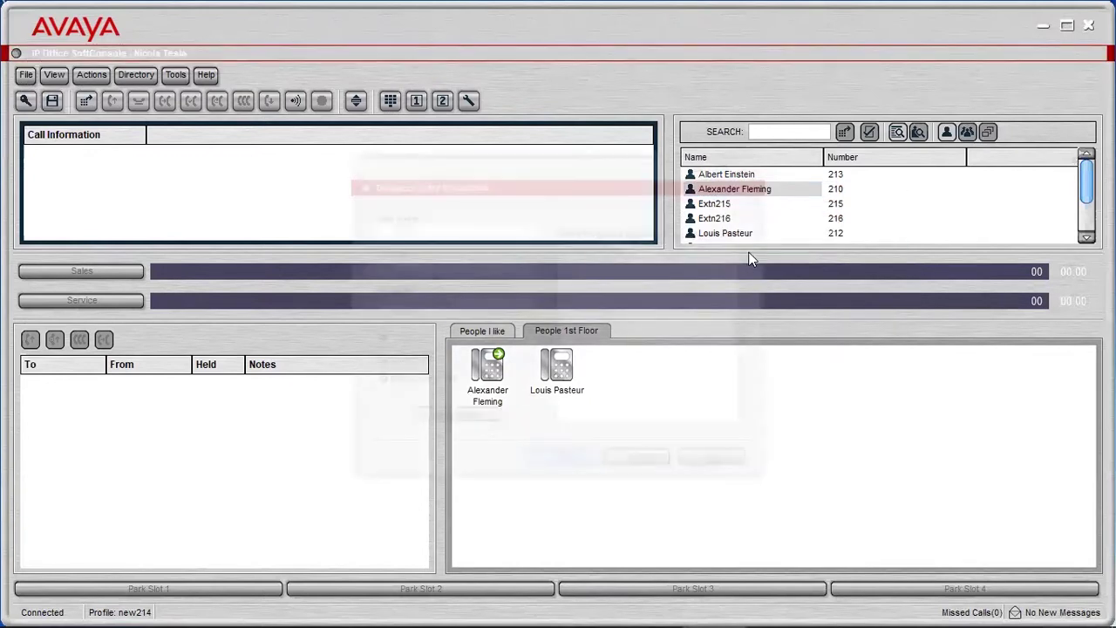
pyautogui.click(486, 419)
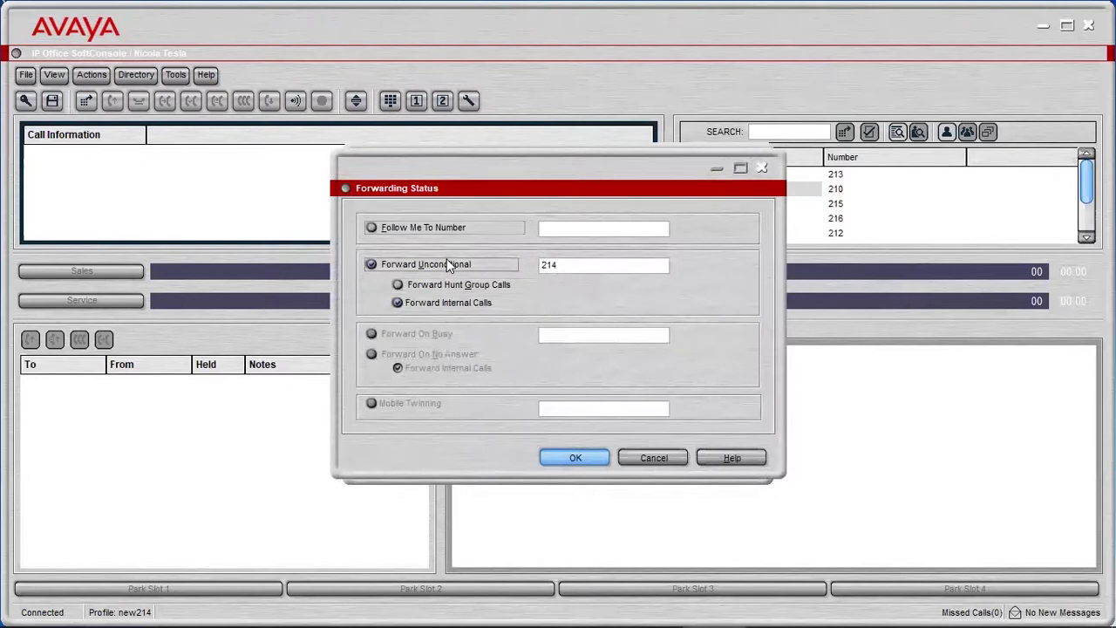
pyautogui.click(580, 458)
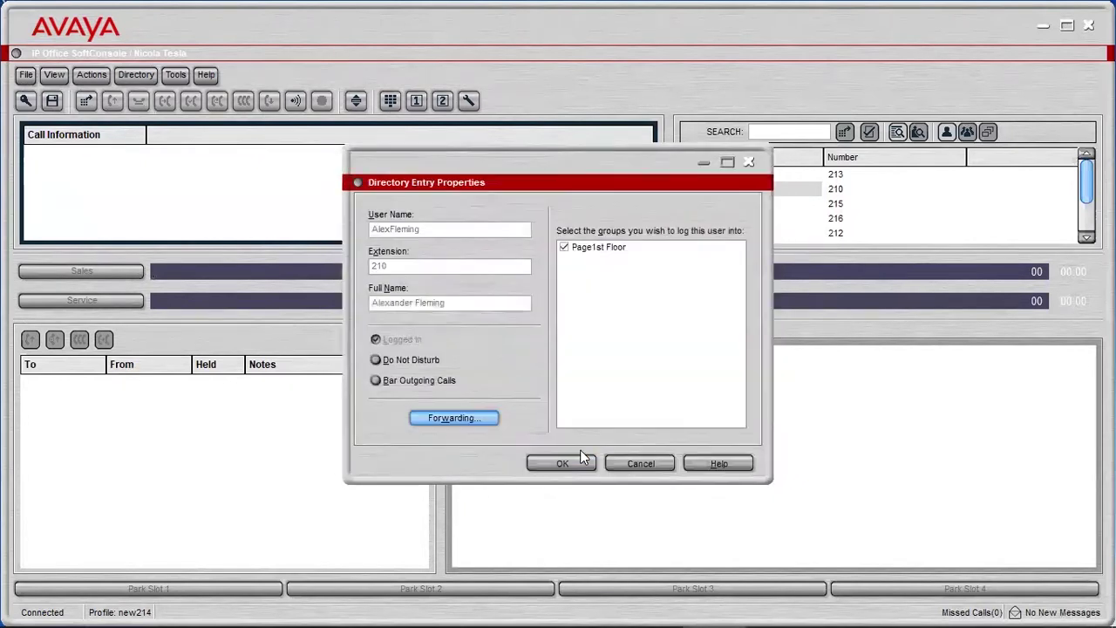
pyautogui.click(572, 460)
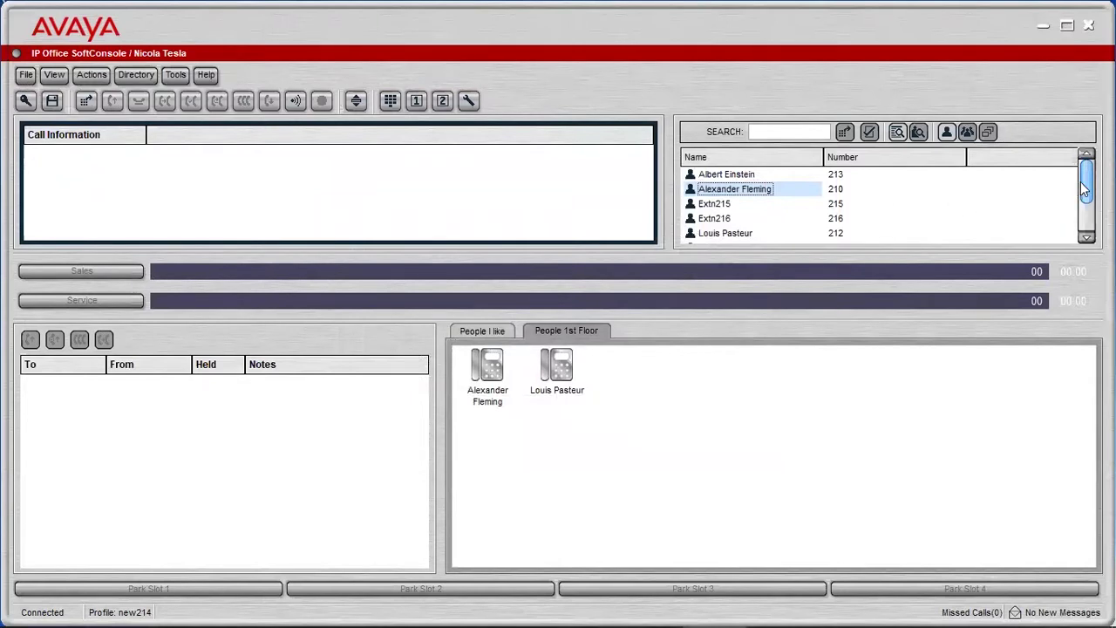
# Extend the directory and call information area downward until all directory entries fit, and readjust its lower boundary upward
pyautogui.moveTo(1086, 188)
pyautogui.mouseDown()
pyautogui.moveTo(1086, 218)
pyautogui.moveTo(1086, 186)
pyautogui.mouseUp()
pyautogui.moveTo(1002, 250); pyautogui.dragTo(1000, 359)
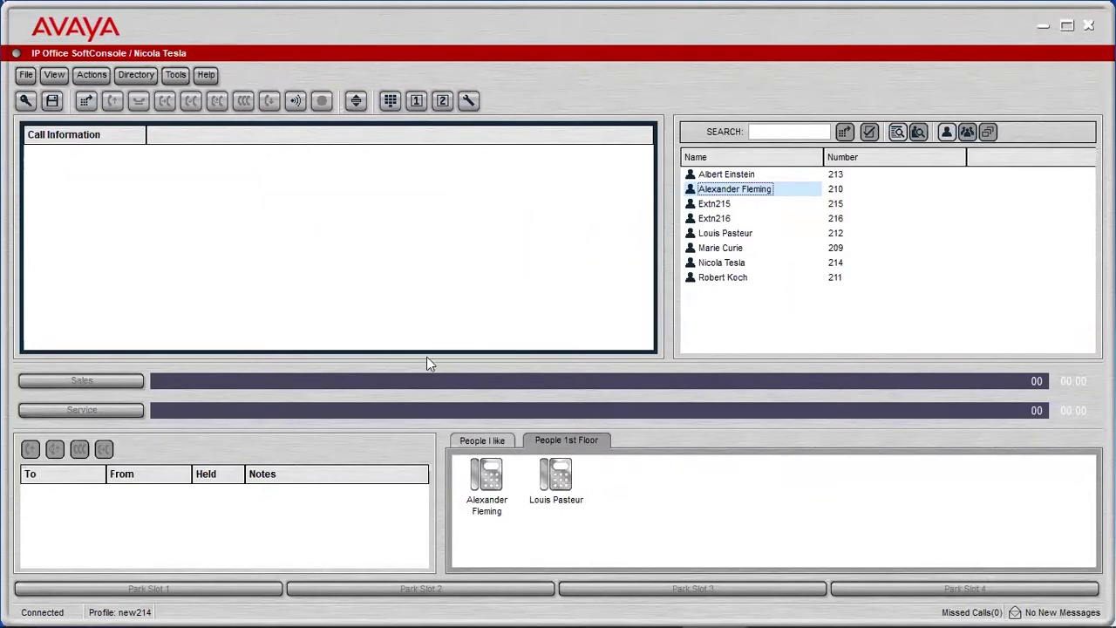
pyautogui.moveTo(424, 356); pyautogui.dragTo(416, 306)
pyautogui.click(314, 253)
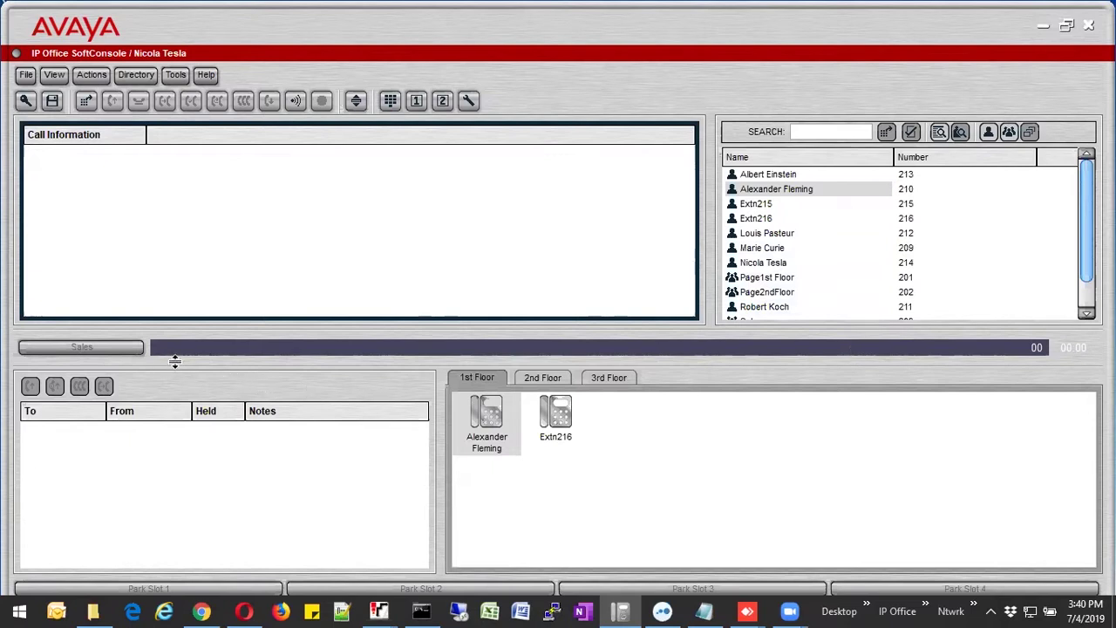
# Answer the two calls waiting in the Sales queue one after the other, ending each call once connected
pyautogui.moveTo(179, 352)
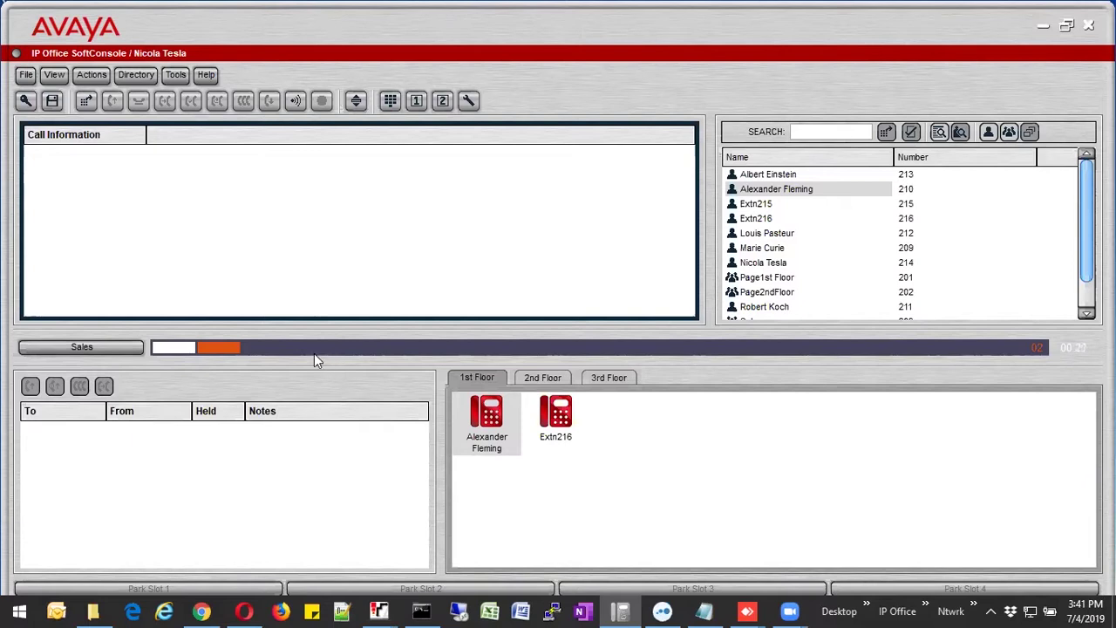
pyautogui.moveTo(224, 357)
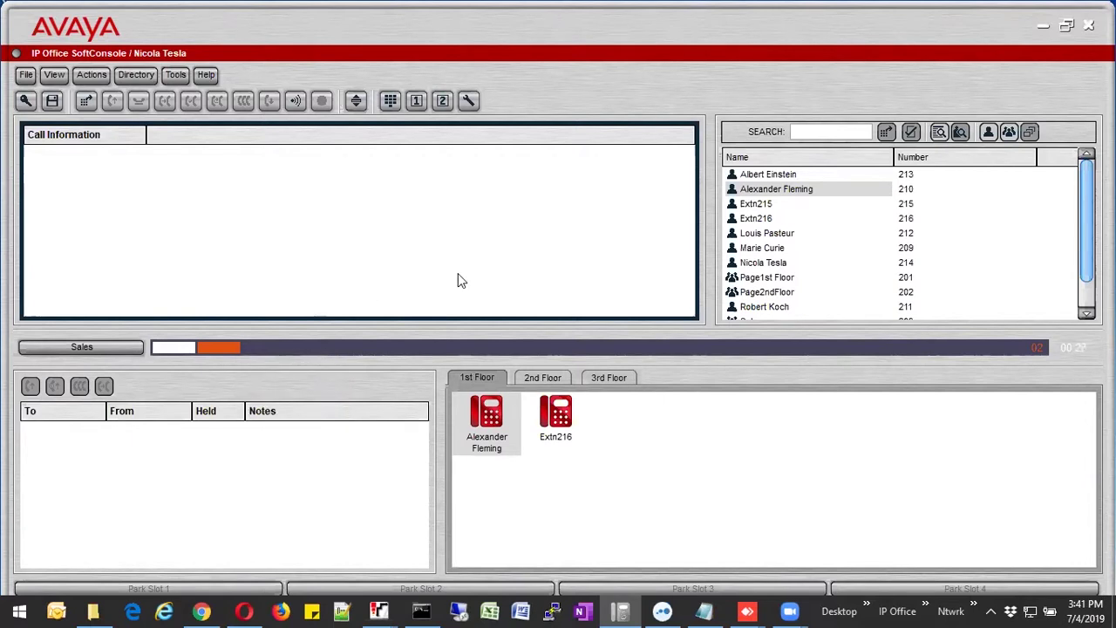
pyautogui.click(77, 348)
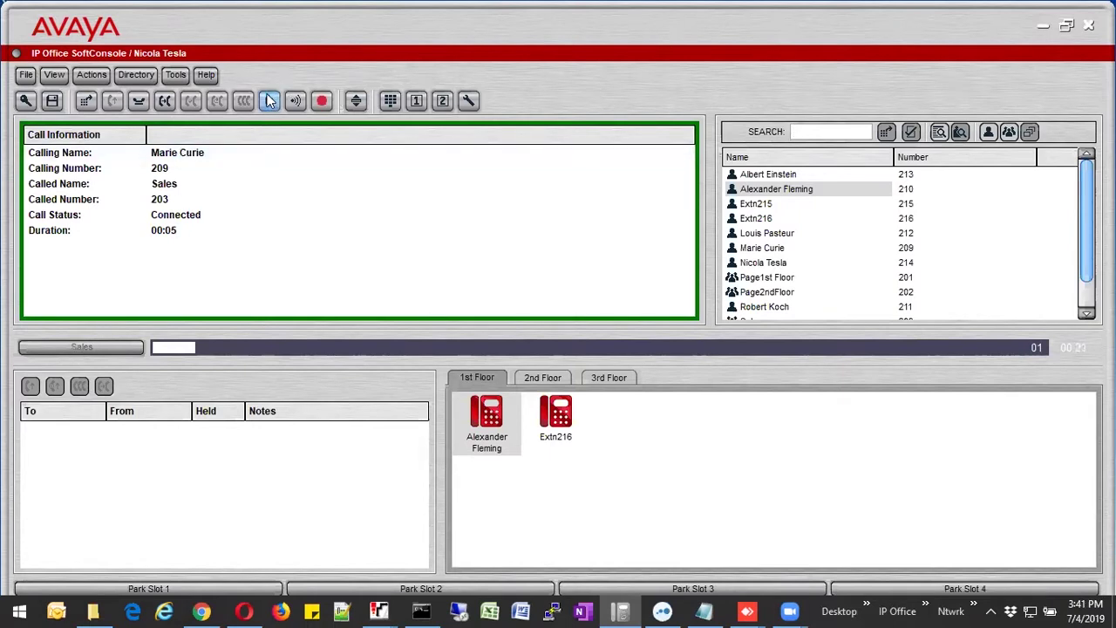
pyautogui.click(269, 101)
pyautogui.click(91, 346)
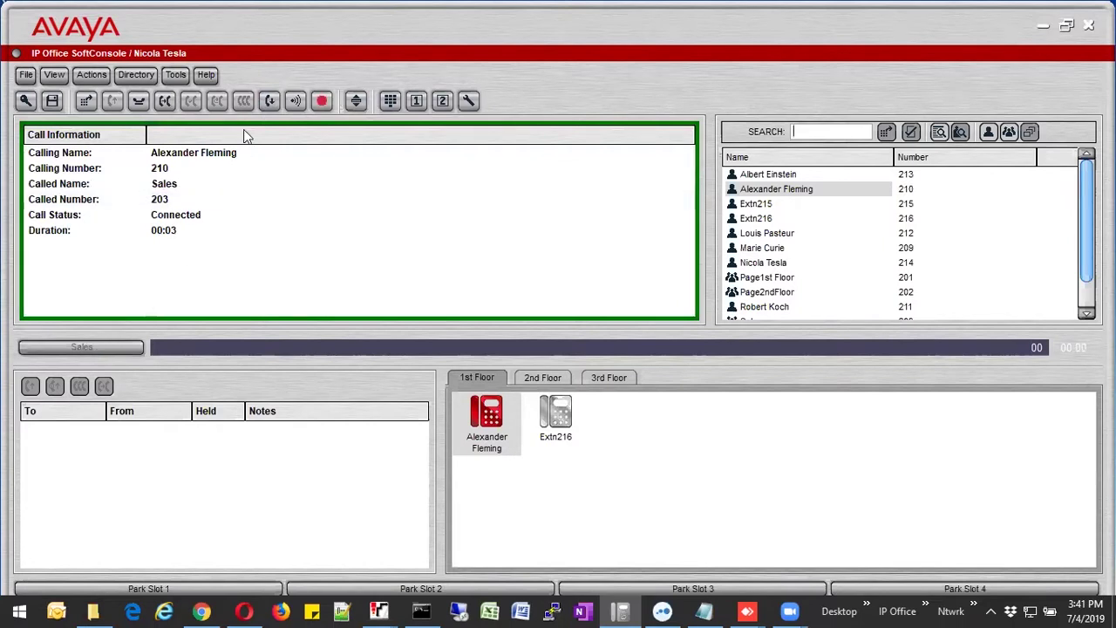
pyautogui.click(270, 101)
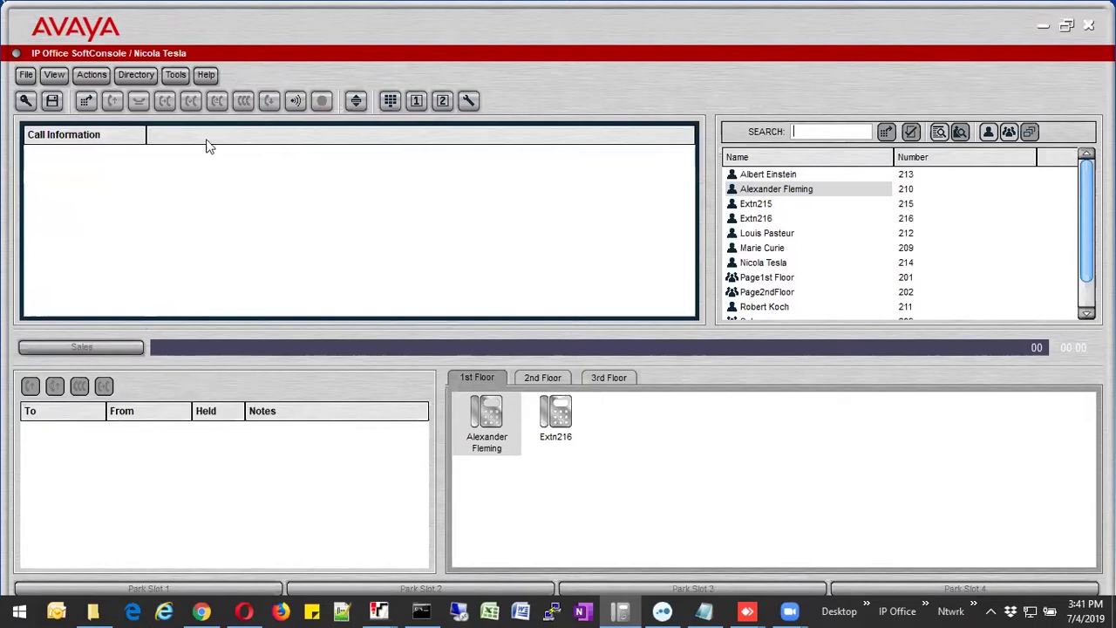
# Review the Sales queue's alarm settings for number of calls and longest waiting time in the Queue Mode preferences, and close the preferences
pyautogui.click(469, 99)
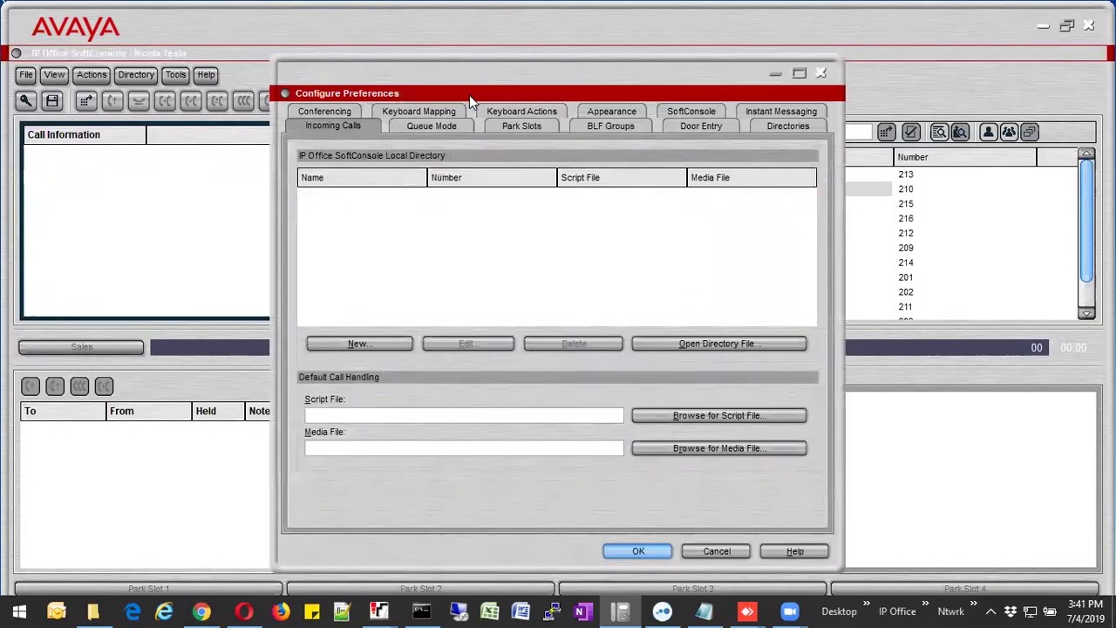
pyautogui.click(443, 125)
pyautogui.click(427, 180)
pyautogui.doubleClick(427, 180)
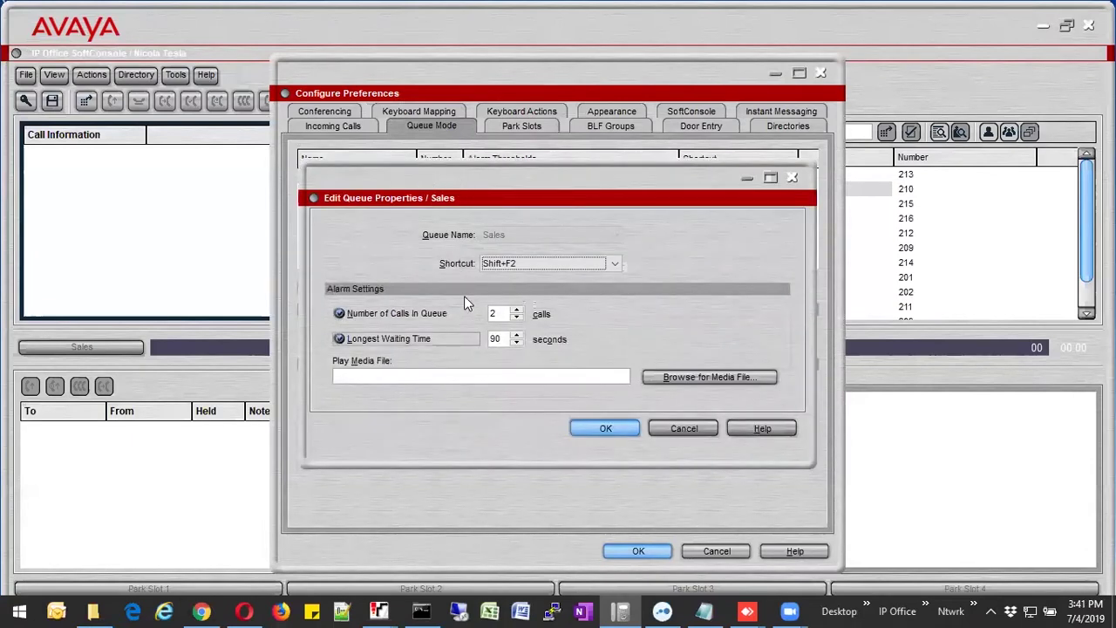
pyautogui.doubleClick(493, 313)
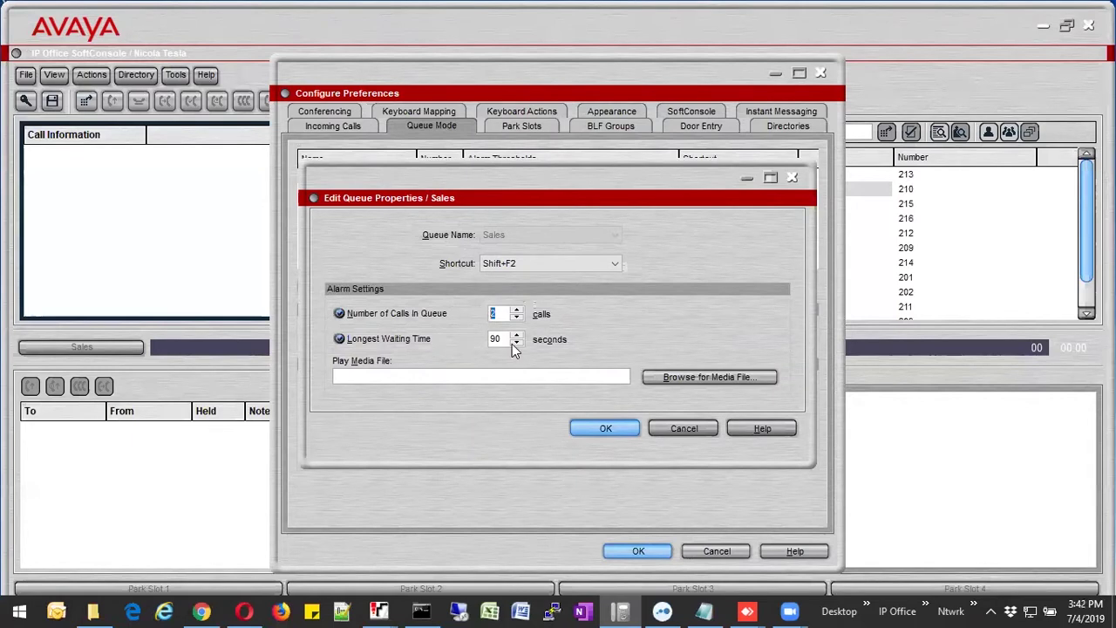
pyautogui.write('12')
pyautogui.click(610, 427)
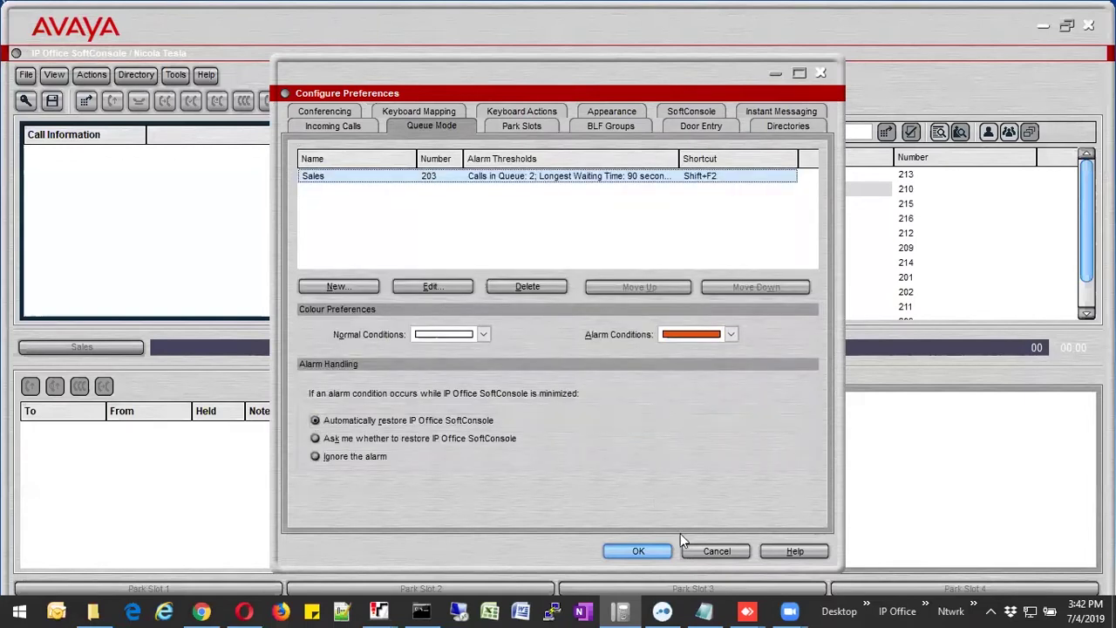
pyautogui.click(638, 551)
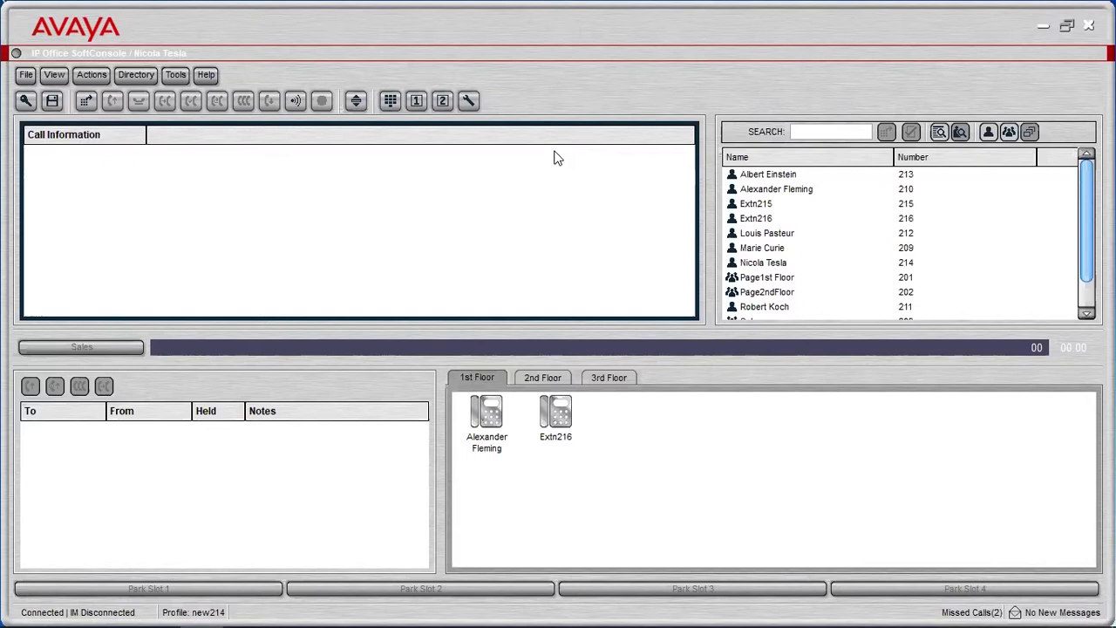
# Answer the incoming call from Marie Curie and try moving it onto Alexander Fleming's BLF icon
pyautogui.click(458, 155)
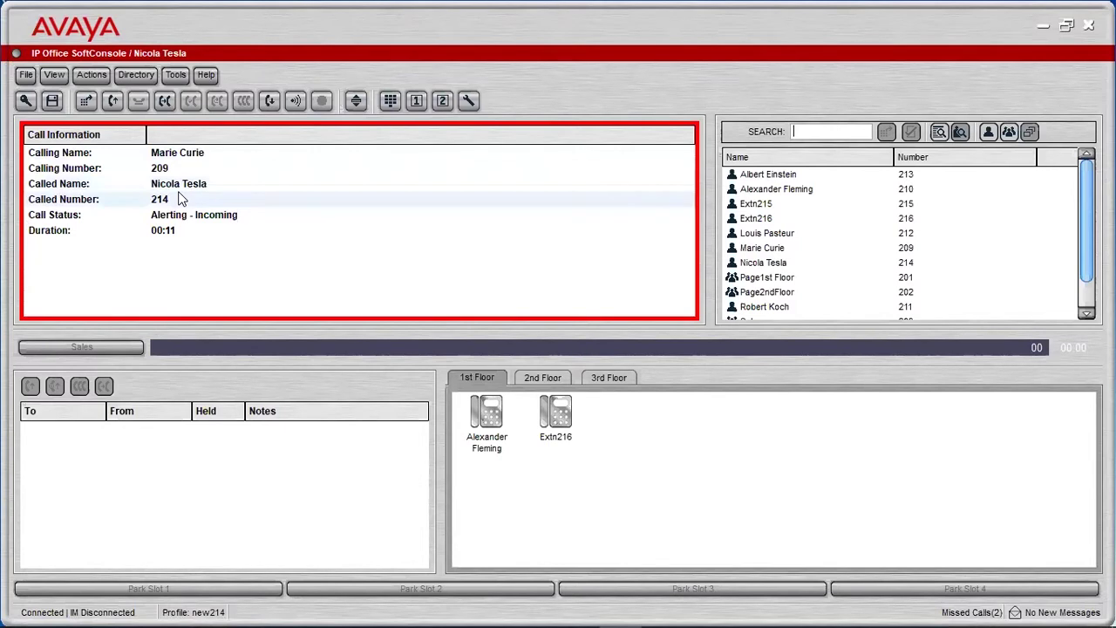
pyautogui.click(108, 103)
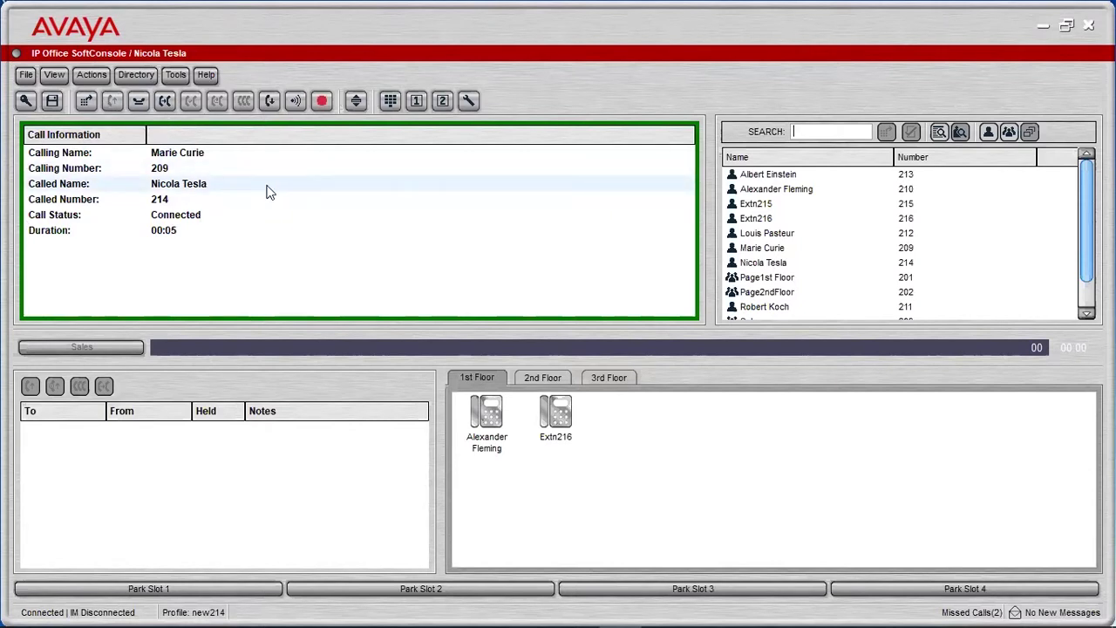
pyautogui.click(181, 185)
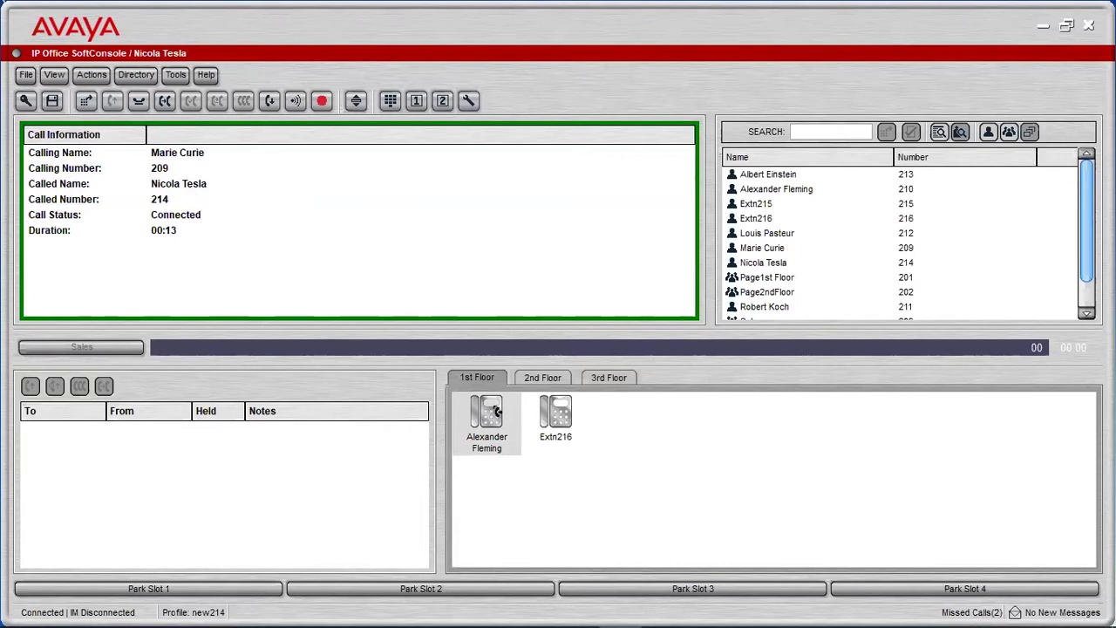
pyautogui.moveTo(496, 411); pyautogui.dragTo(773, 203)
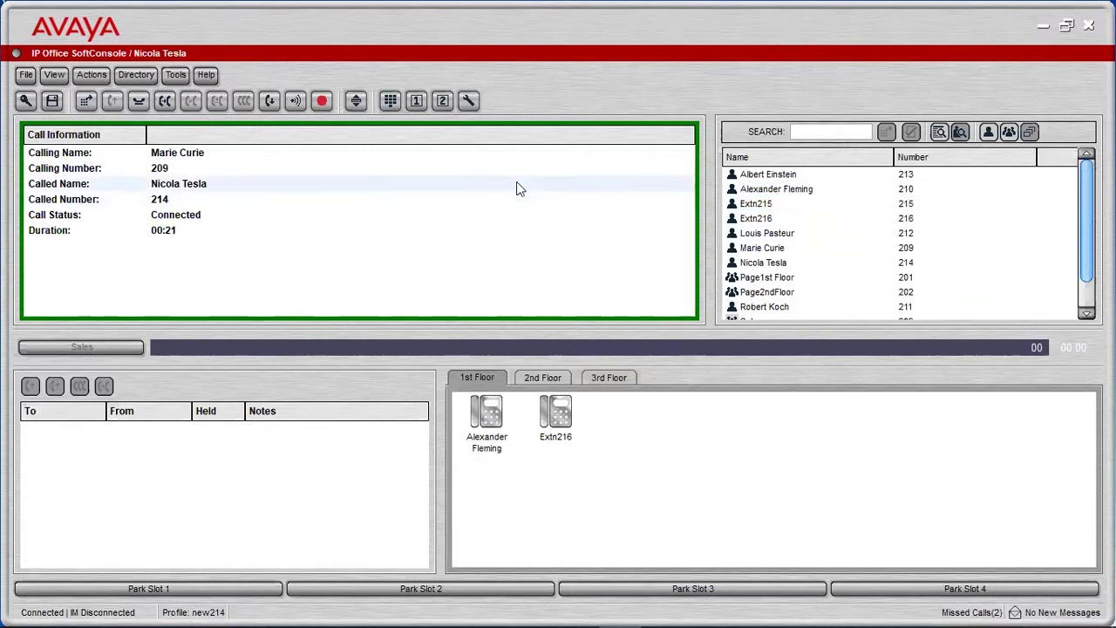
# Search the directory for "ale", select Alexander Fleming and transfer the connected call to him
pyautogui.click(813, 130)
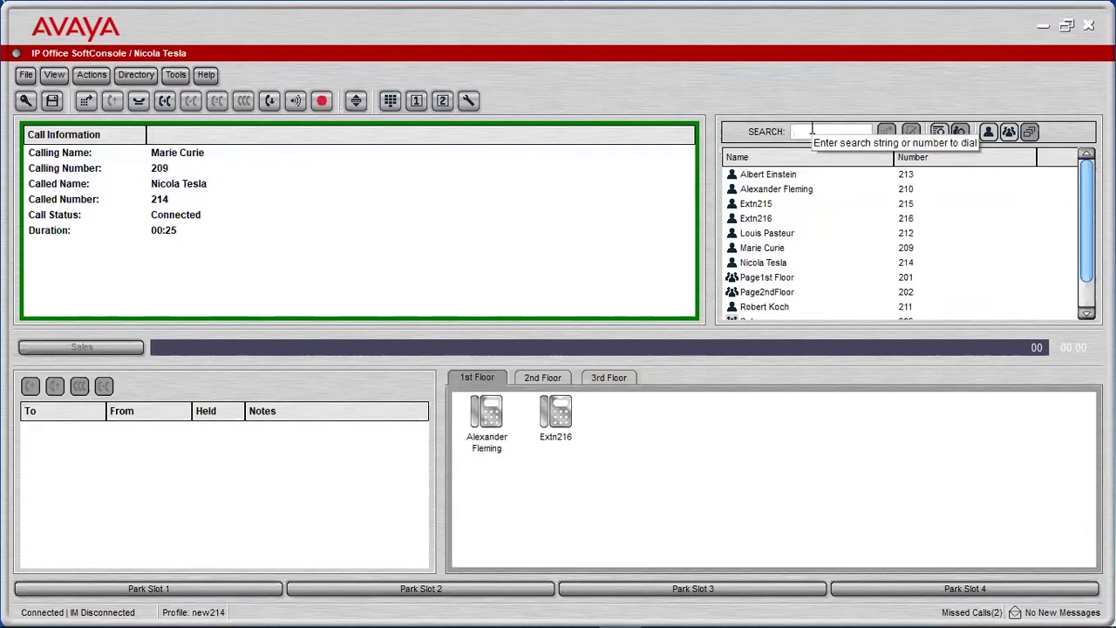
pyautogui.write('ale')
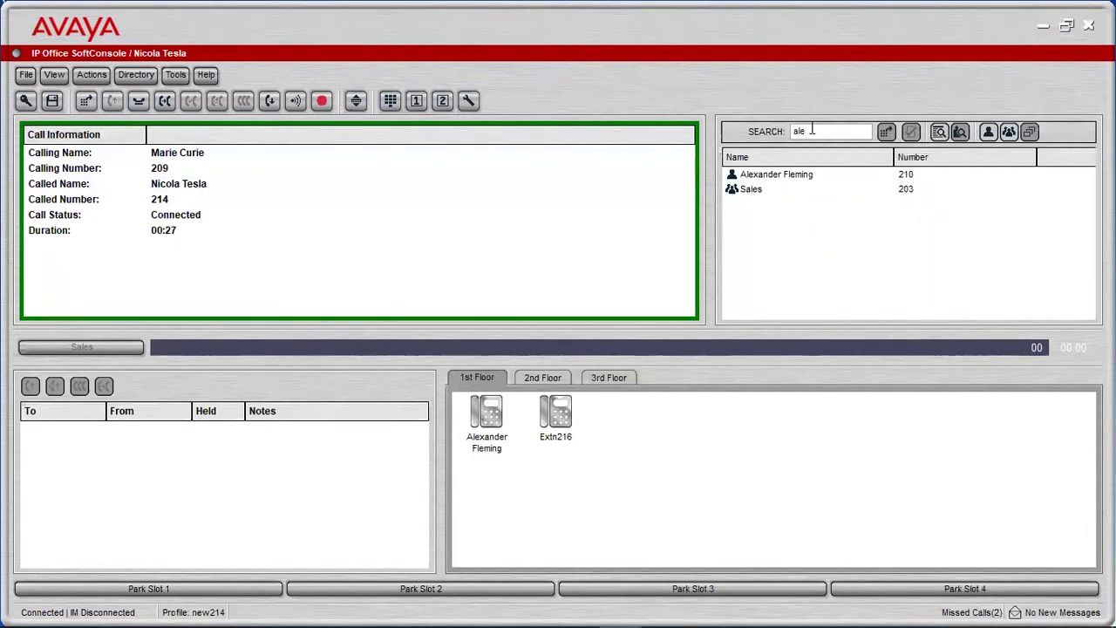
pyautogui.click(763, 175)
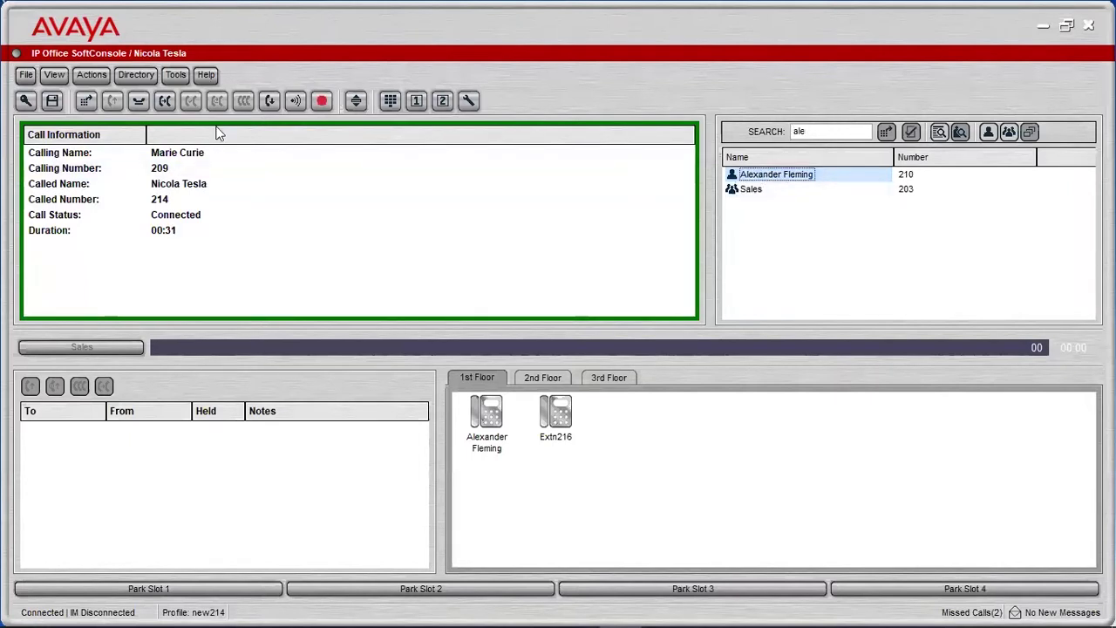
pyautogui.click(167, 103)
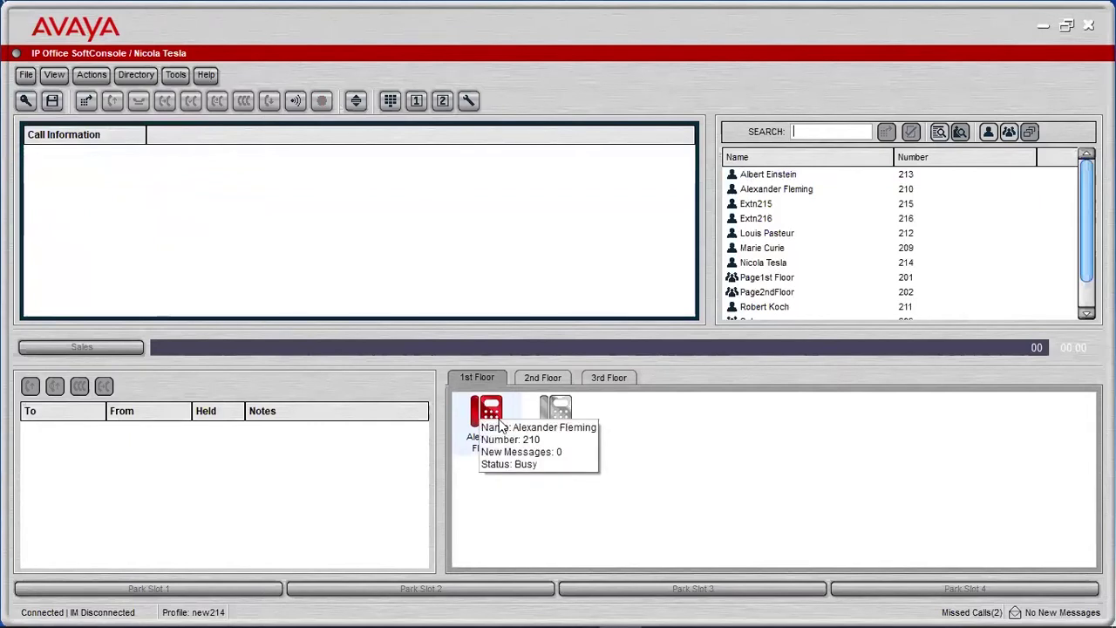
# Reclaim the call that was transferred to Alexander Fleming
pyautogui.click(82, 74)
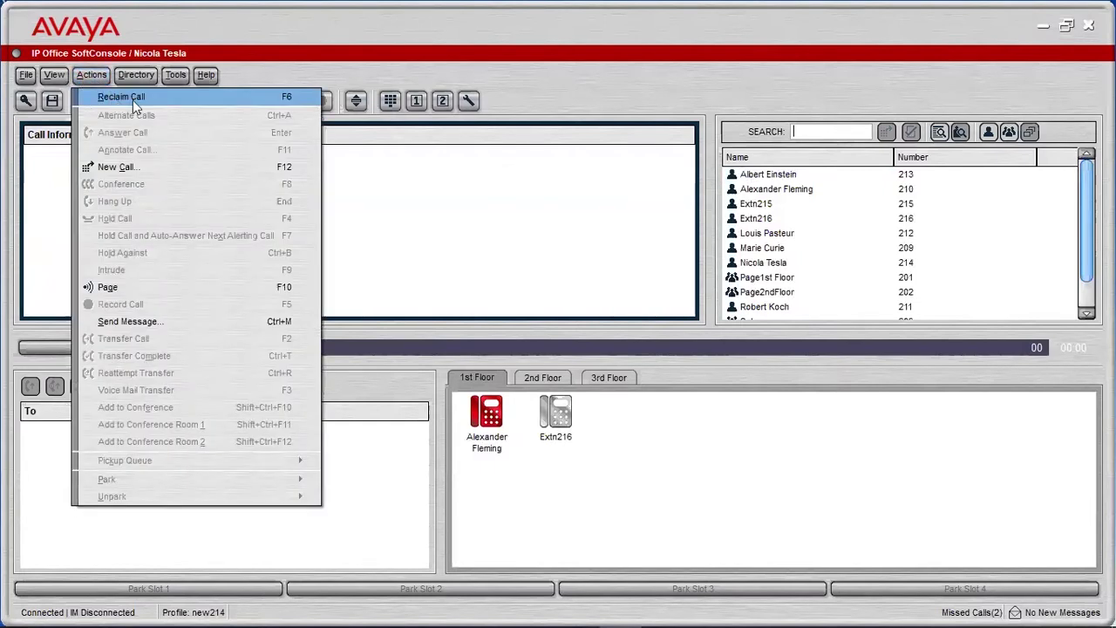
pyautogui.click(101, 96)
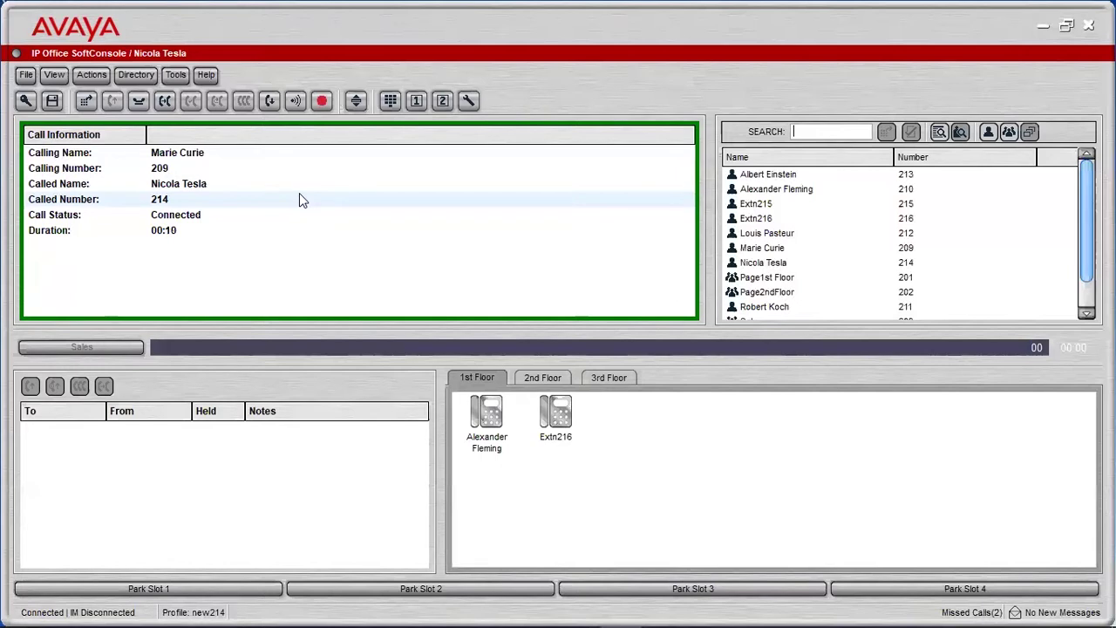
pyautogui.moveTo(166, 181); pyautogui.dragTo(749, 233)
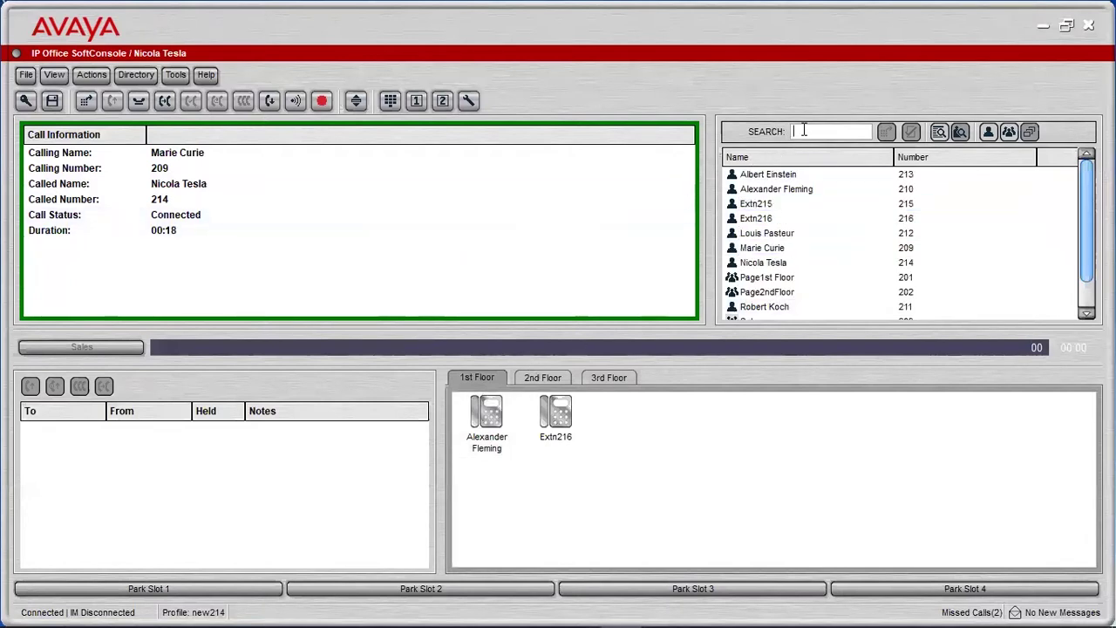
pyautogui.click(747, 189)
# Search the directory for "alex", transfer the connected call to the matching user, and reclaim it
pyautogui.click(807, 131)
pyautogui.write('alex')
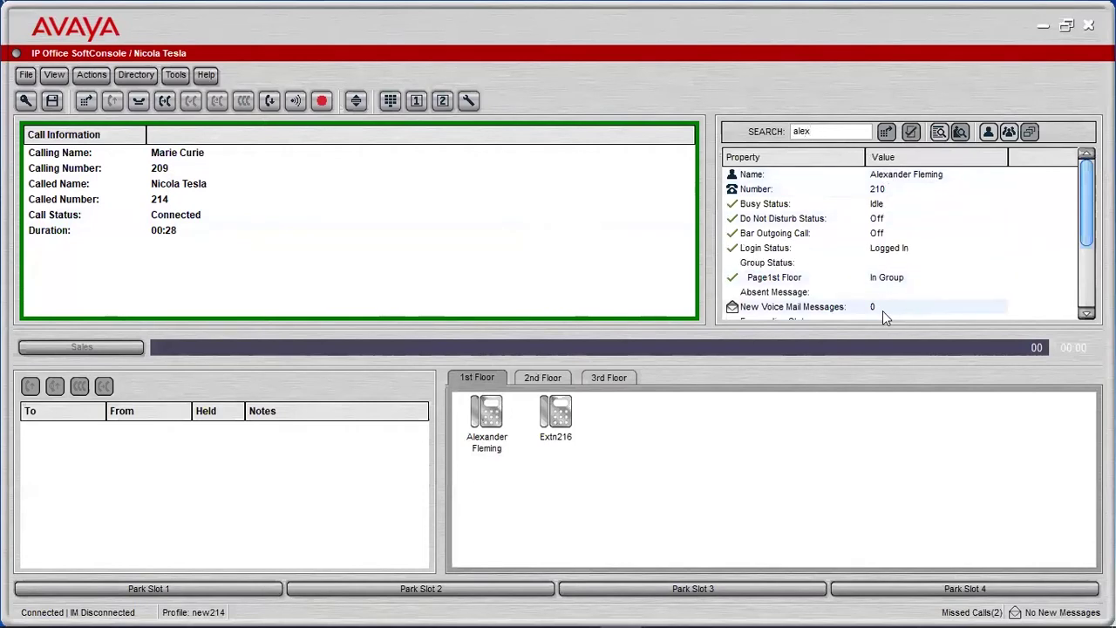
pyautogui.click(164, 103)
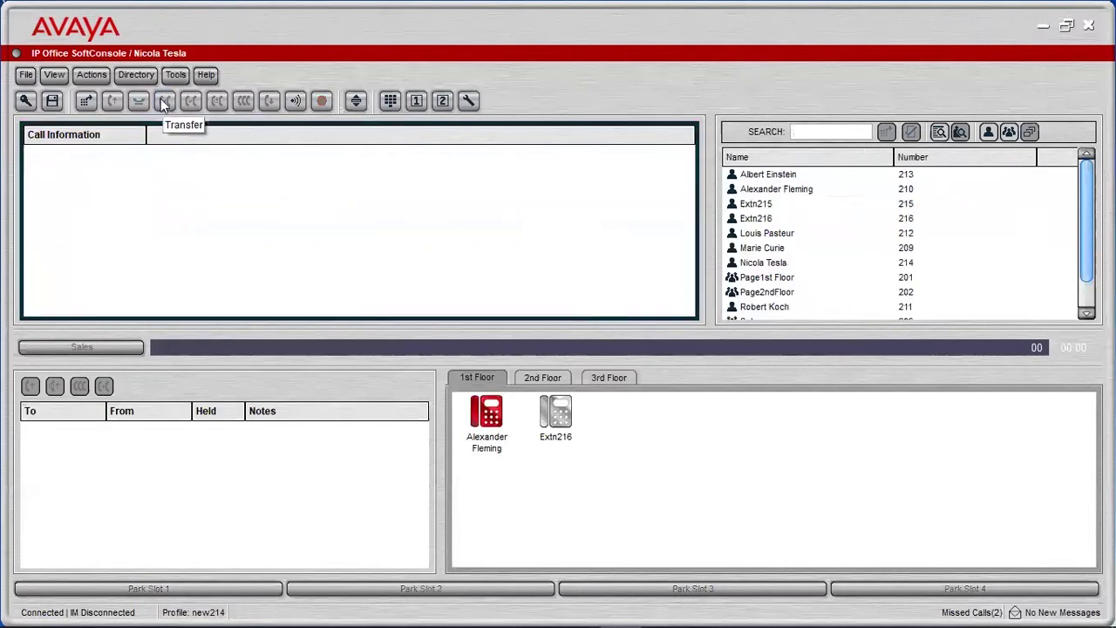
pyautogui.click(92, 75)
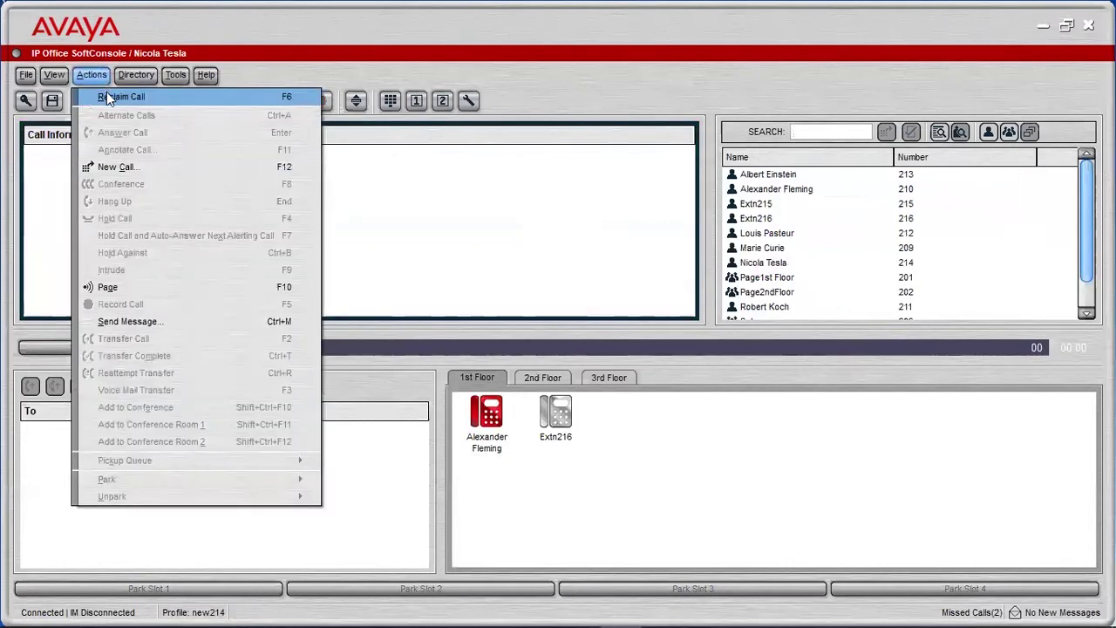
pyautogui.click(107, 91)
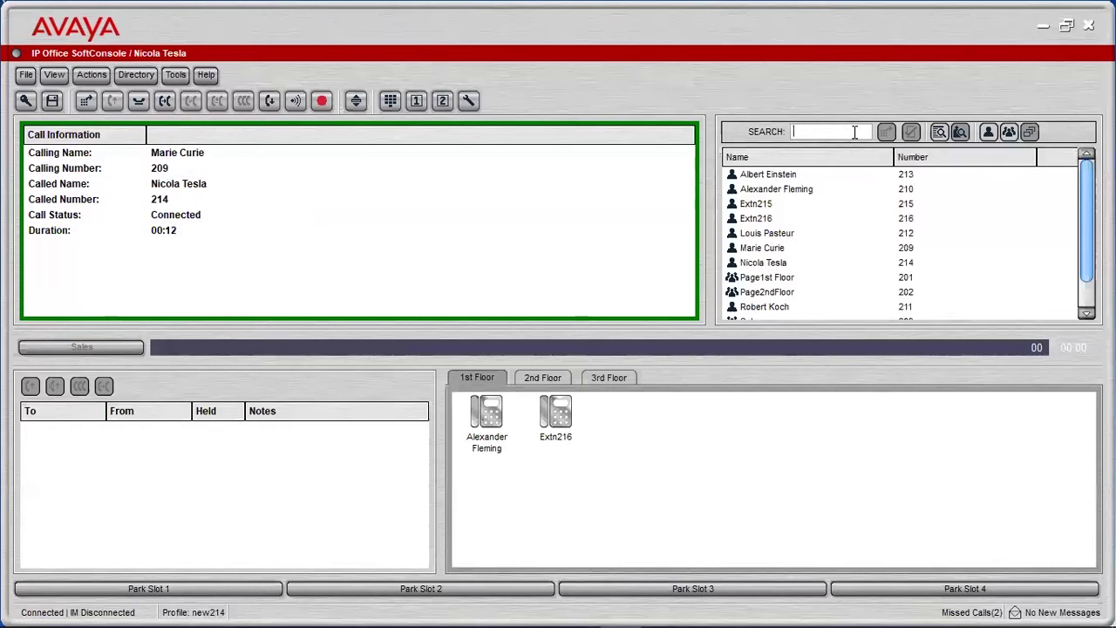
pyautogui.write('alex')
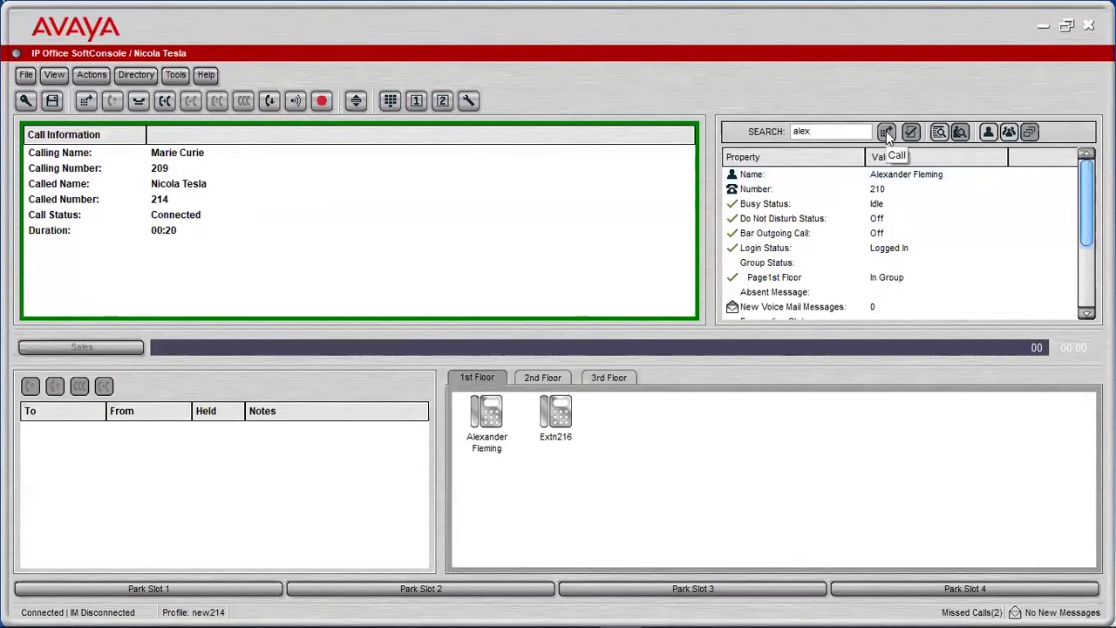
pyautogui.doubleClick(853, 131)
pyautogui.press('BackSpace')
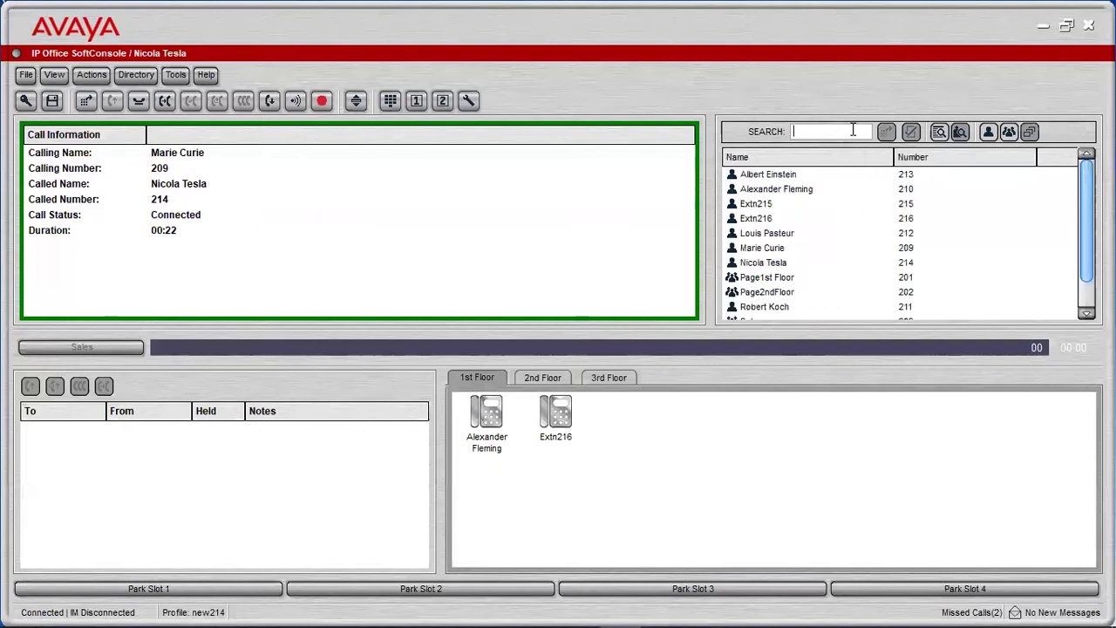
# Make a supervised transfer of Marie Curie's call by calling Alexander Fleming from the directory and completing the transfer, and reclaim the call
pyautogui.rightClick(765, 189)
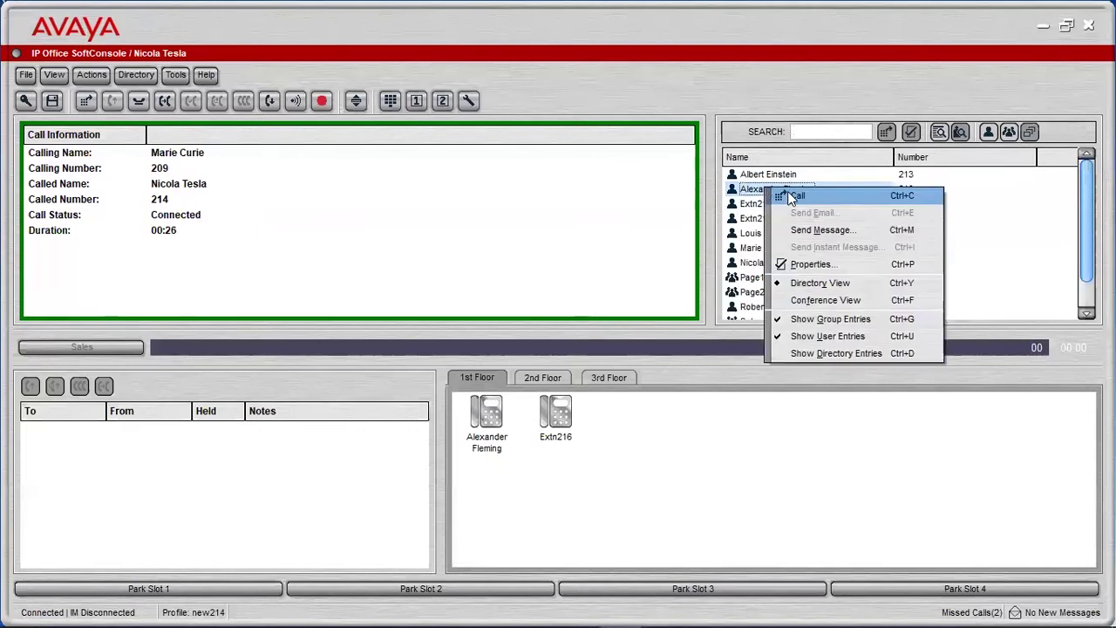
pyautogui.click(788, 194)
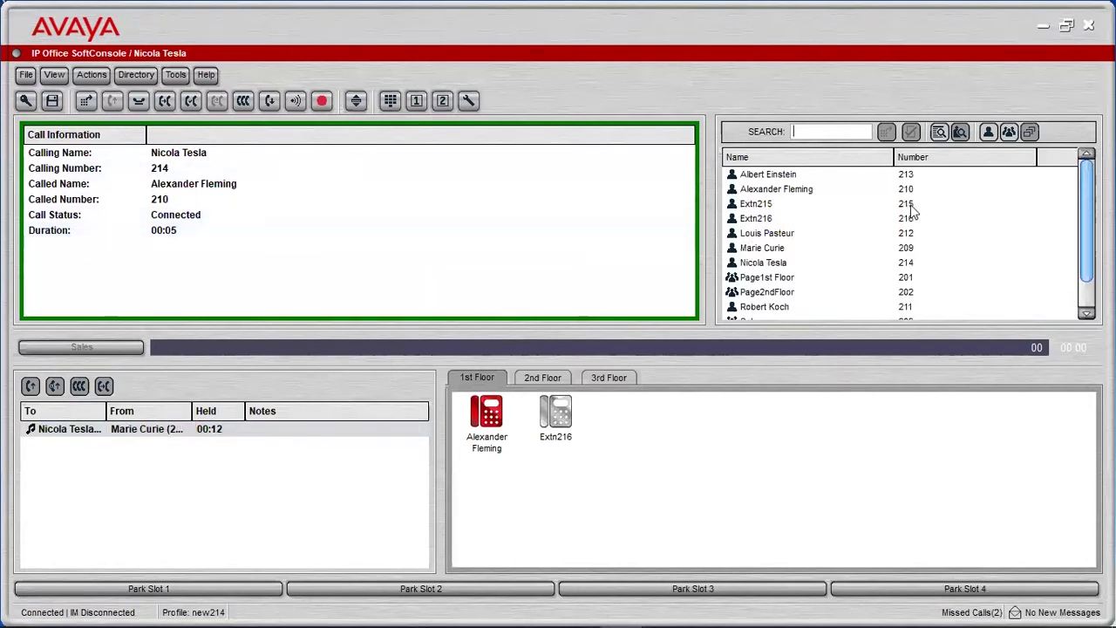
pyautogui.click(192, 102)
pyautogui.click(91, 77)
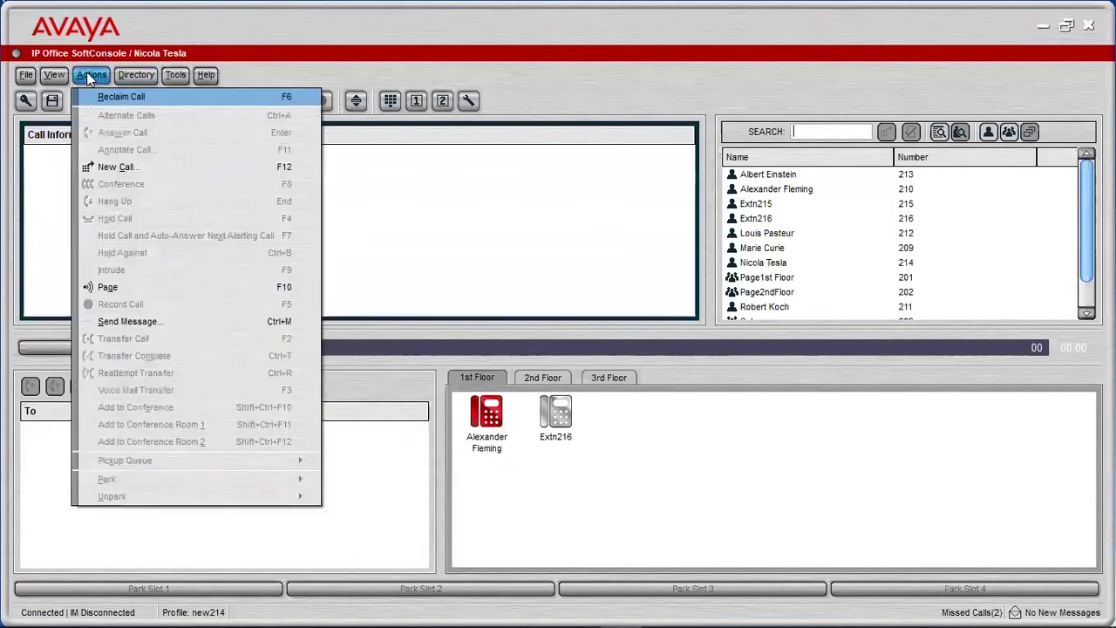
pyautogui.click(148, 95)
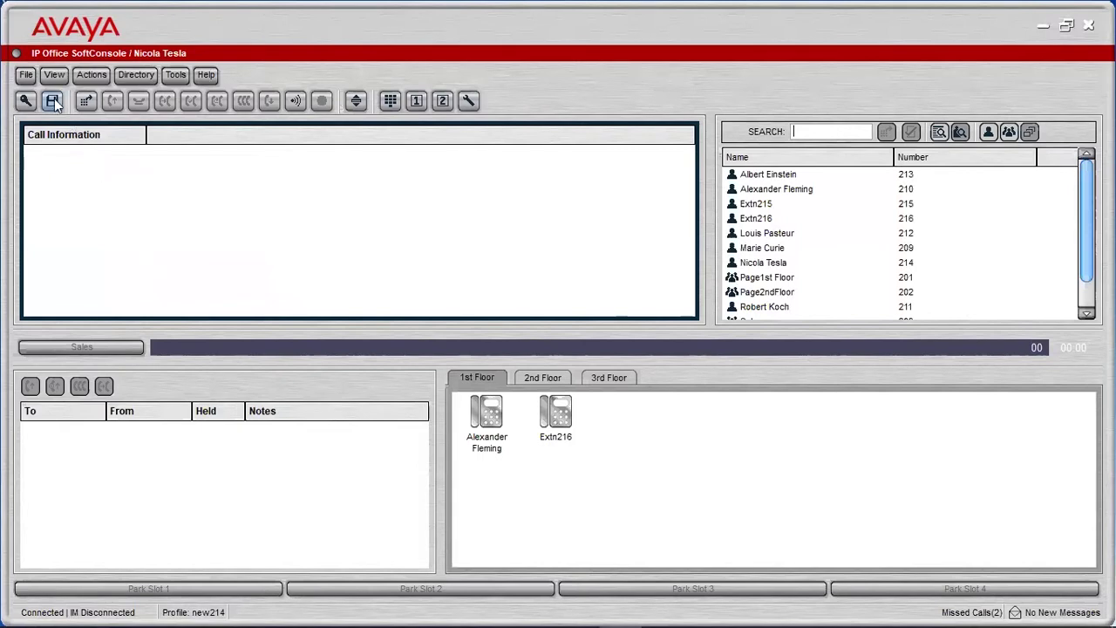
# Answer the new incoming call and annotate it with the call note "Call Urgent"
pyautogui.click(110, 100)
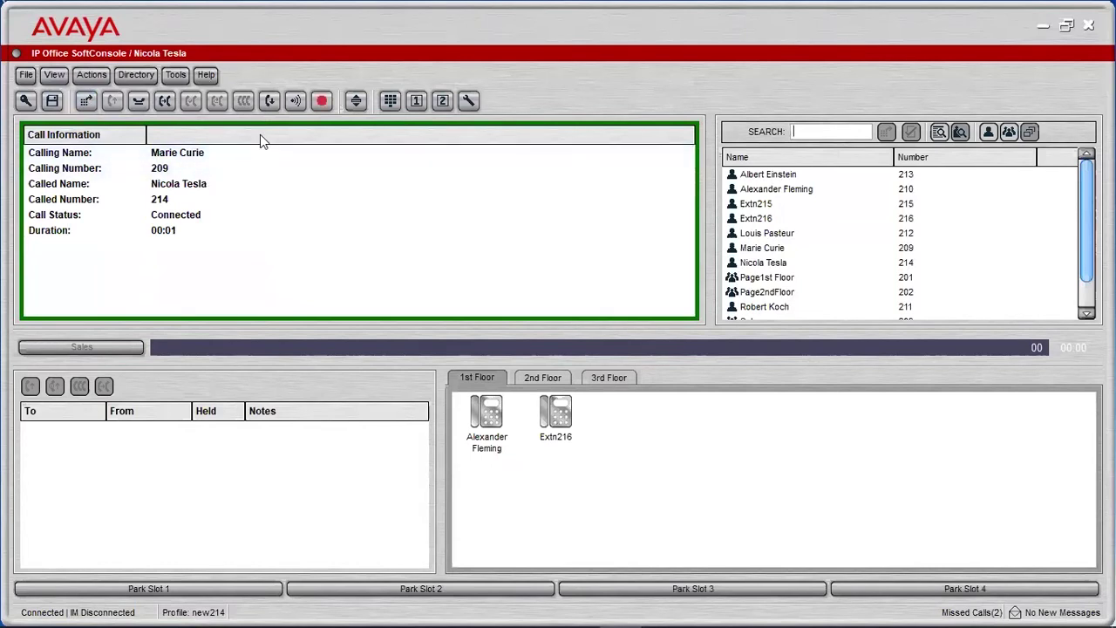
pyautogui.click(77, 75)
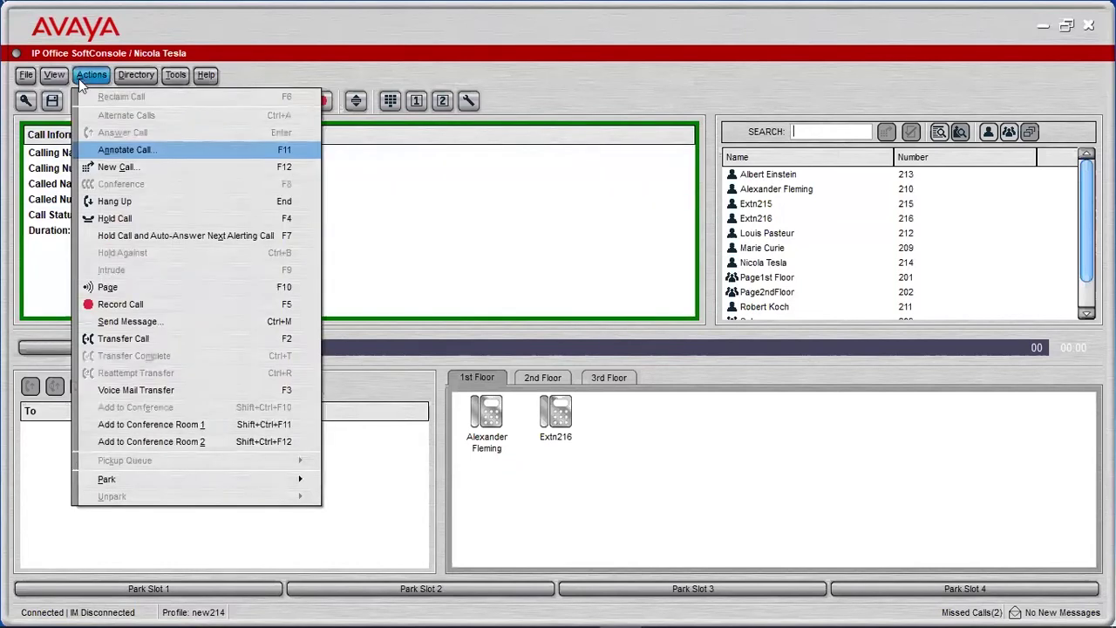
pyautogui.click(127, 154)
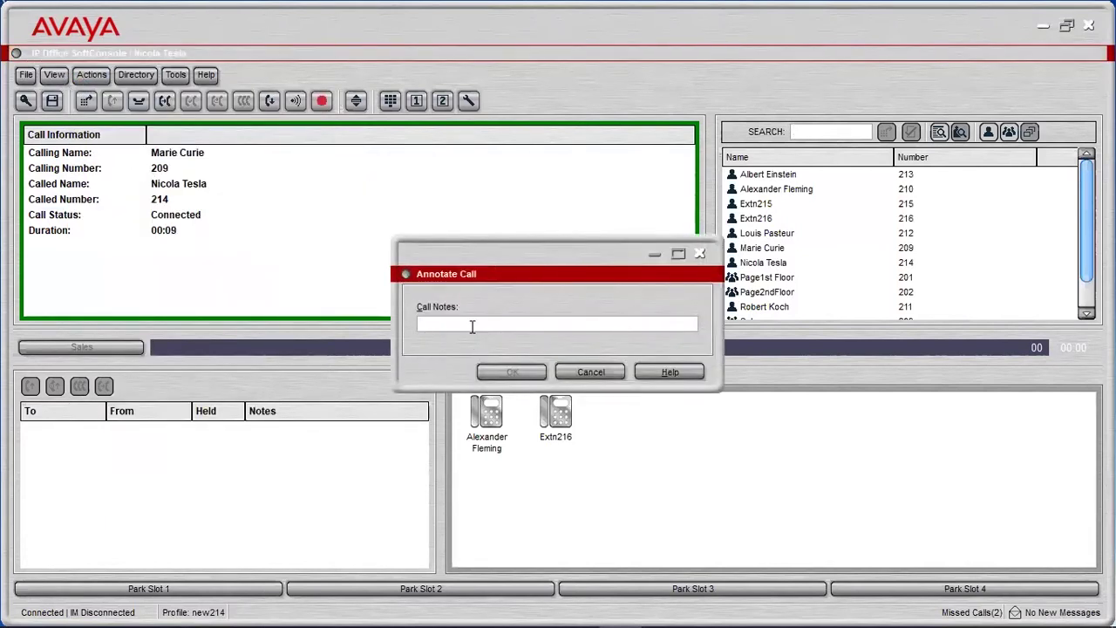
pyautogui.write('C')
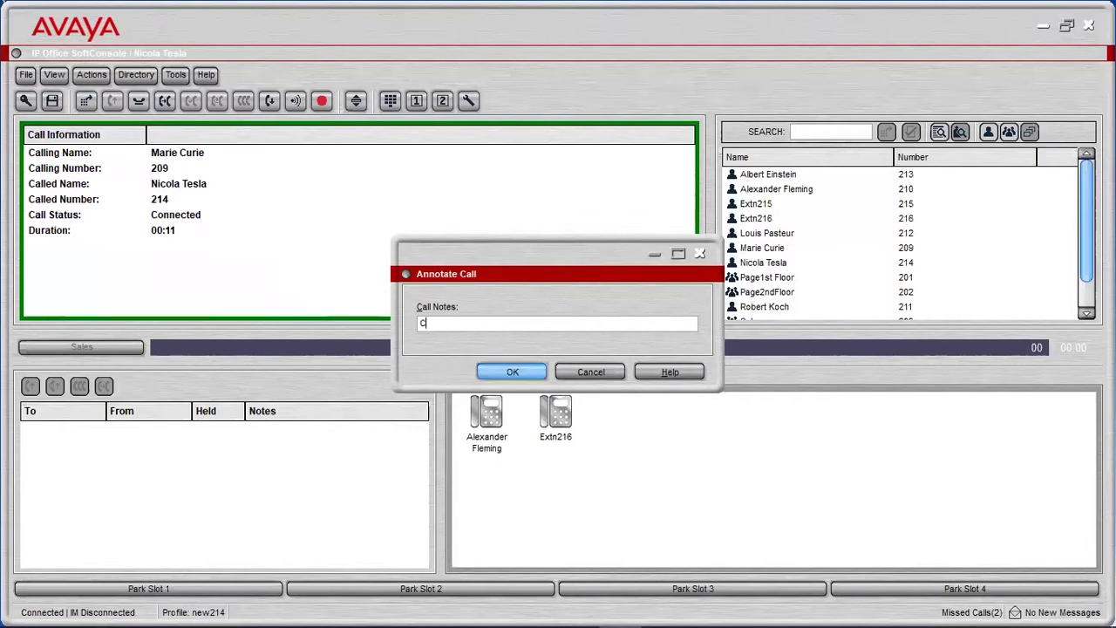
pyautogui.write('all Urgent')
pyautogui.click(513, 372)
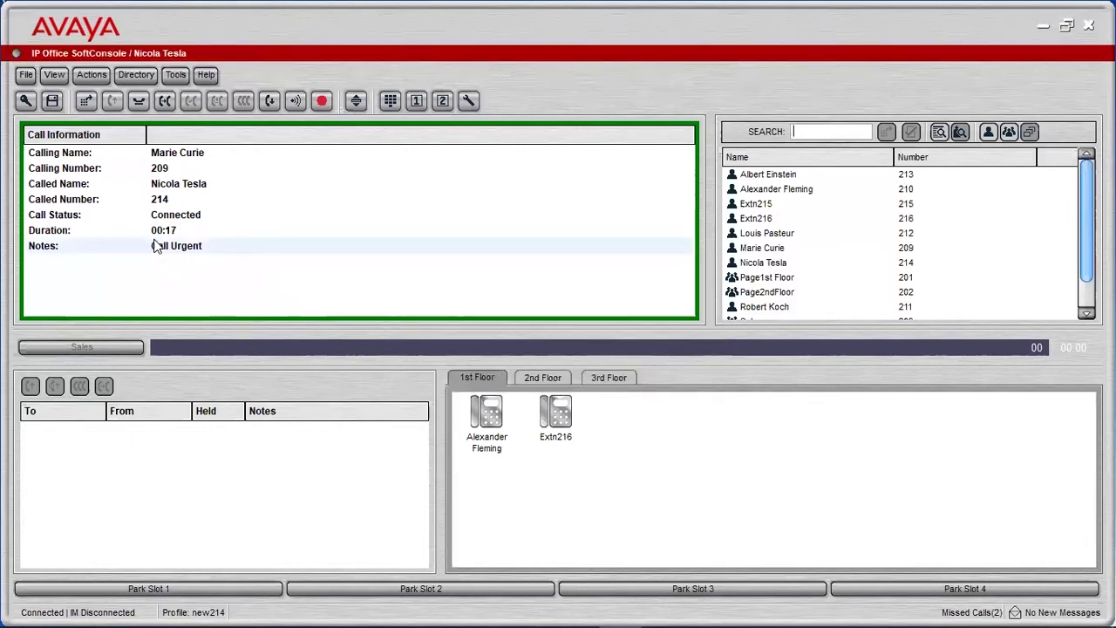
# Change the call note to "Call Urgent 1" and transfer the annotated call to Alexander Fleming's BLF icon
pyautogui.click(90, 75)
pyautogui.click(116, 149)
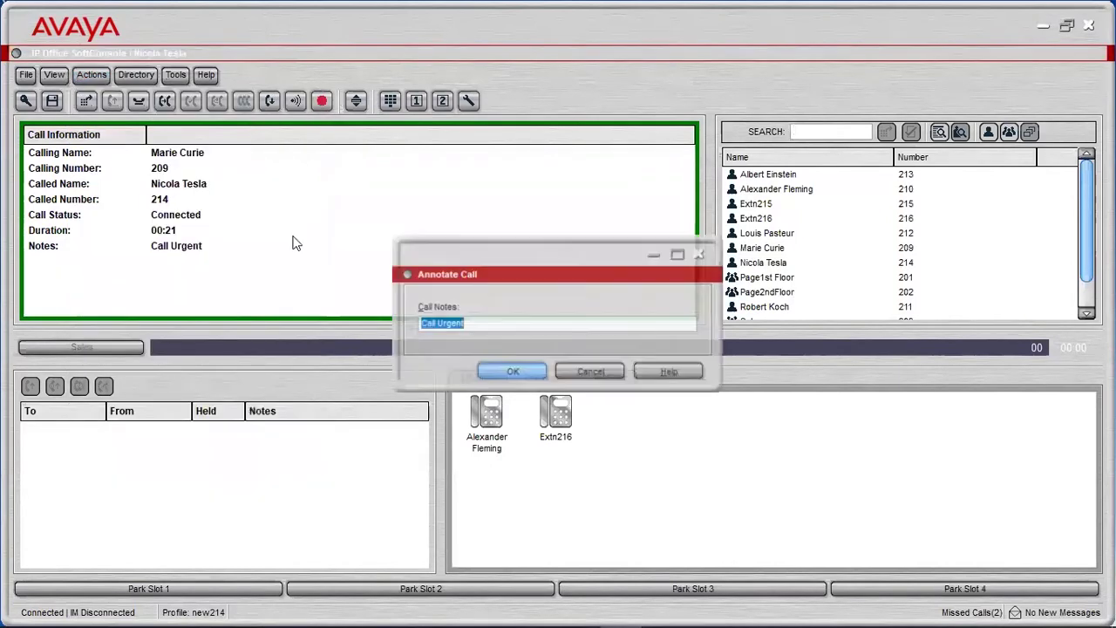
pyautogui.click(493, 321)
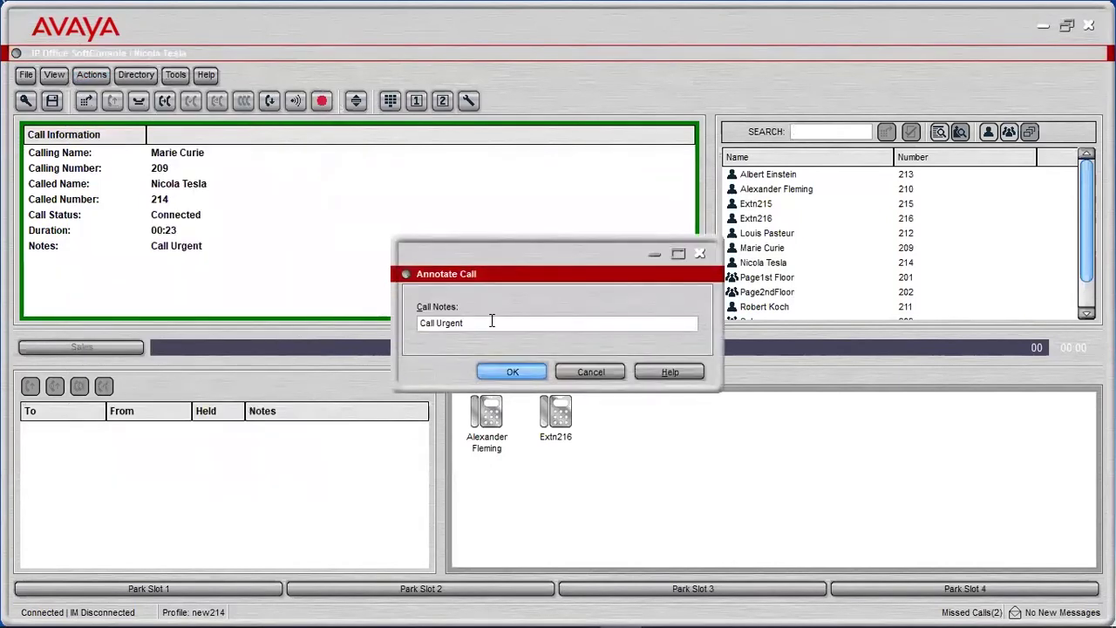
pyautogui.write('1')
pyautogui.click(514, 375)
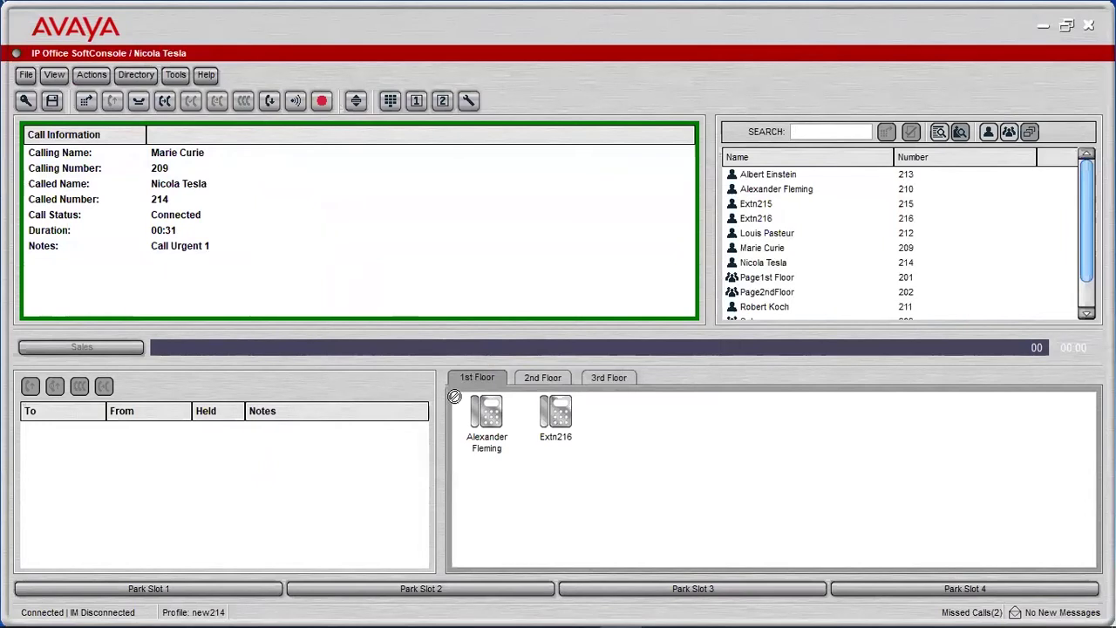
pyautogui.click(483, 435)
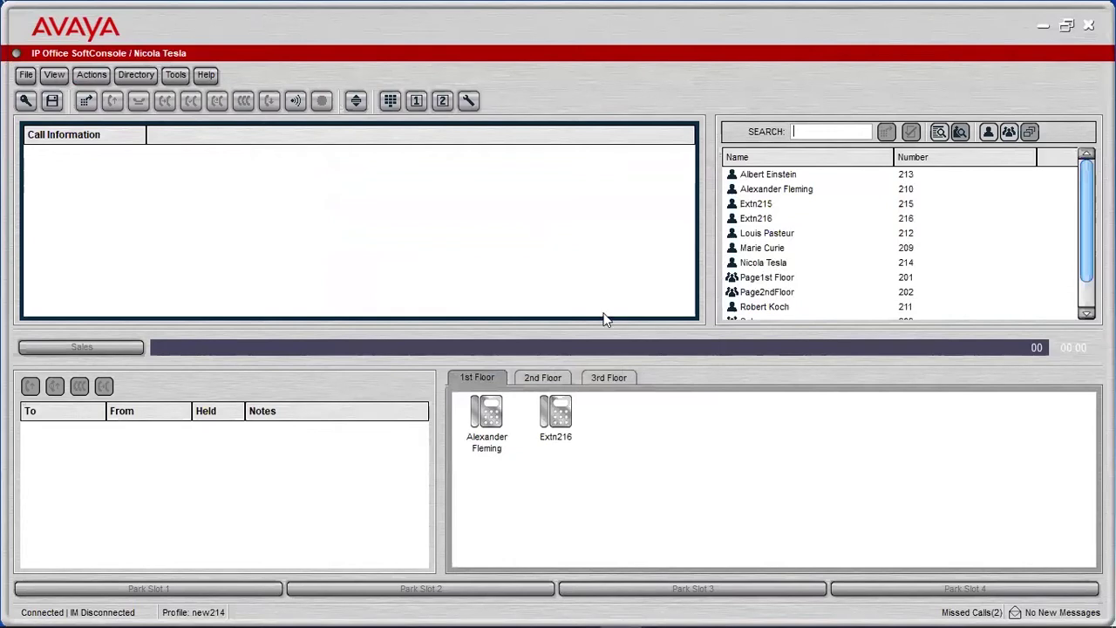
# View Alexander Fleming's details in the directory, return to the full list, and place a new call to him
pyautogui.doubleClick(755, 189)
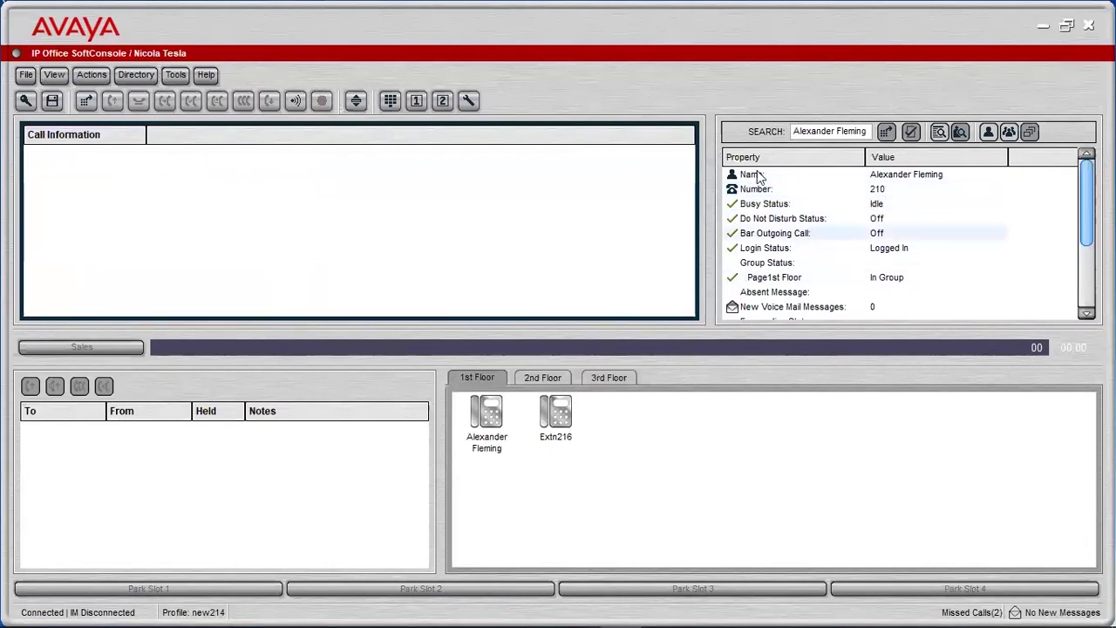
pyautogui.click(846, 133)
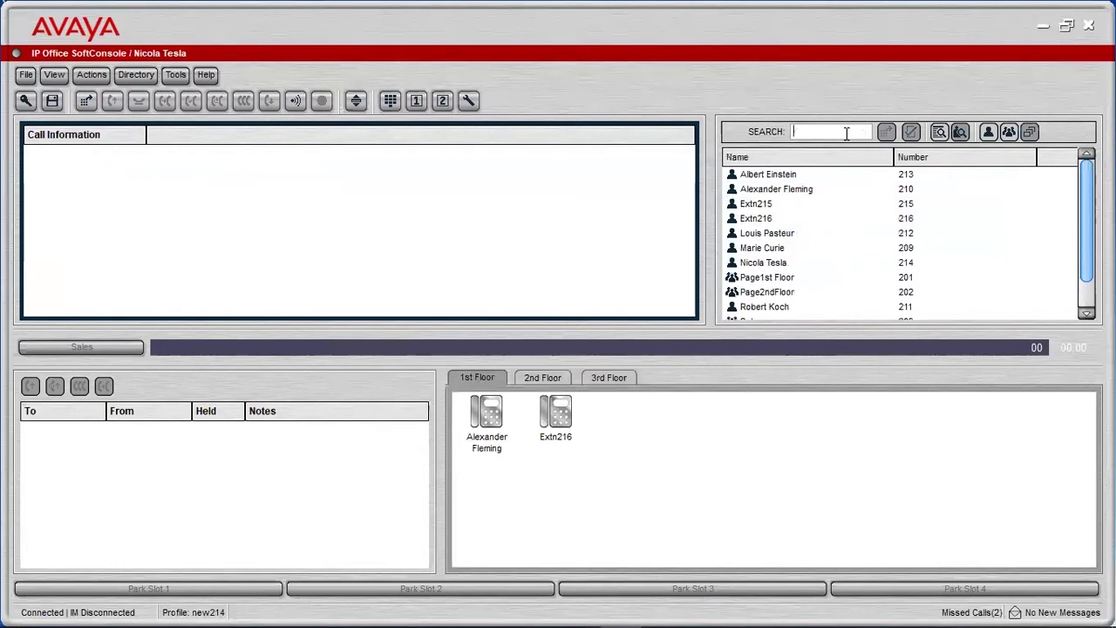
pyautogui.click(755, 194)
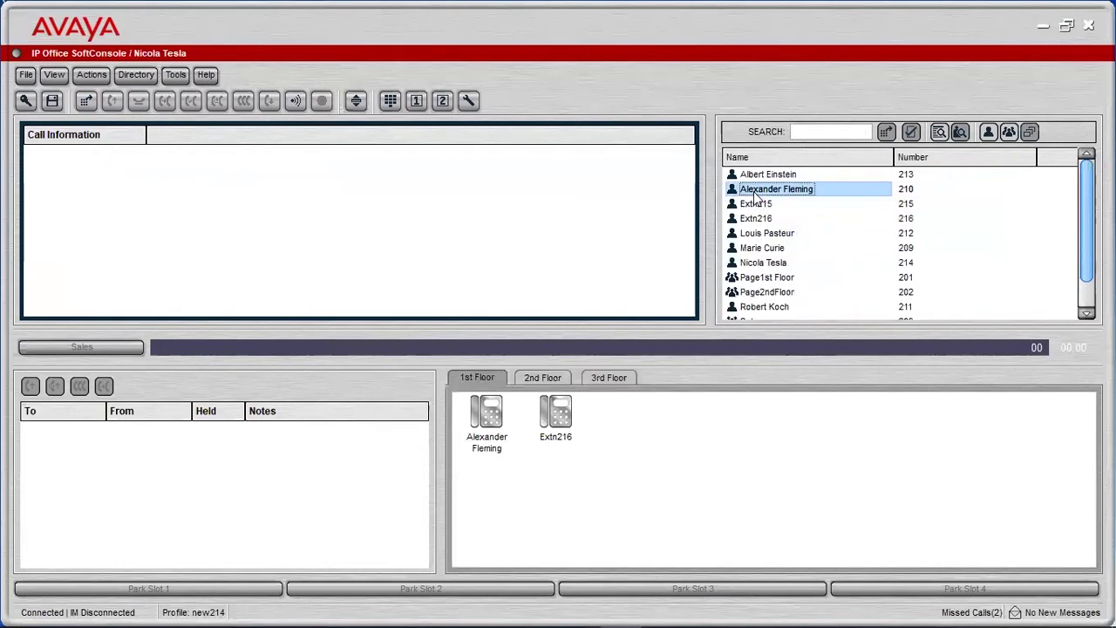
pyautogui.rightClick(755, 197)
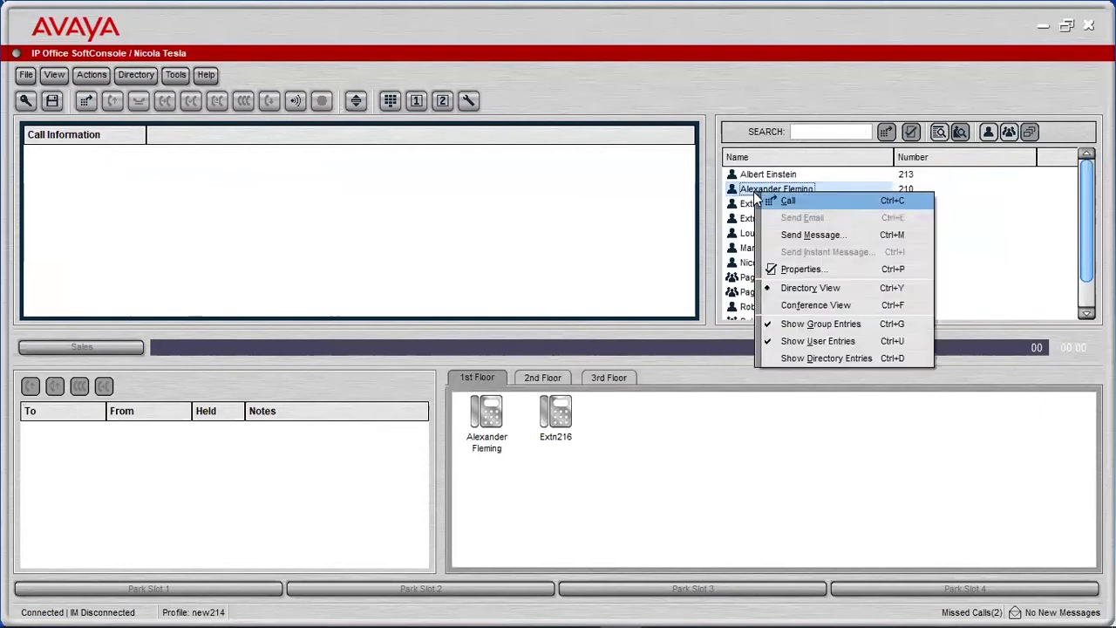
pyautogui.click(499, 223)
pyautogui.click(82, 102)
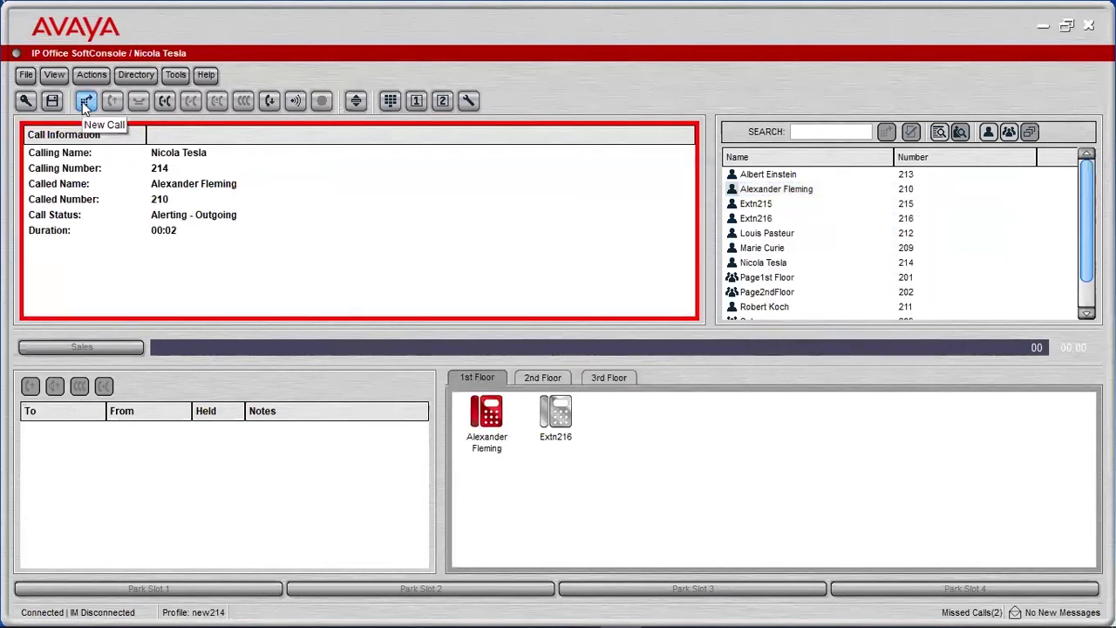
# End the outgoing call to Alexander Fleming
pyautogui.click(807, 188)
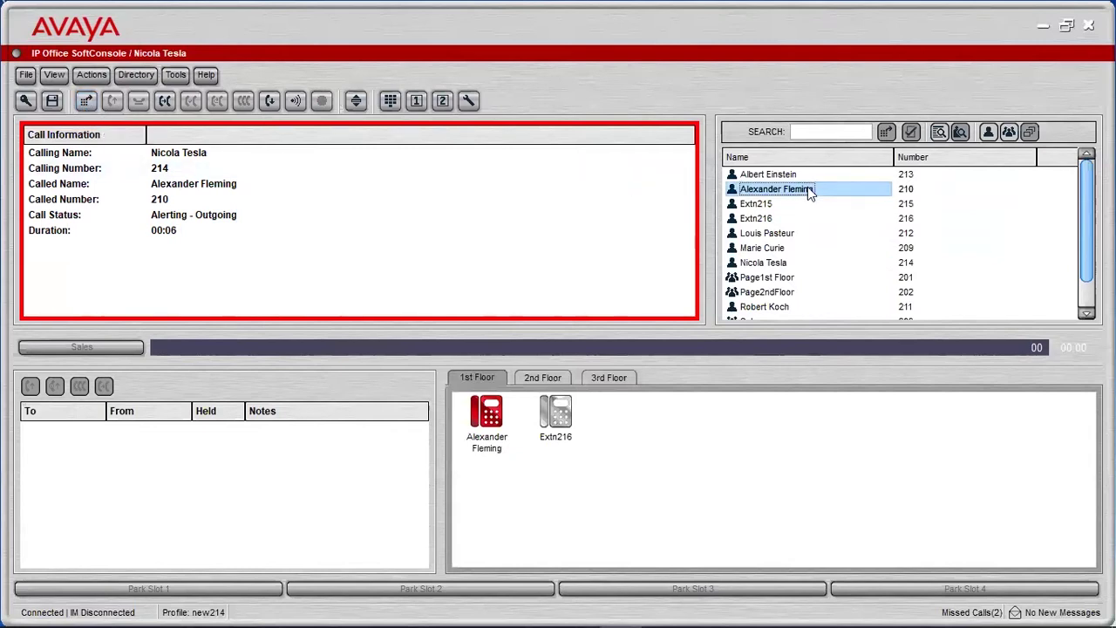
pyautogui.click(267, 101)
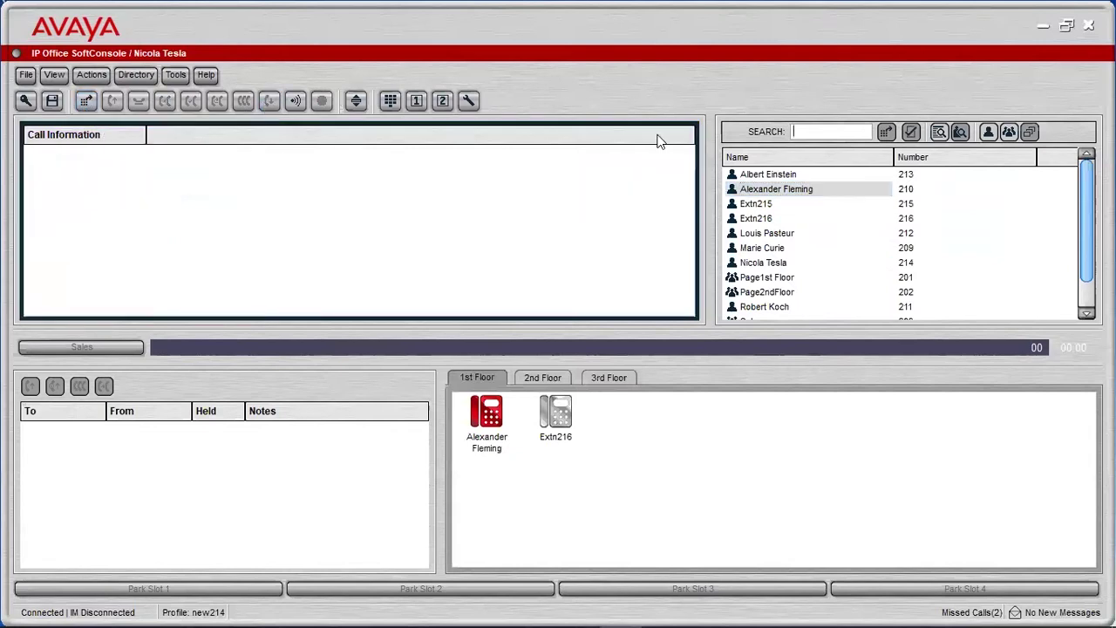
pyautogui.click(810, 133)
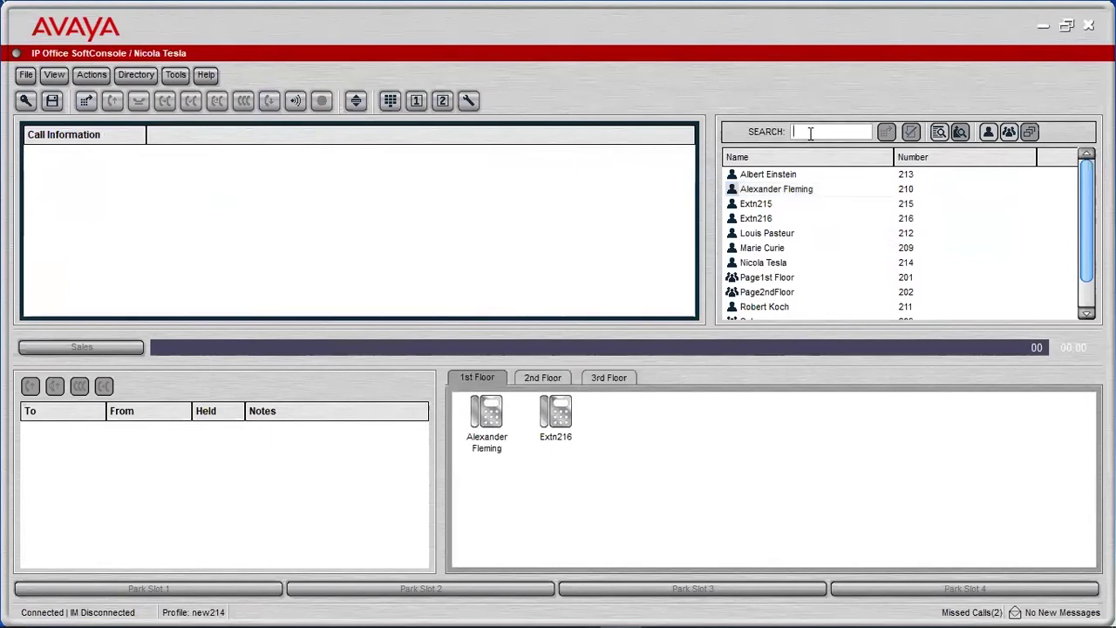
pyautogui.click(743, 172)
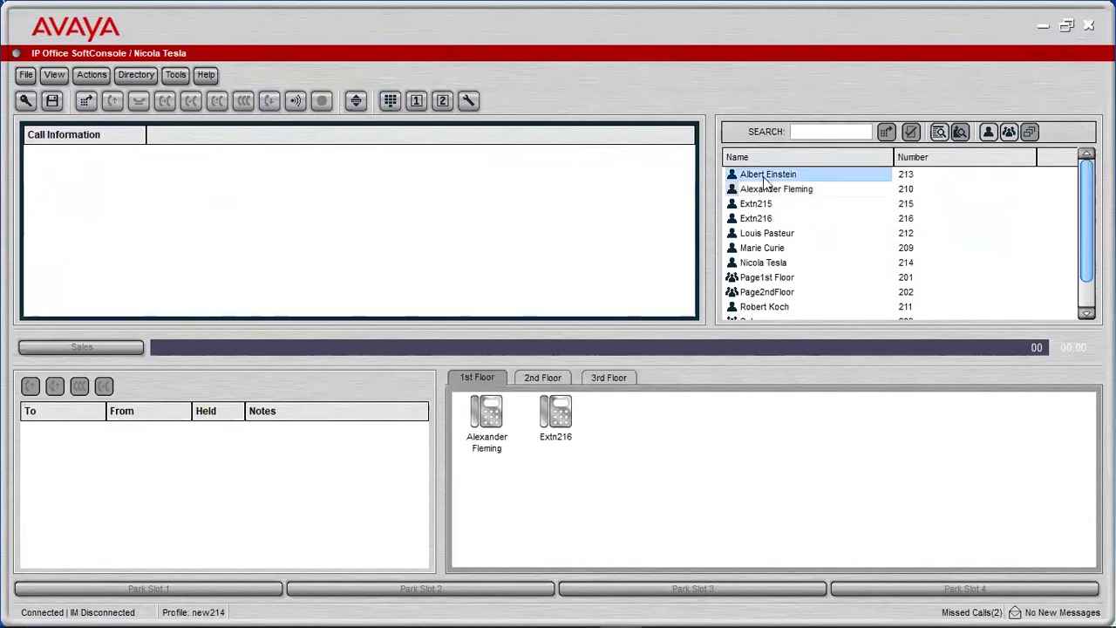
pyautogui.click(768, 233)
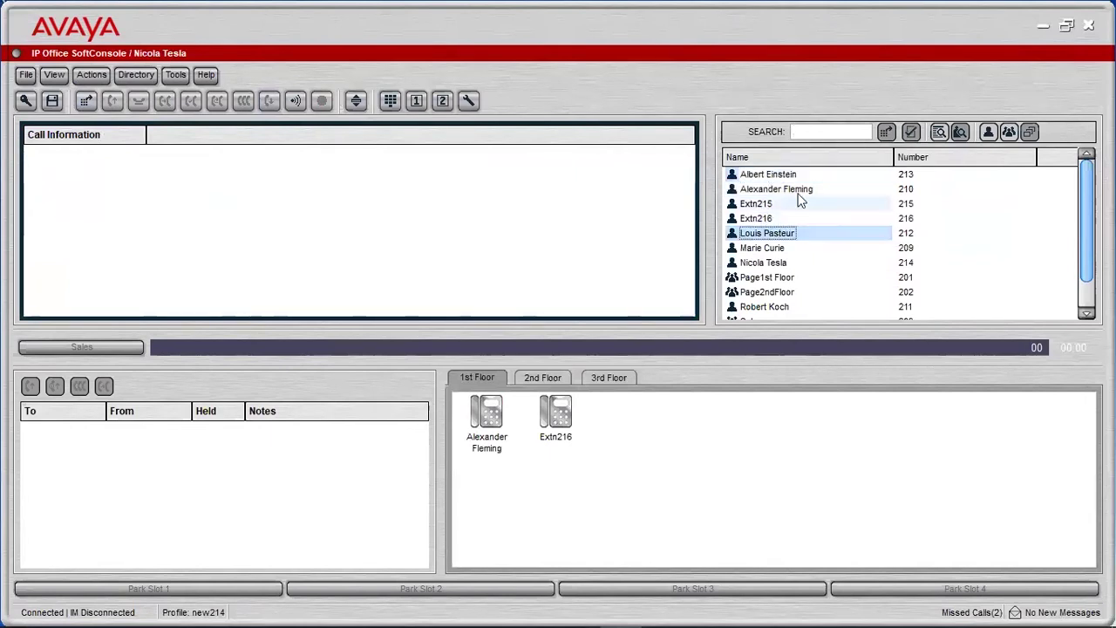
pyautogui.click(803, 133)
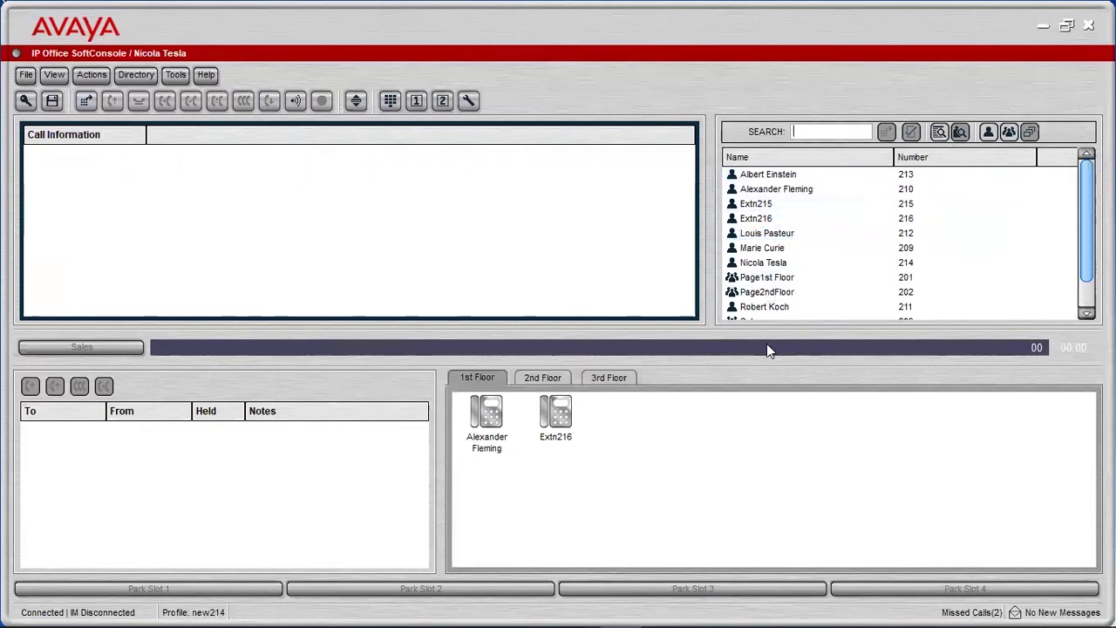
# Place a new call to Marie Curie at extension 209, picking her from the list of call destinations
pyautogui.click(86, 100)
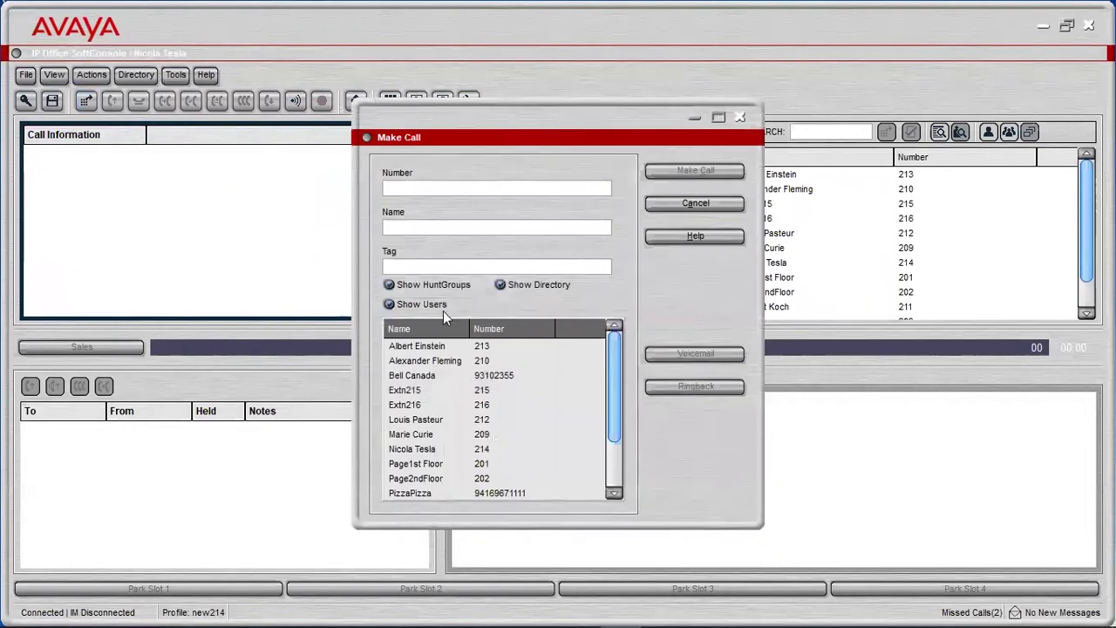
pyautogui.moveTo(613, 361); pyautogui.dragTo(620, 407)
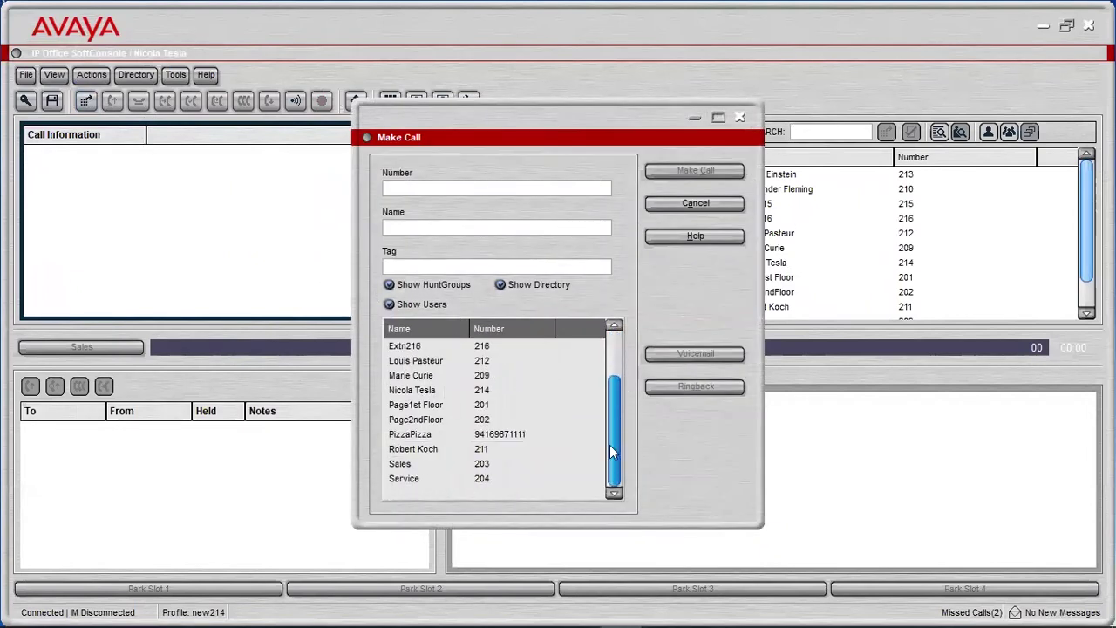
pyautogui.click(425, 376)
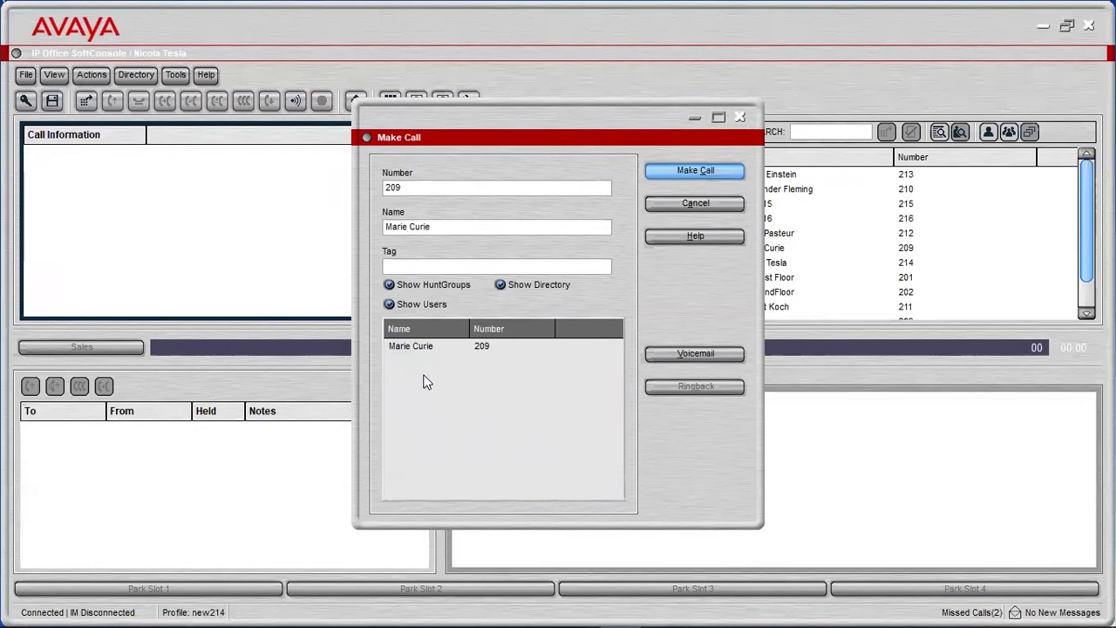
pyautogui.click(686, 171)
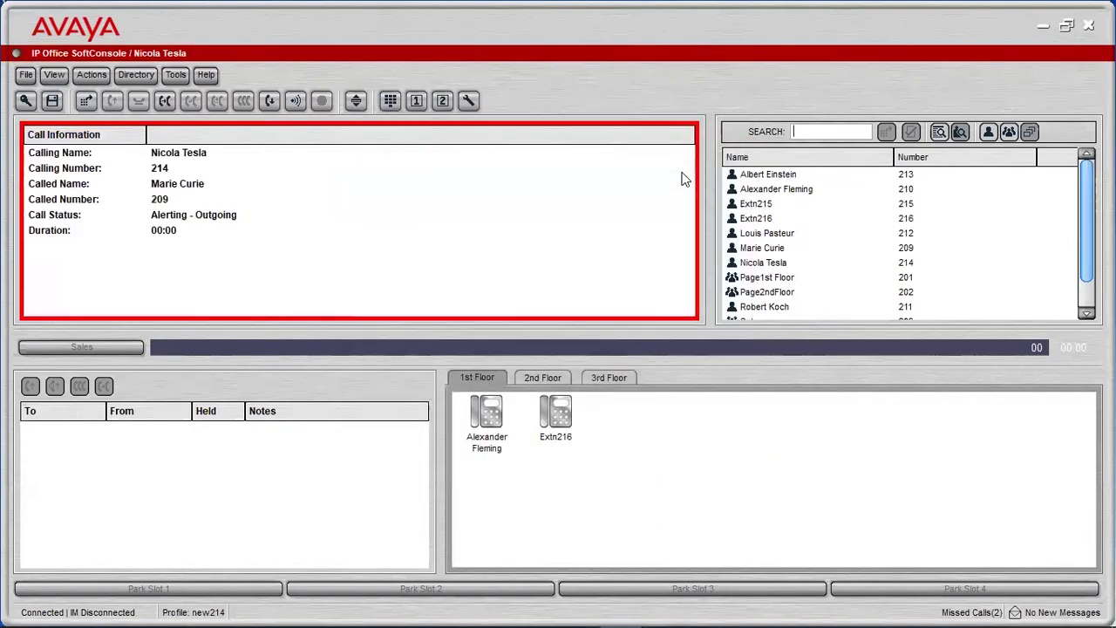